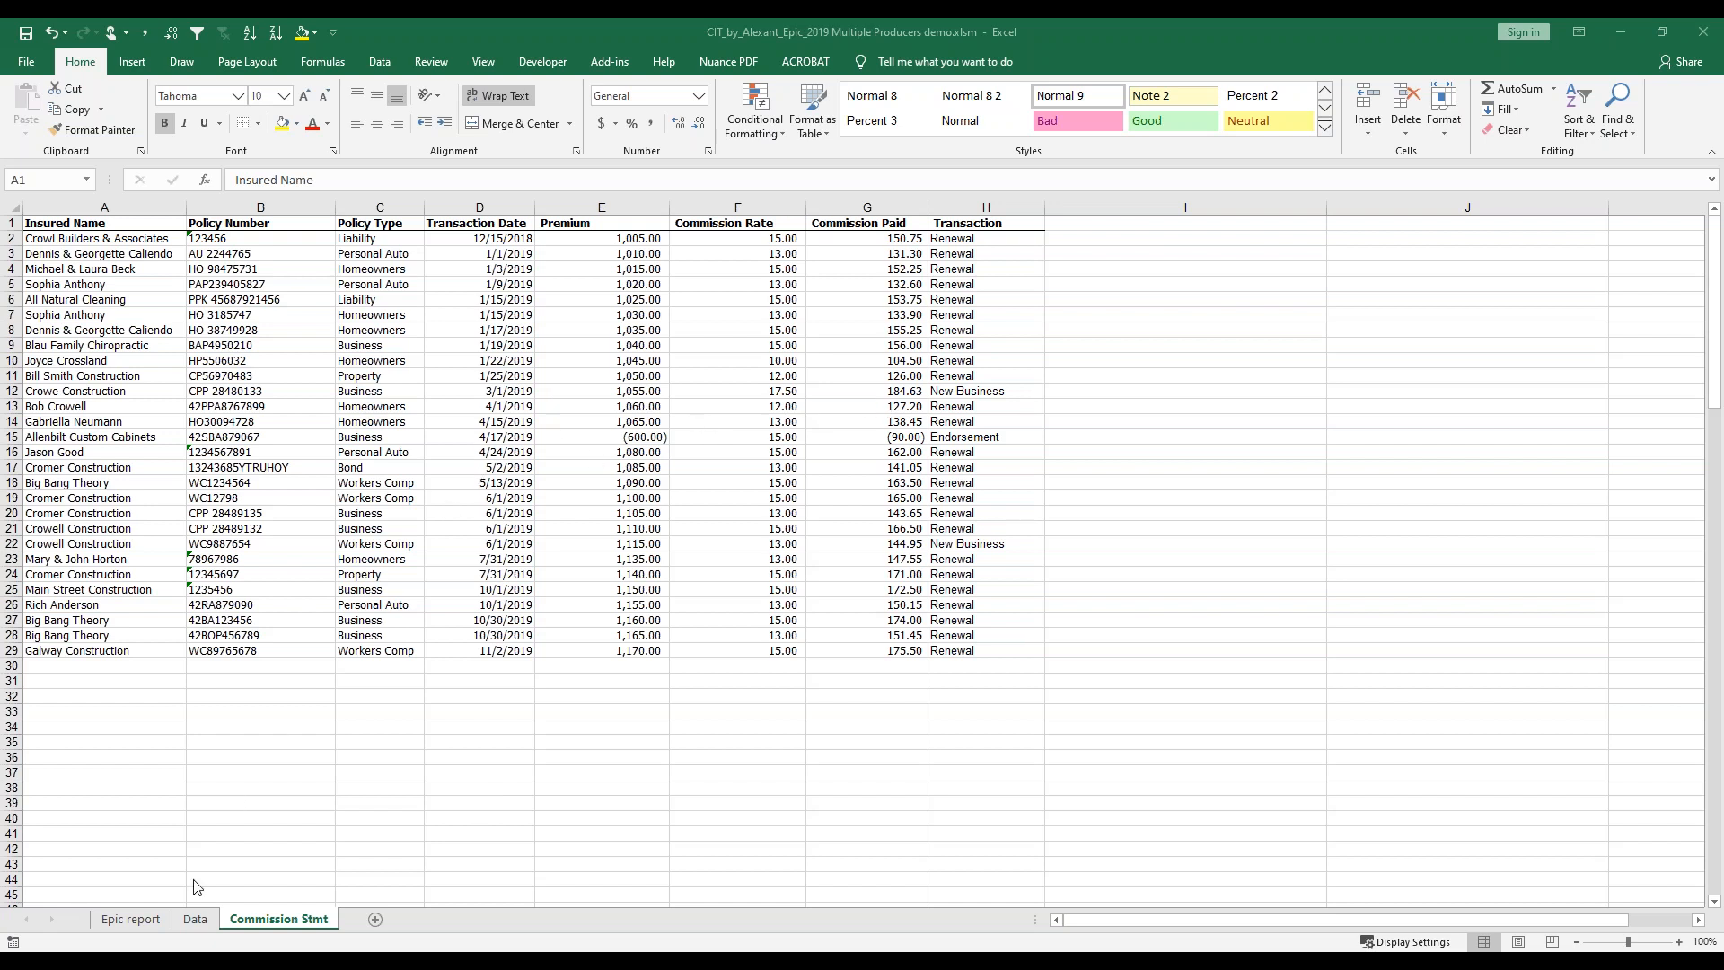
From the Epic report sheet, start the Map CS tool and map Client Name to column A and Policy Number to column B.
left_click(145, 924)
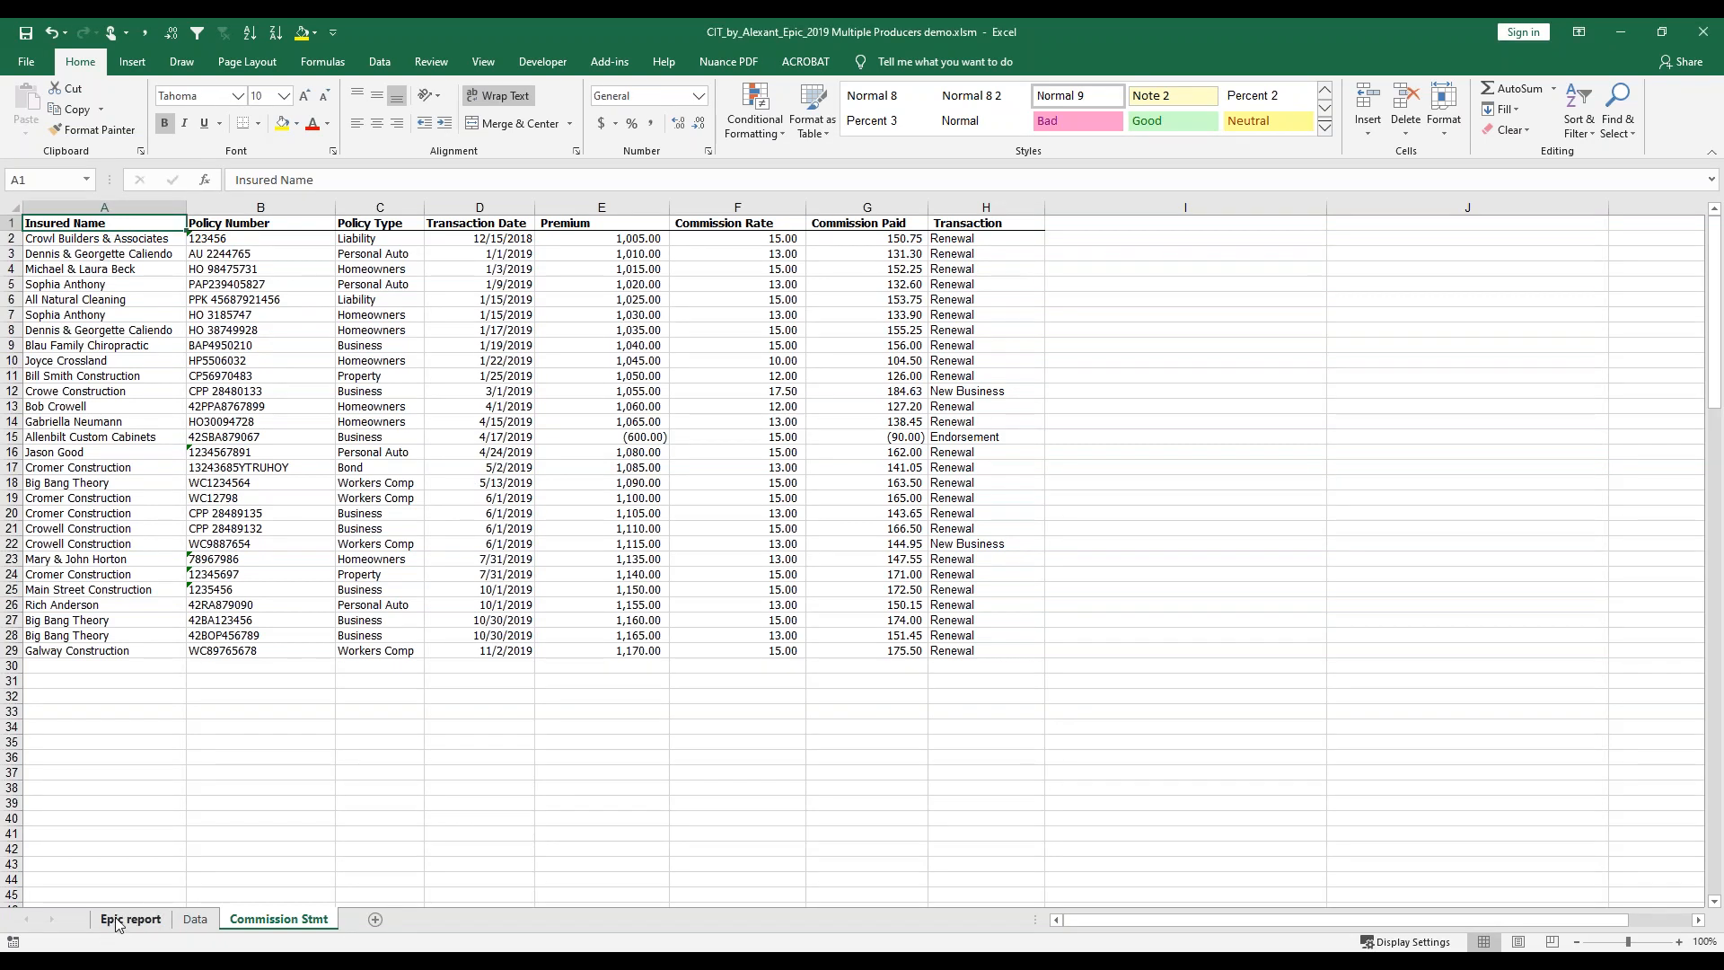
left_click(125, 919)
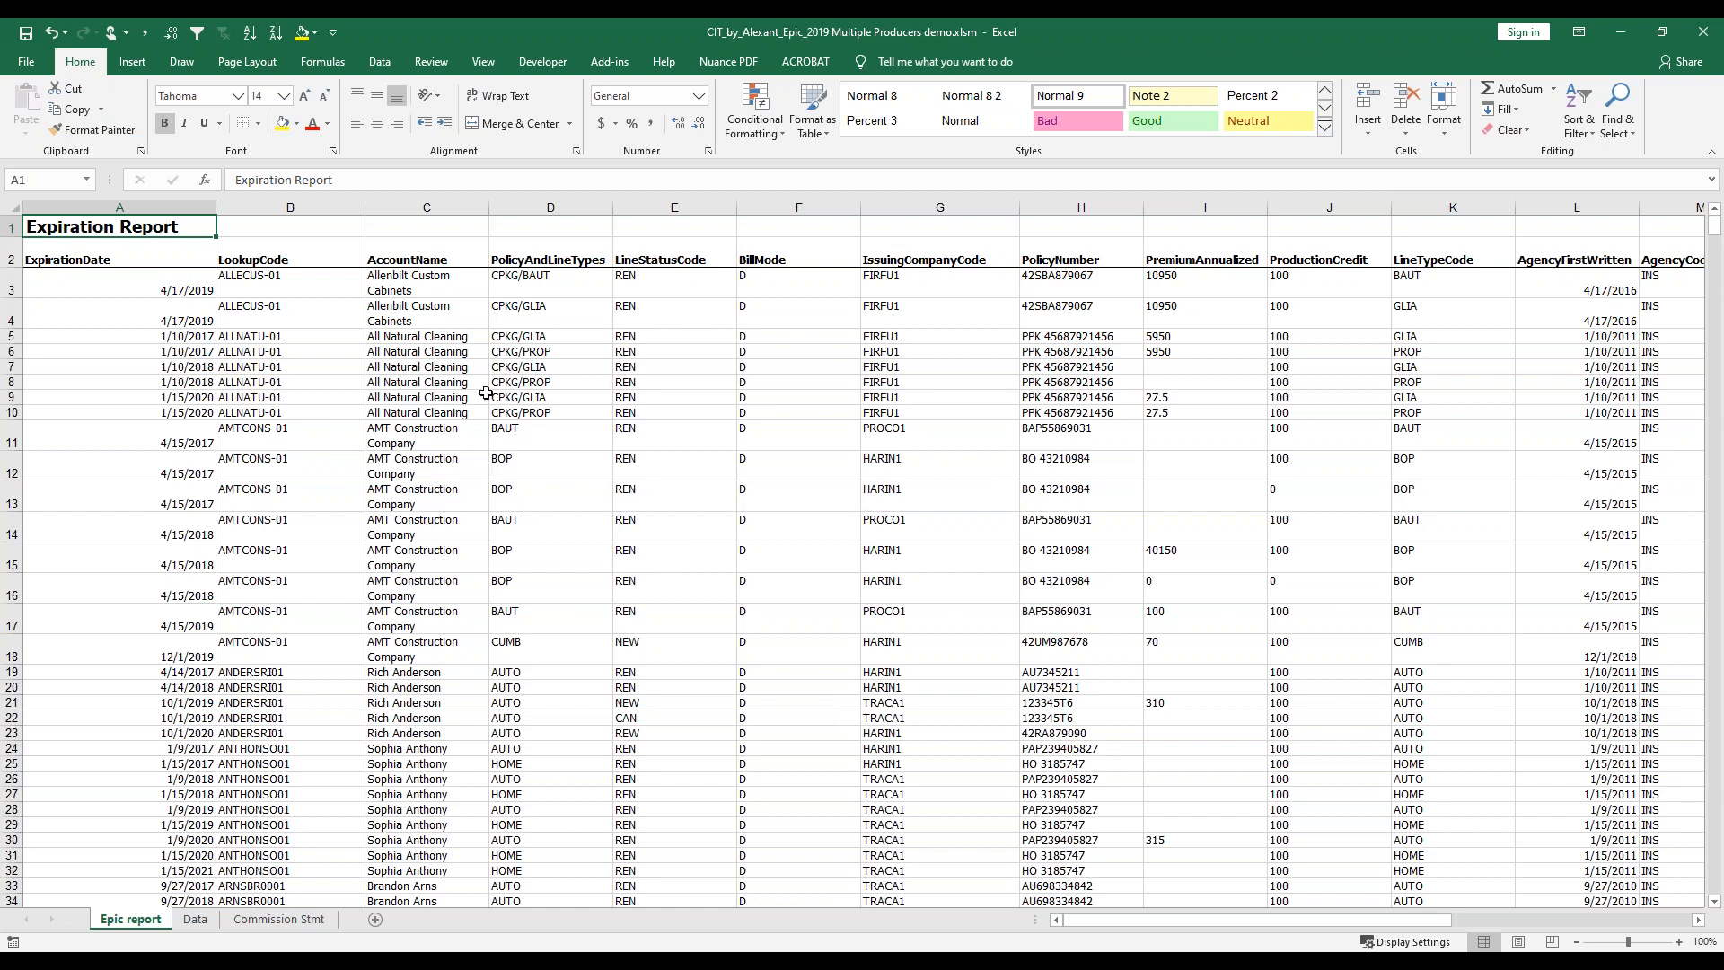
left_click(610, 65)
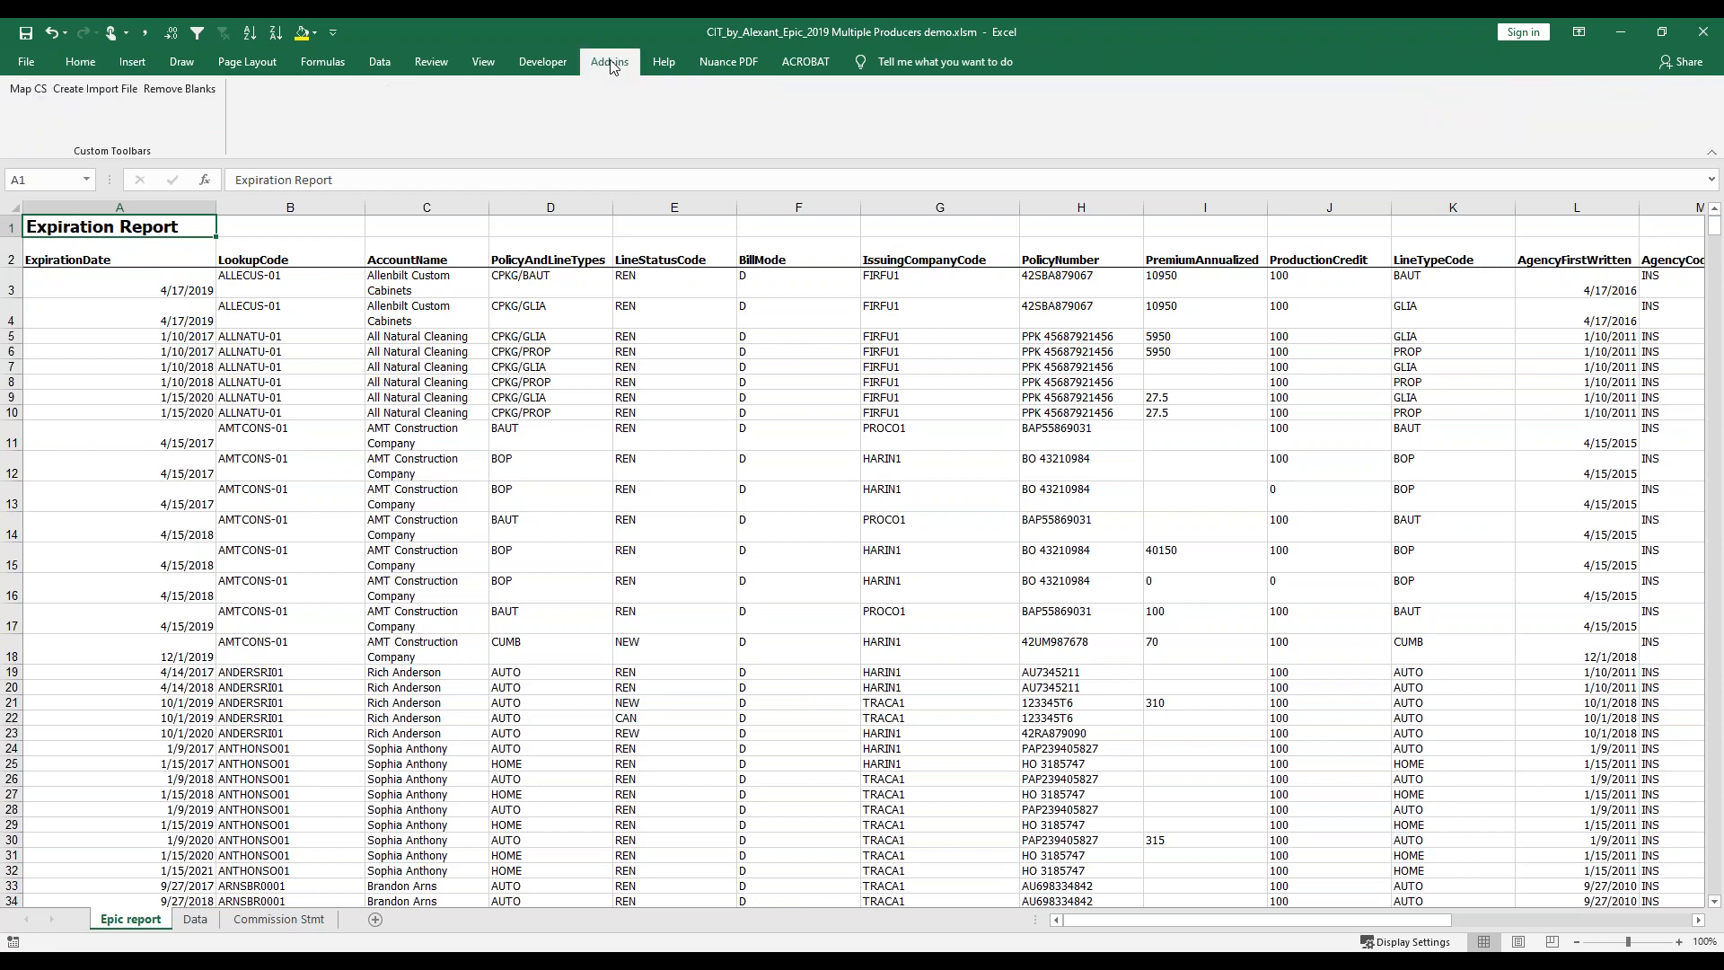
left_click(25, 94)
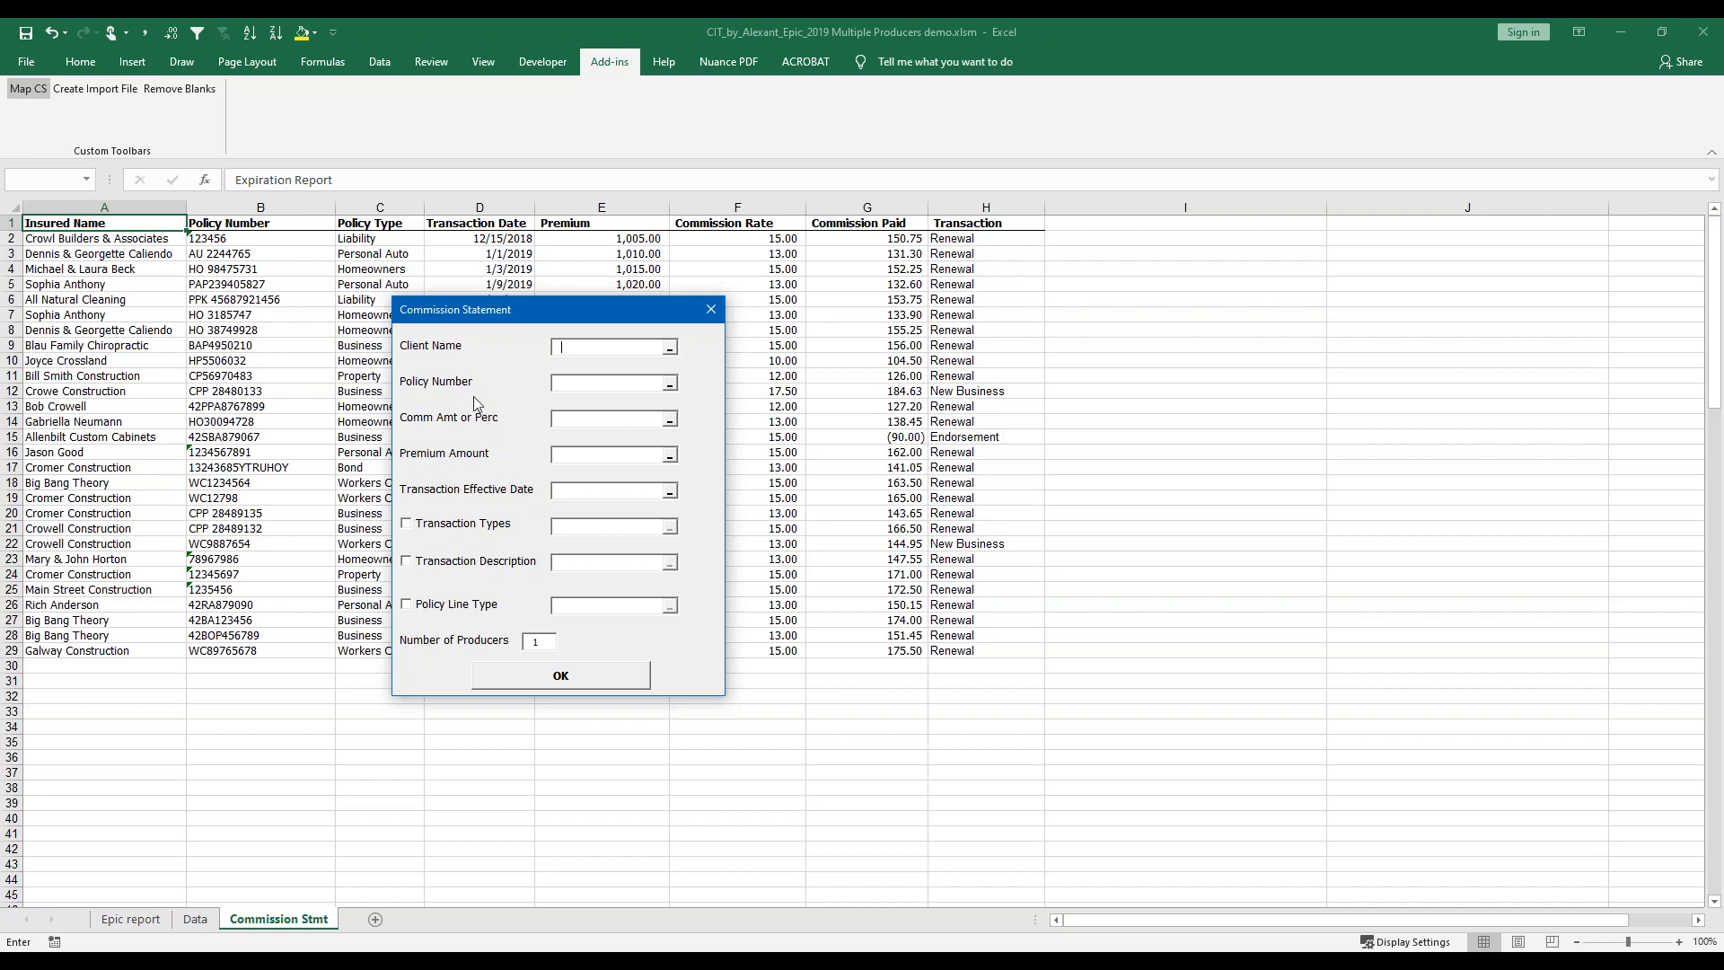
left_click(90, 204)
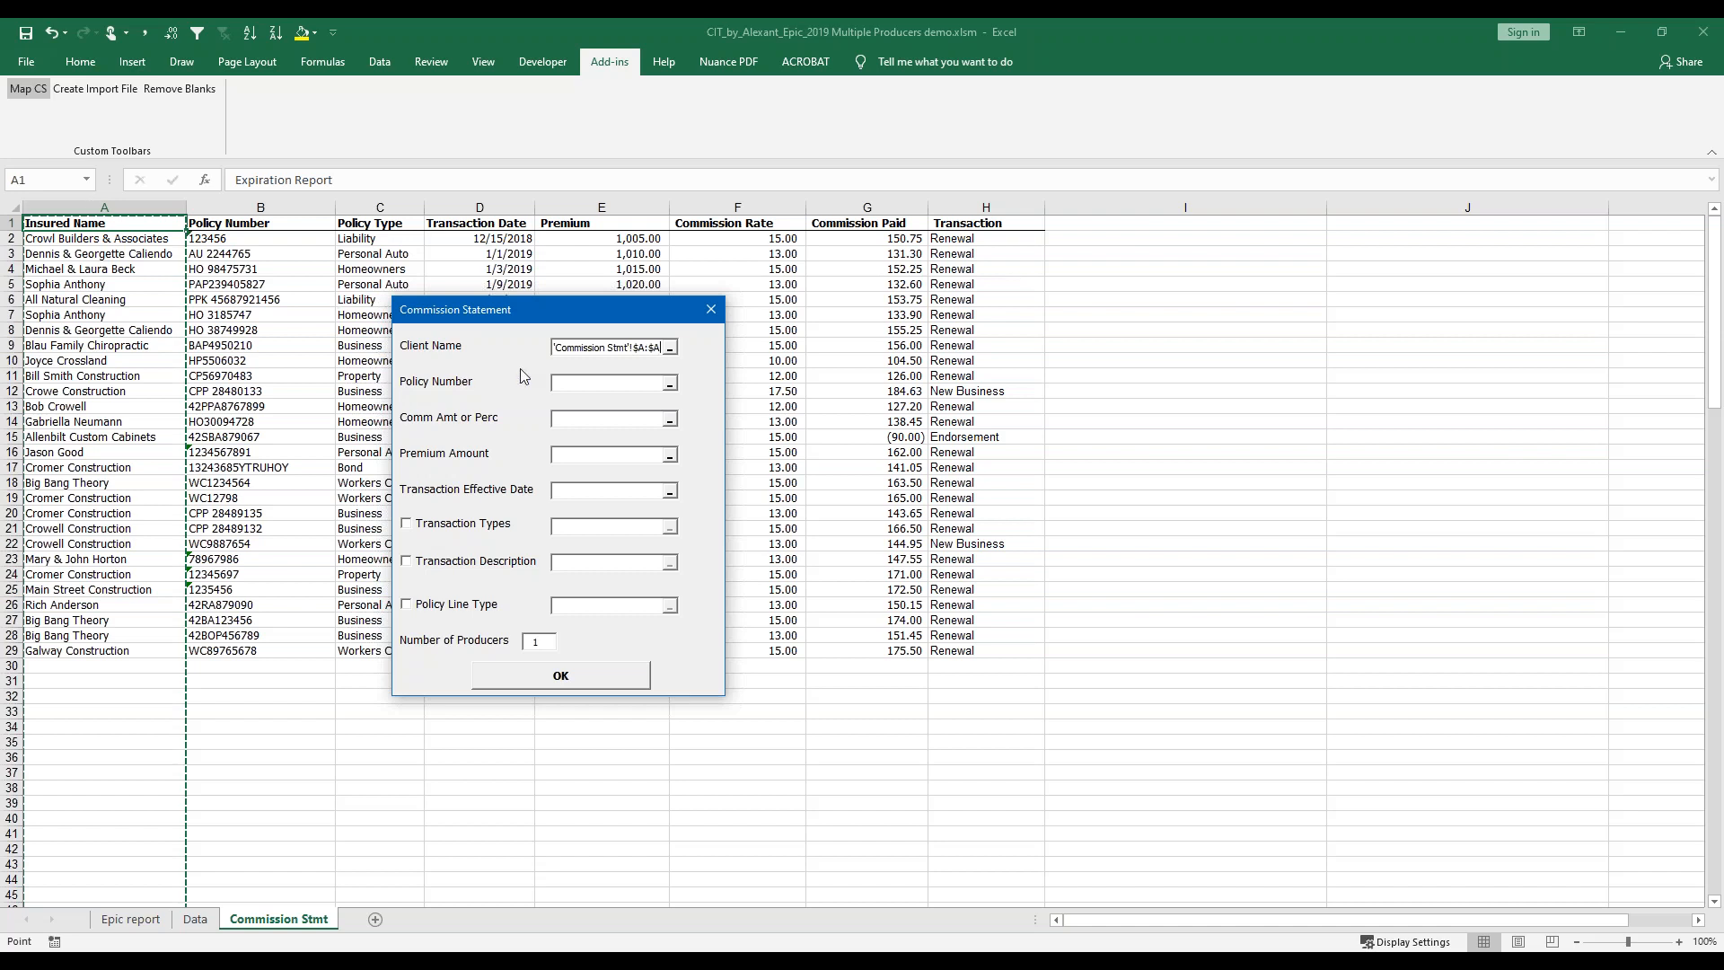
left_click(574, 384)
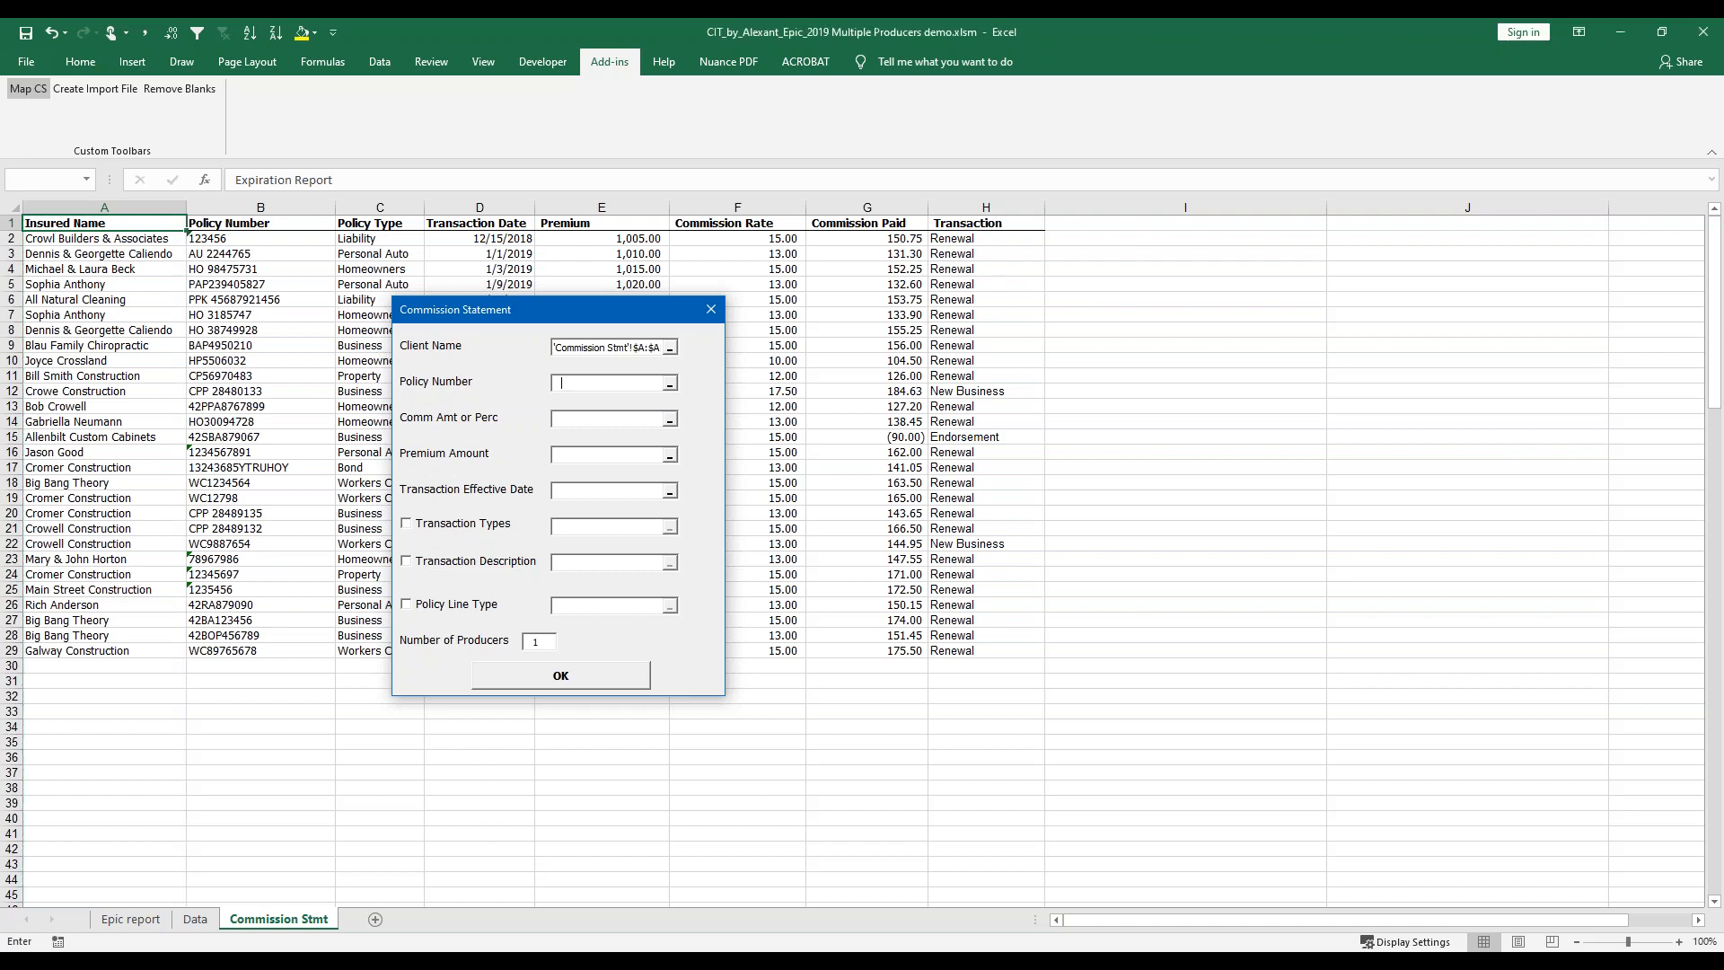
left_click(276, 206)
Map Comm Amt or Perc to column G, Premium Amount to column E and Transaction Effective Date to column D.
left_click(875, 208)
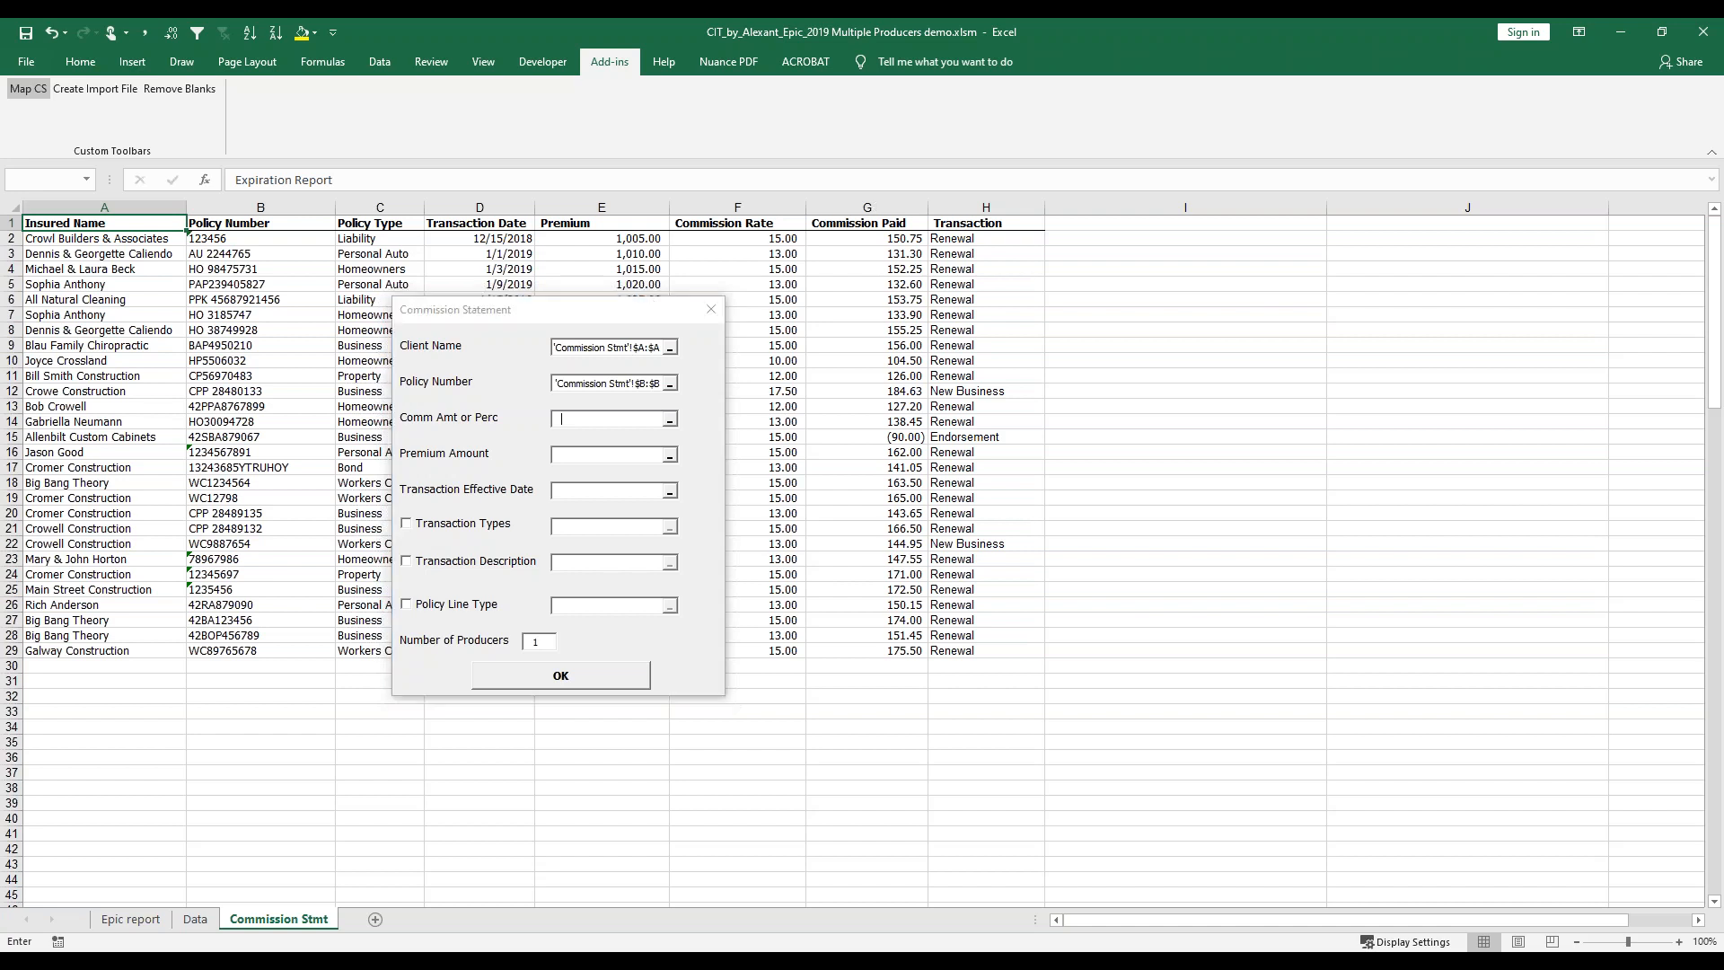
left_click(563, 455)
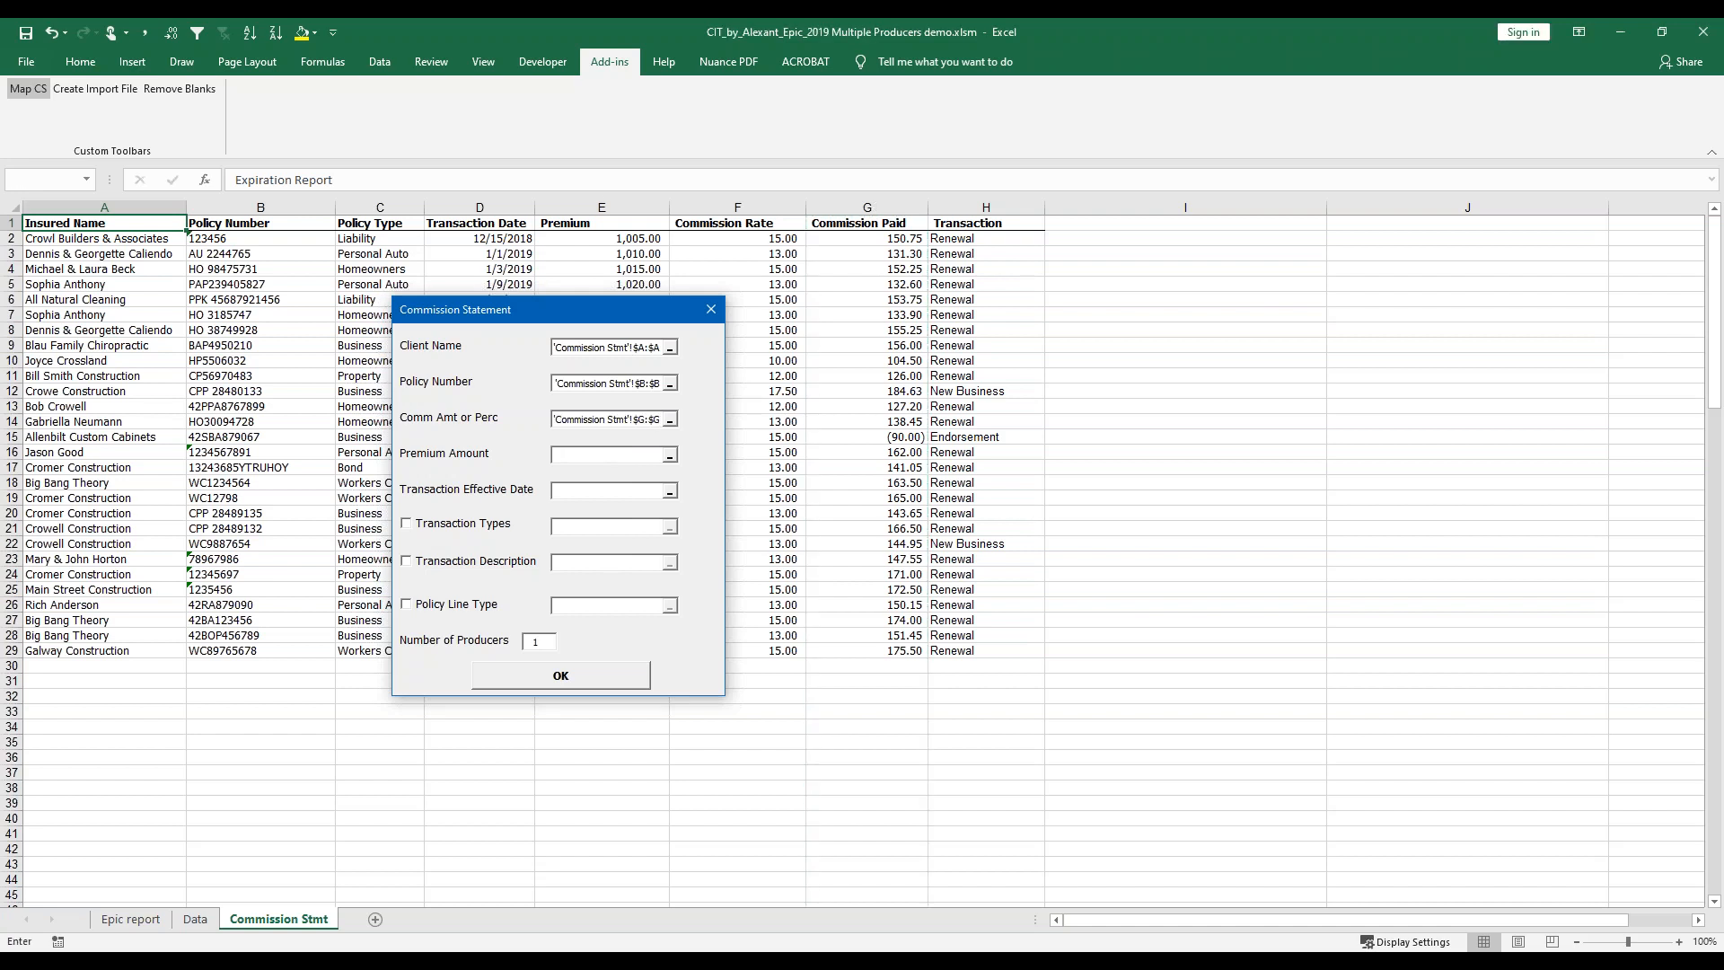
left_click(604, 207)
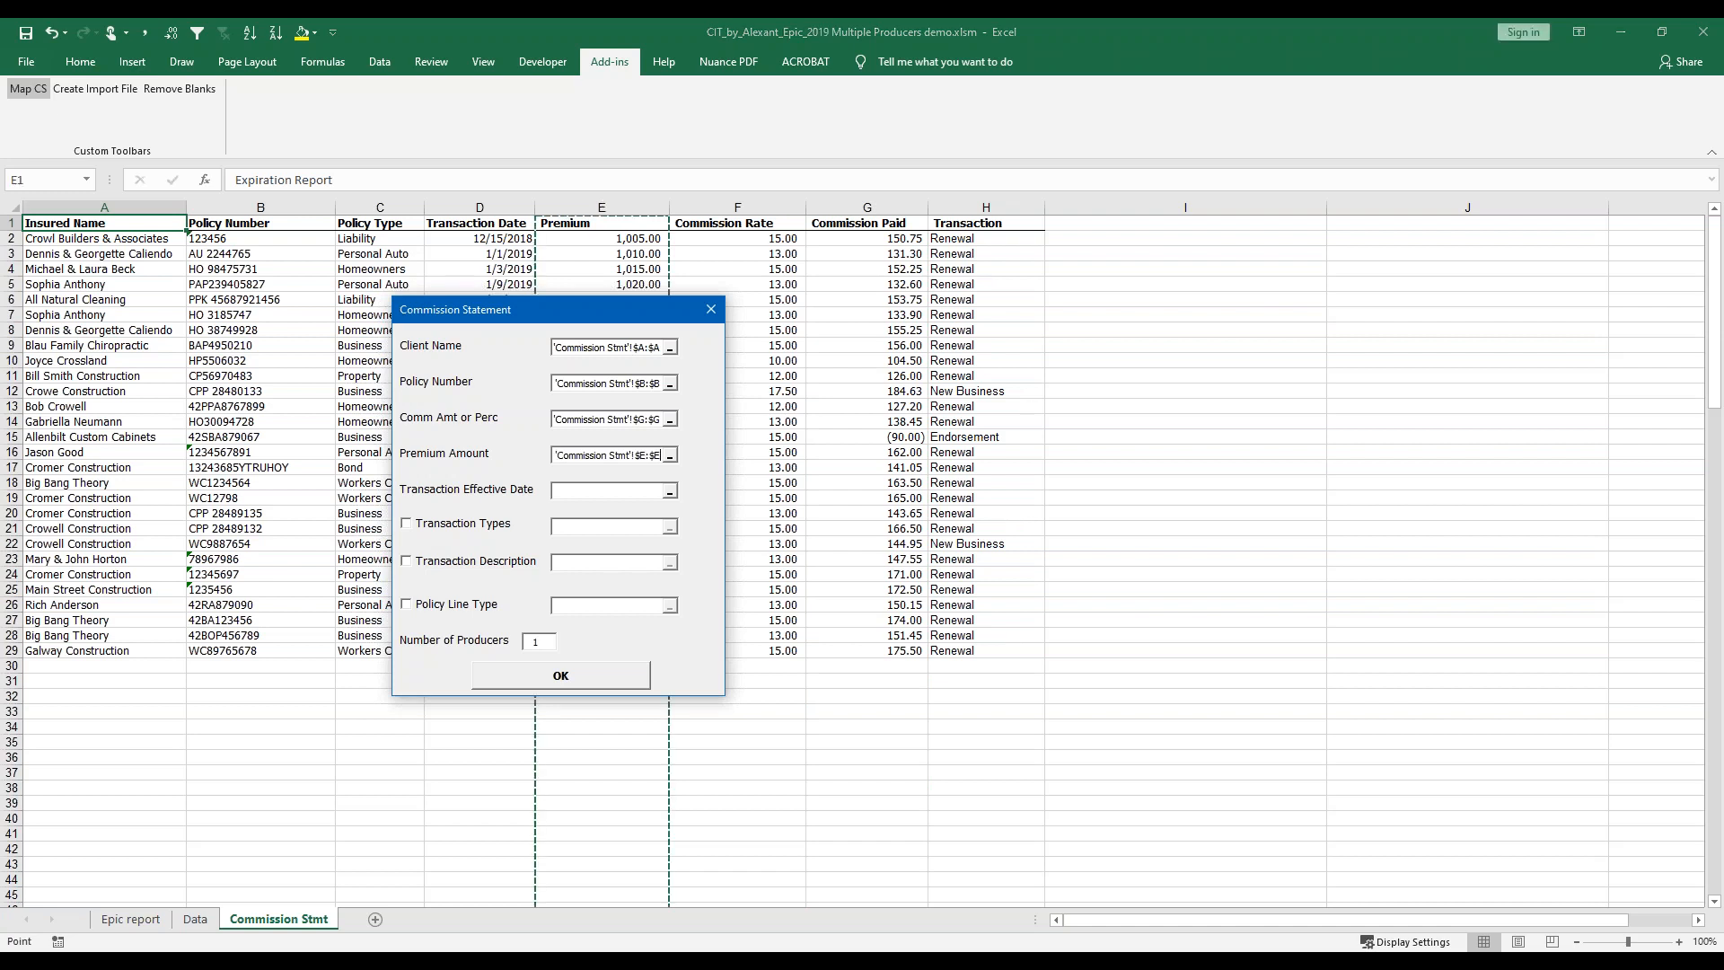
left_click(570, 492)
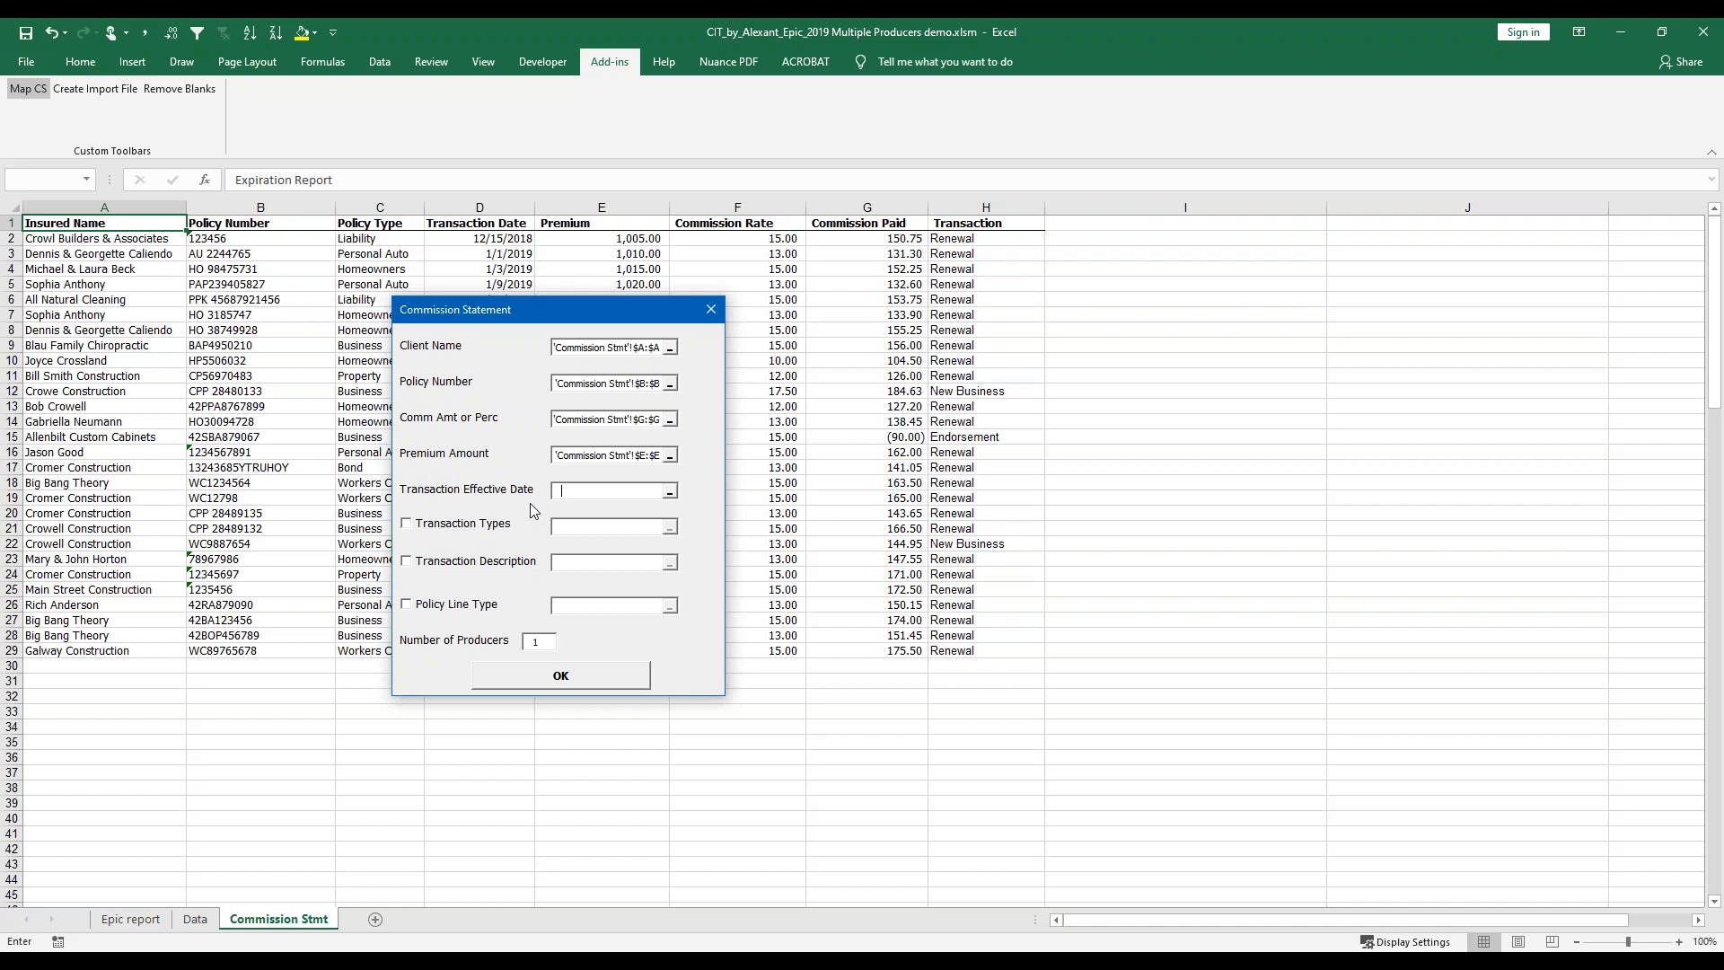
left_click(495, 205)
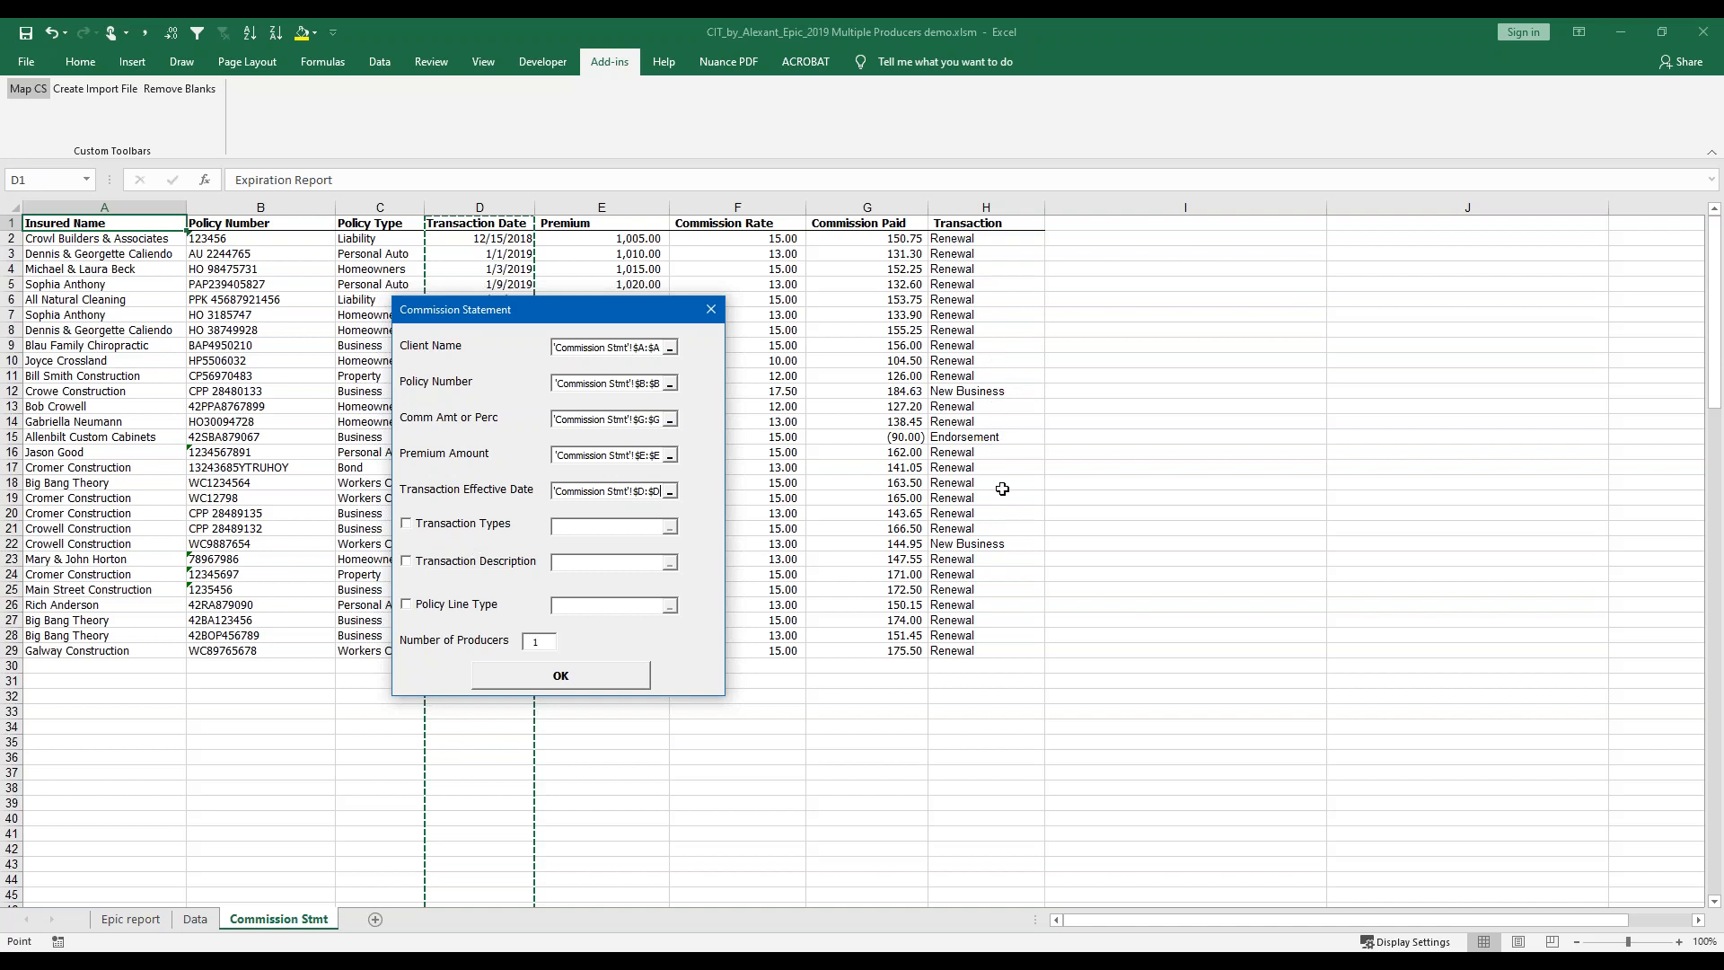
Enable Transaction Types and Policy Line Type, mapping them to columns H and C of the commission statement.
left_click(407, 524)
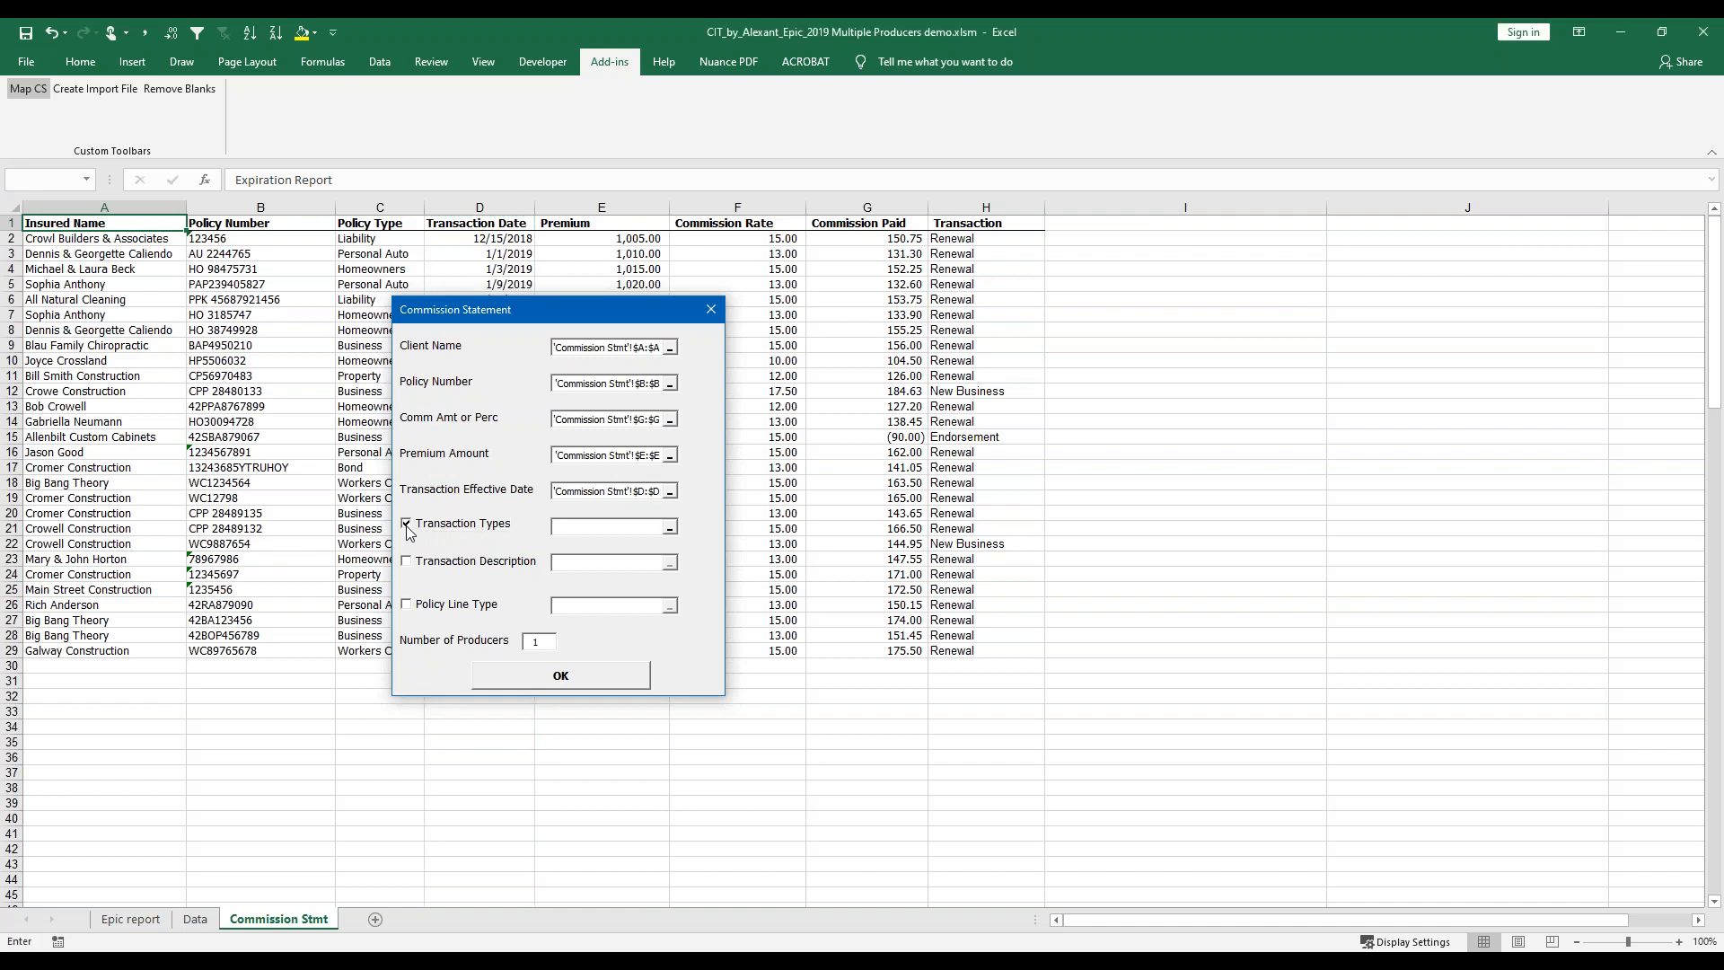
left_click(965, 205)
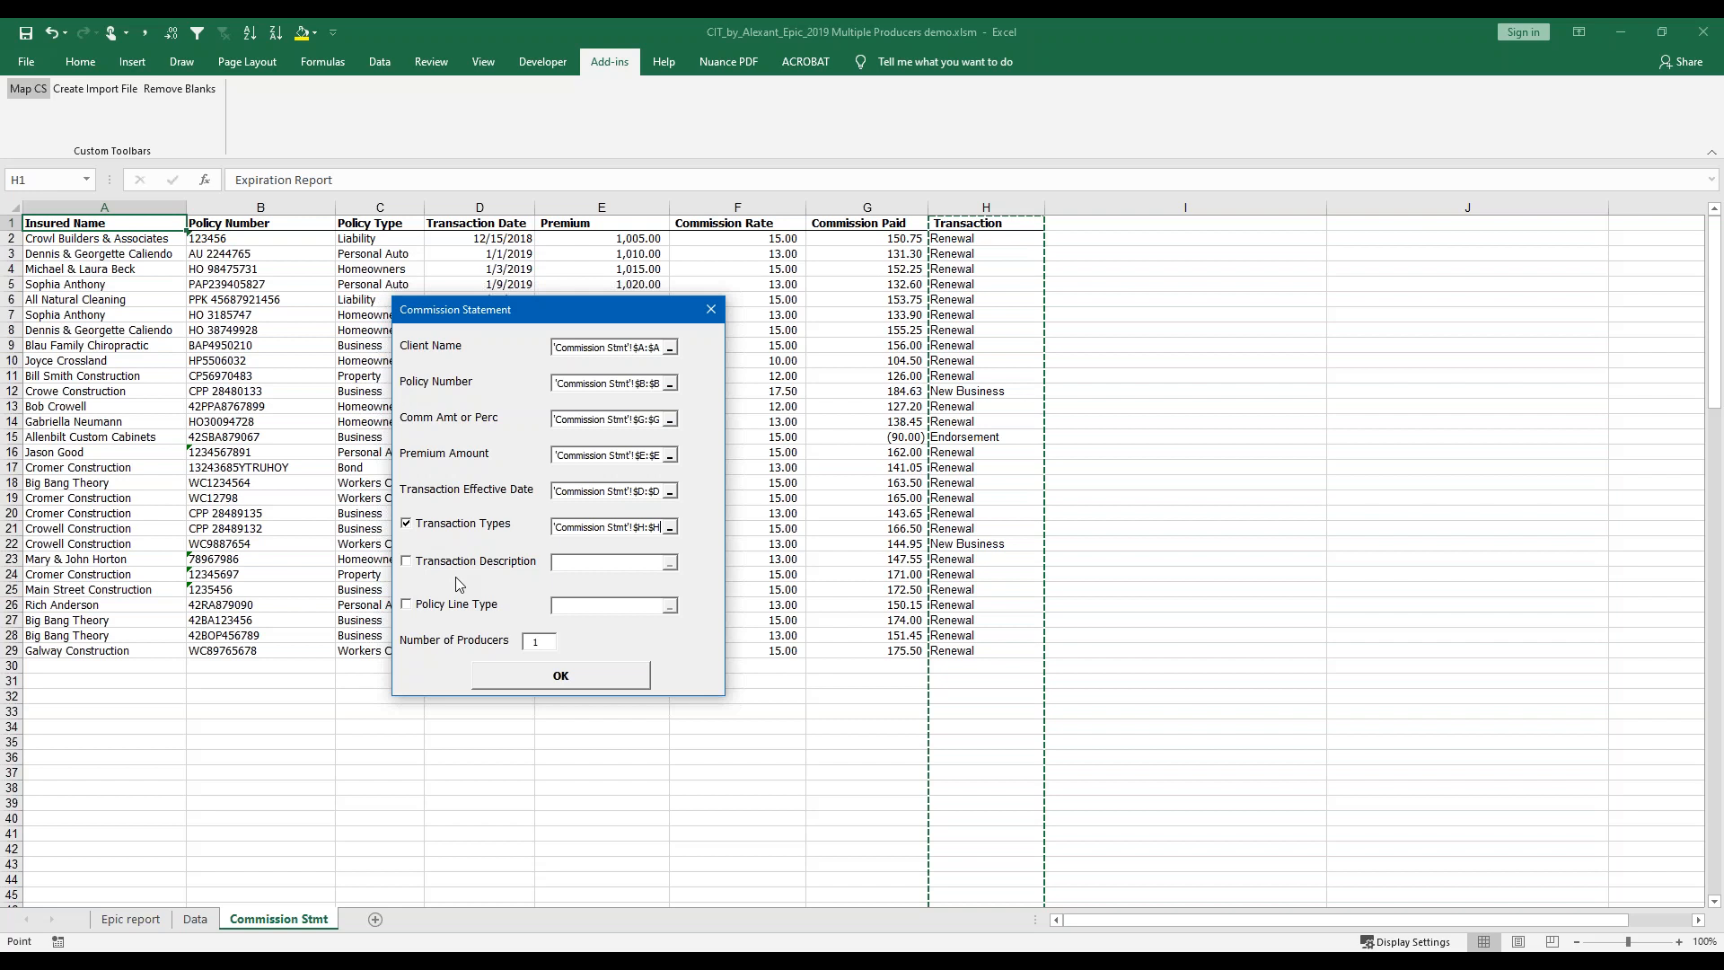
left_click(409, 606)
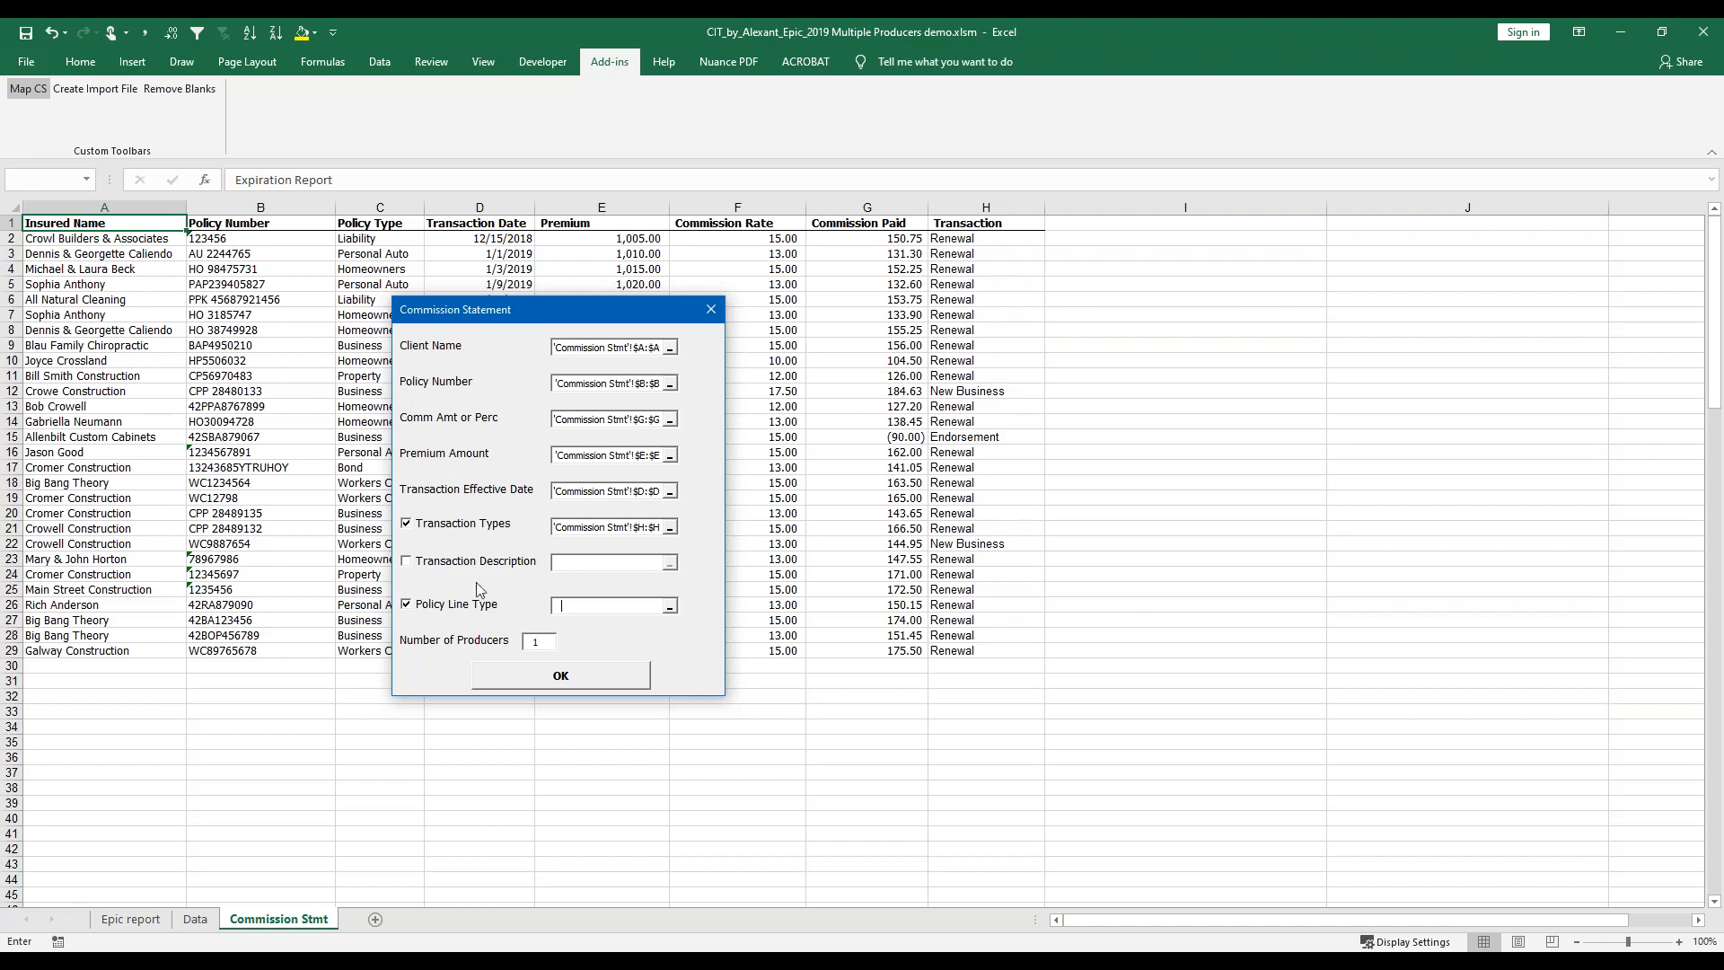
left_click_drag(551, 314, 682, 298)
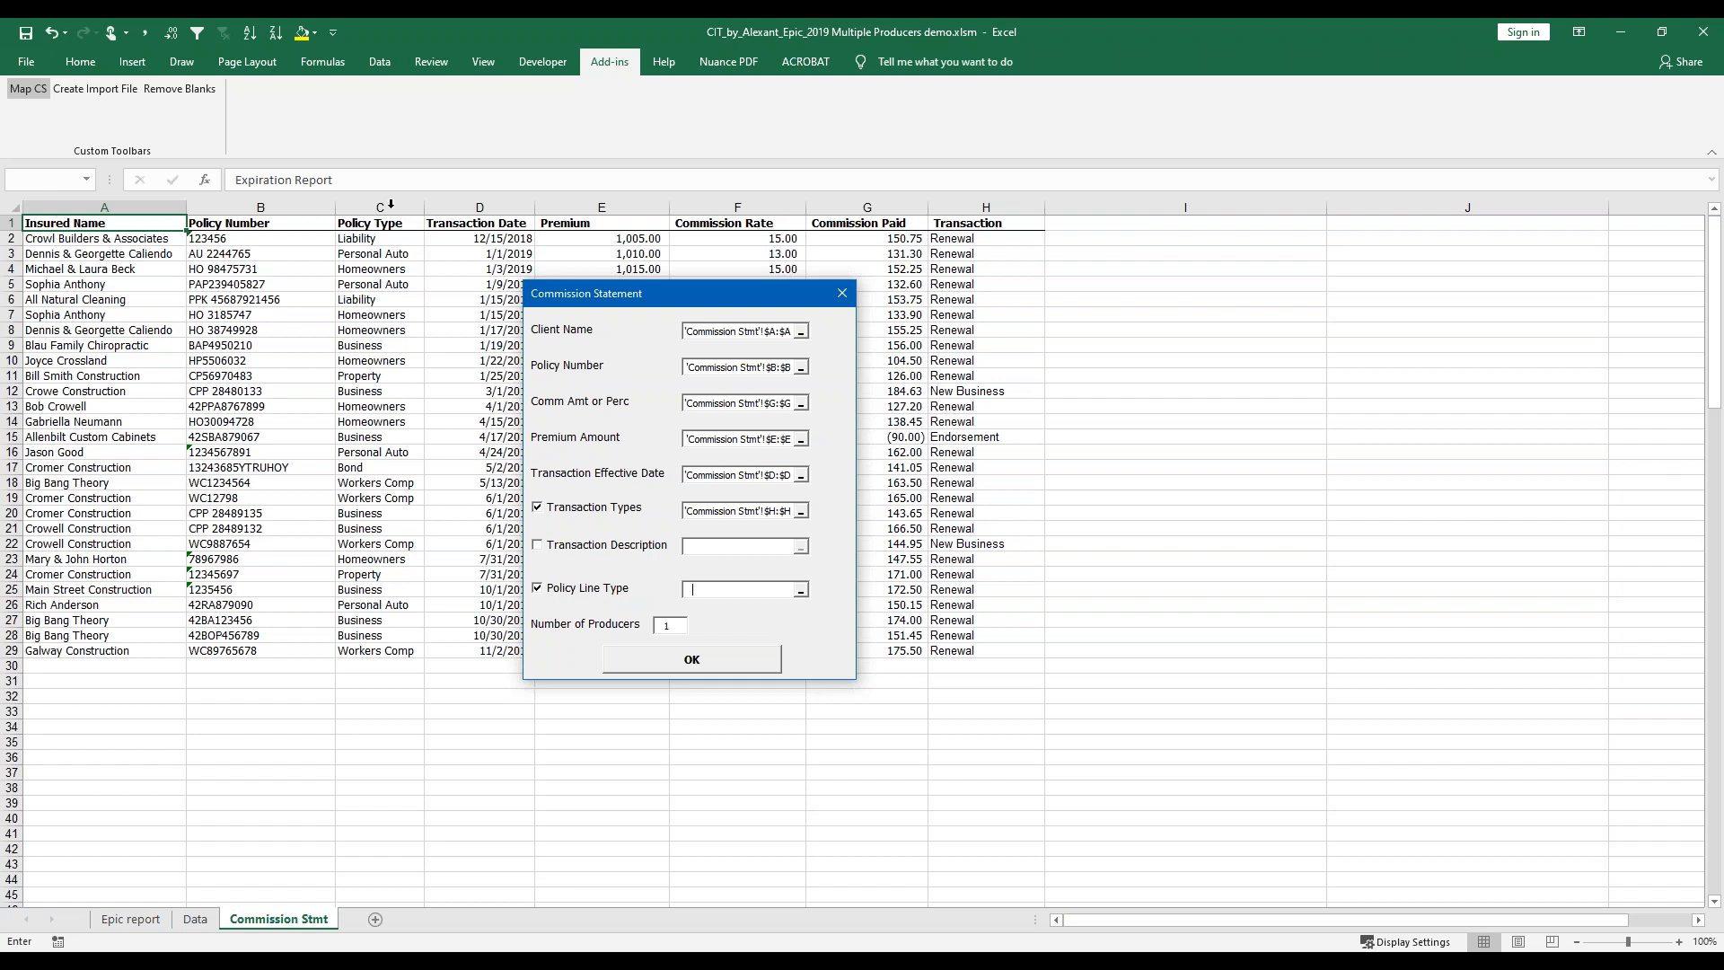
left_click(390, 204)
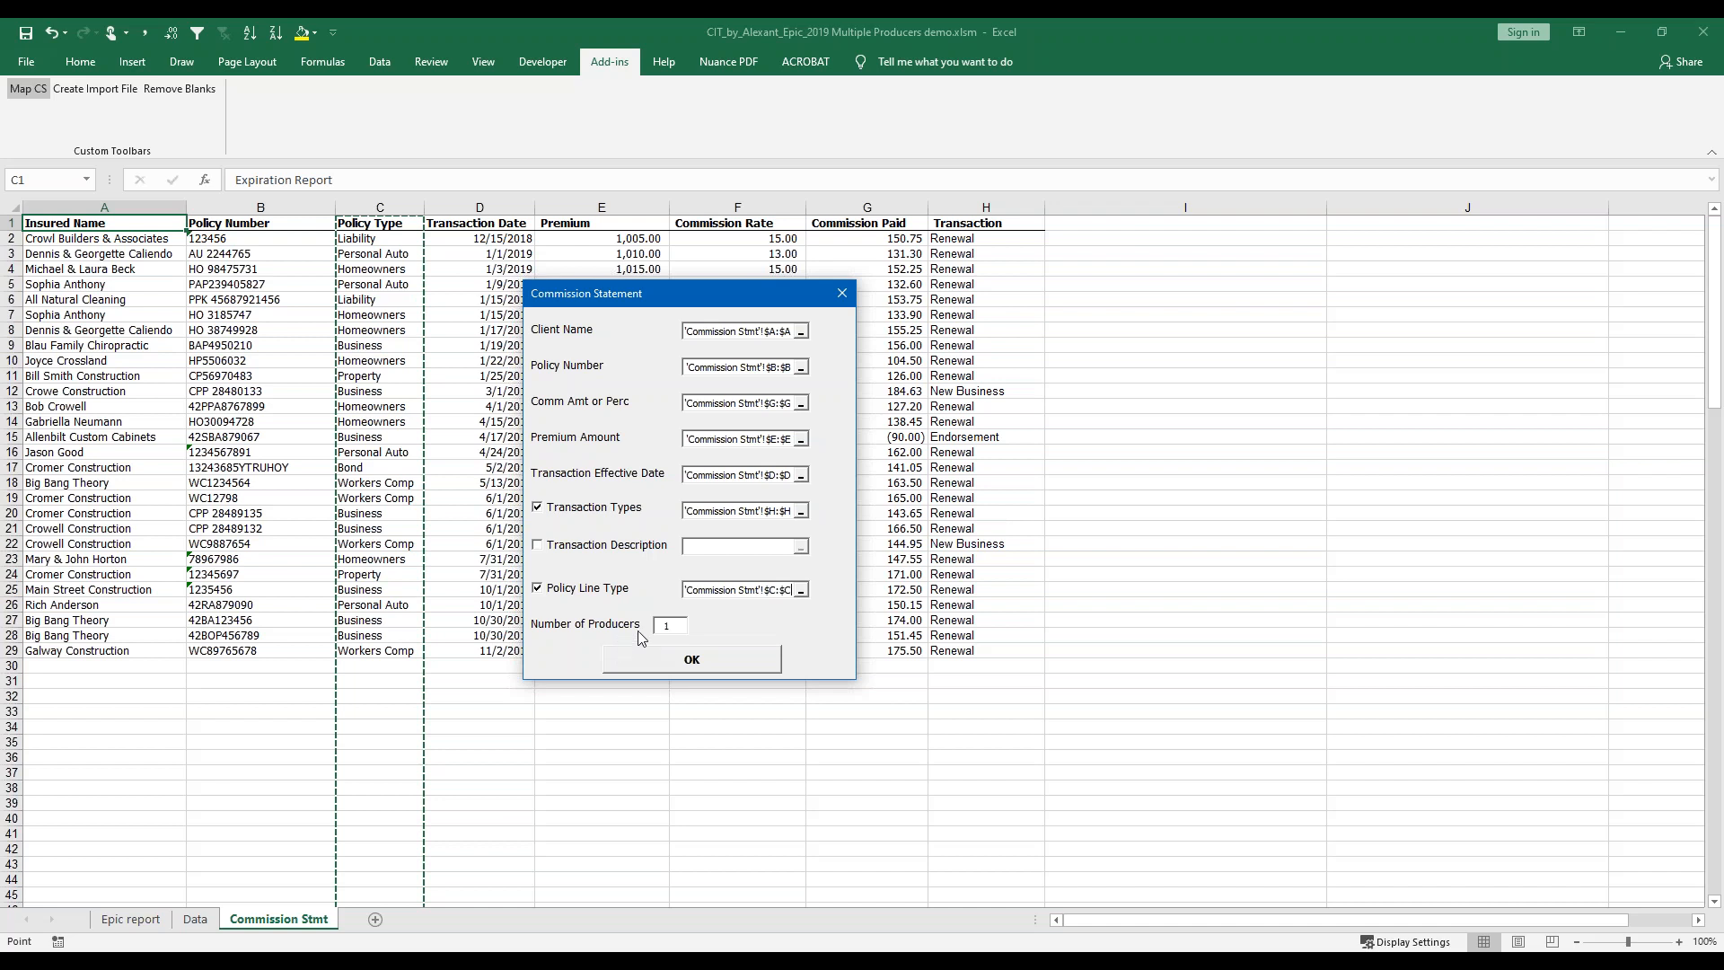
Set the number of producers to 4 and submit the commission statement mapping.
double_click(666, 625)
type("4")
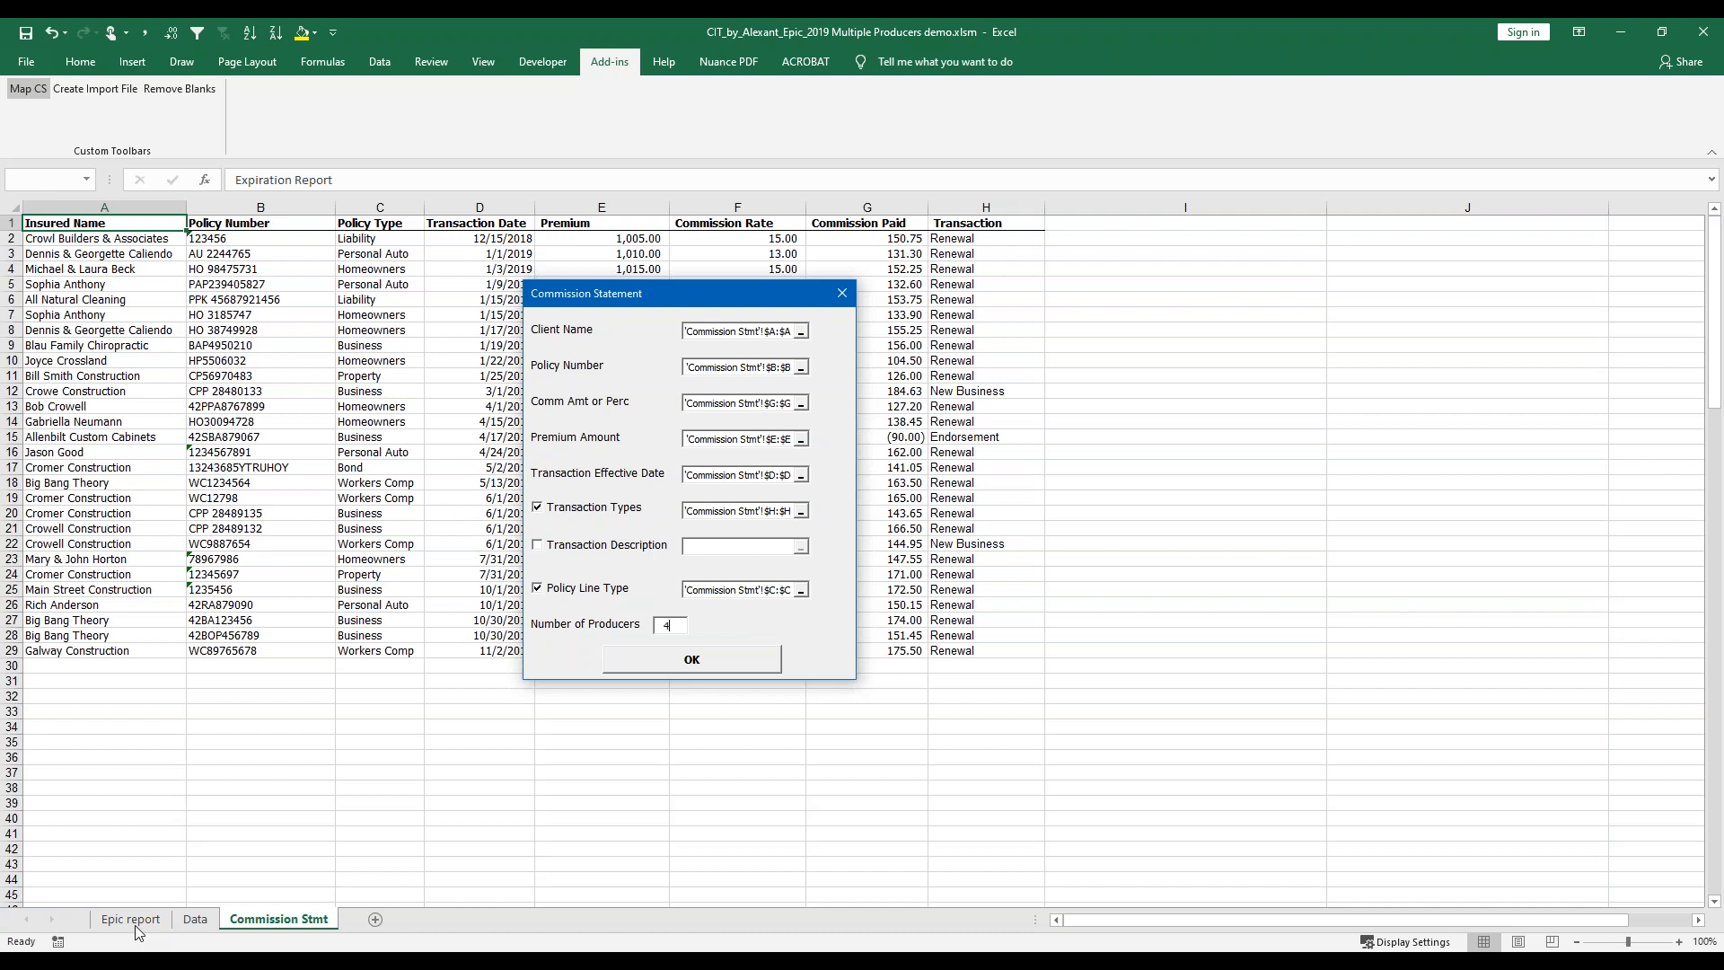
left_click(697, 664)
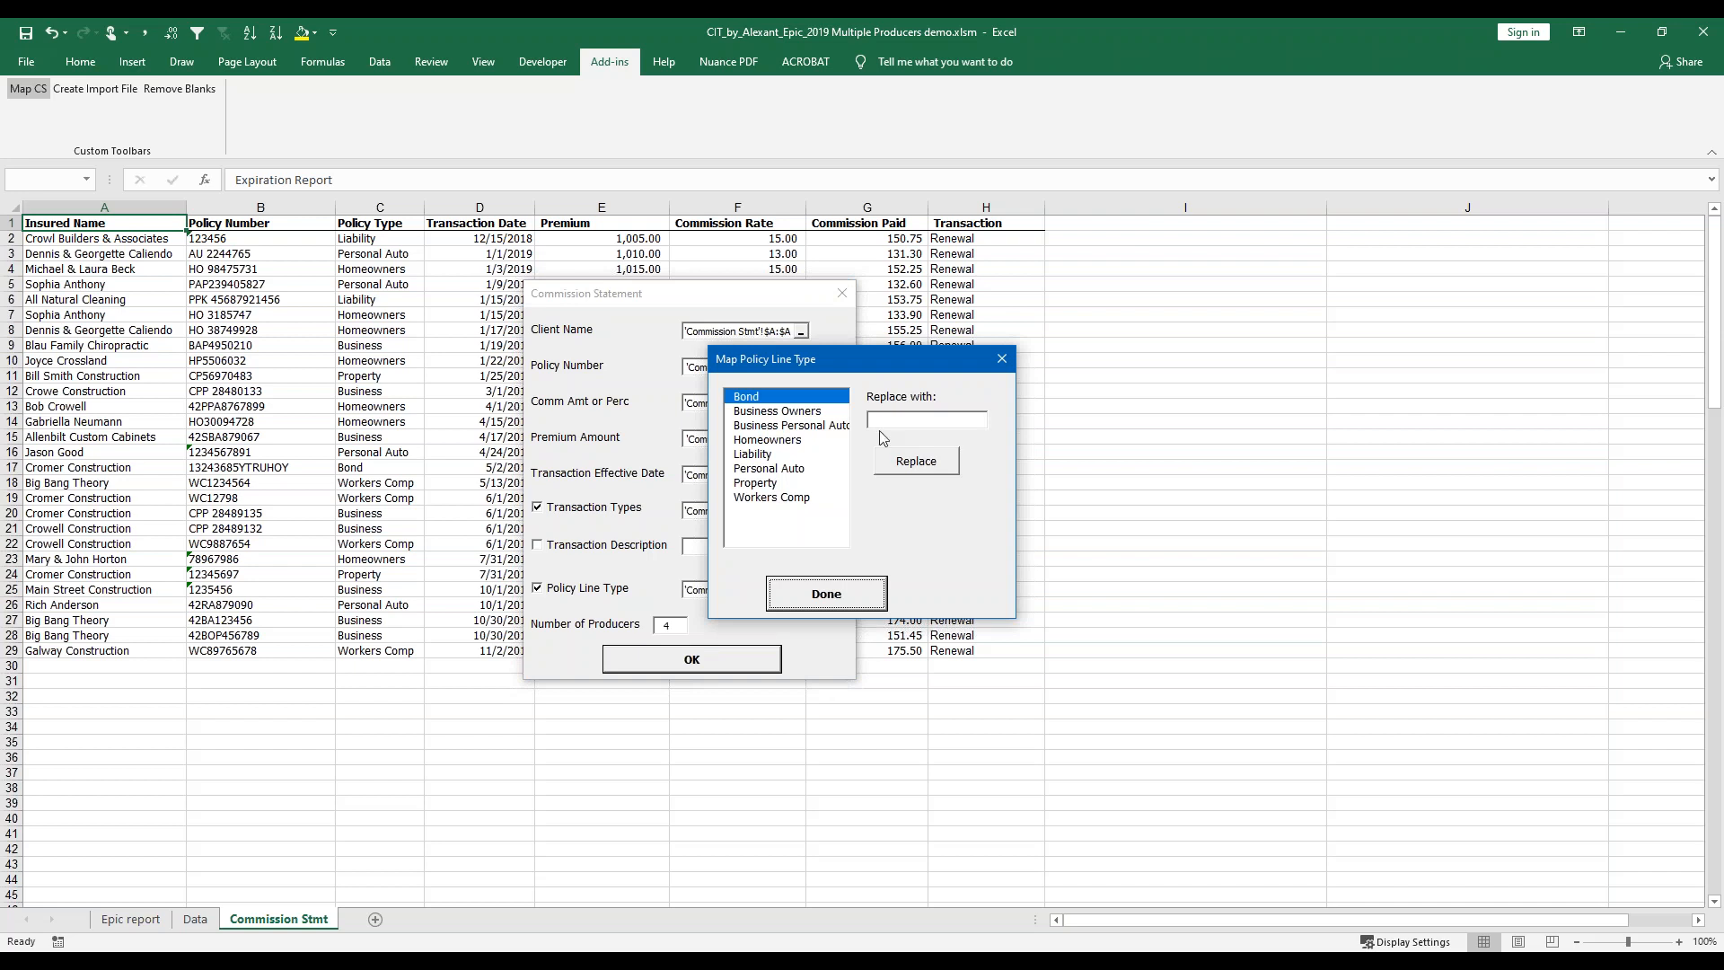
Replace the policy line type Bond with BOND and Business Owners with BOP.
left_click(890, 421)
type("BOND")
left_click(917, 461)
left_click(807, 412)
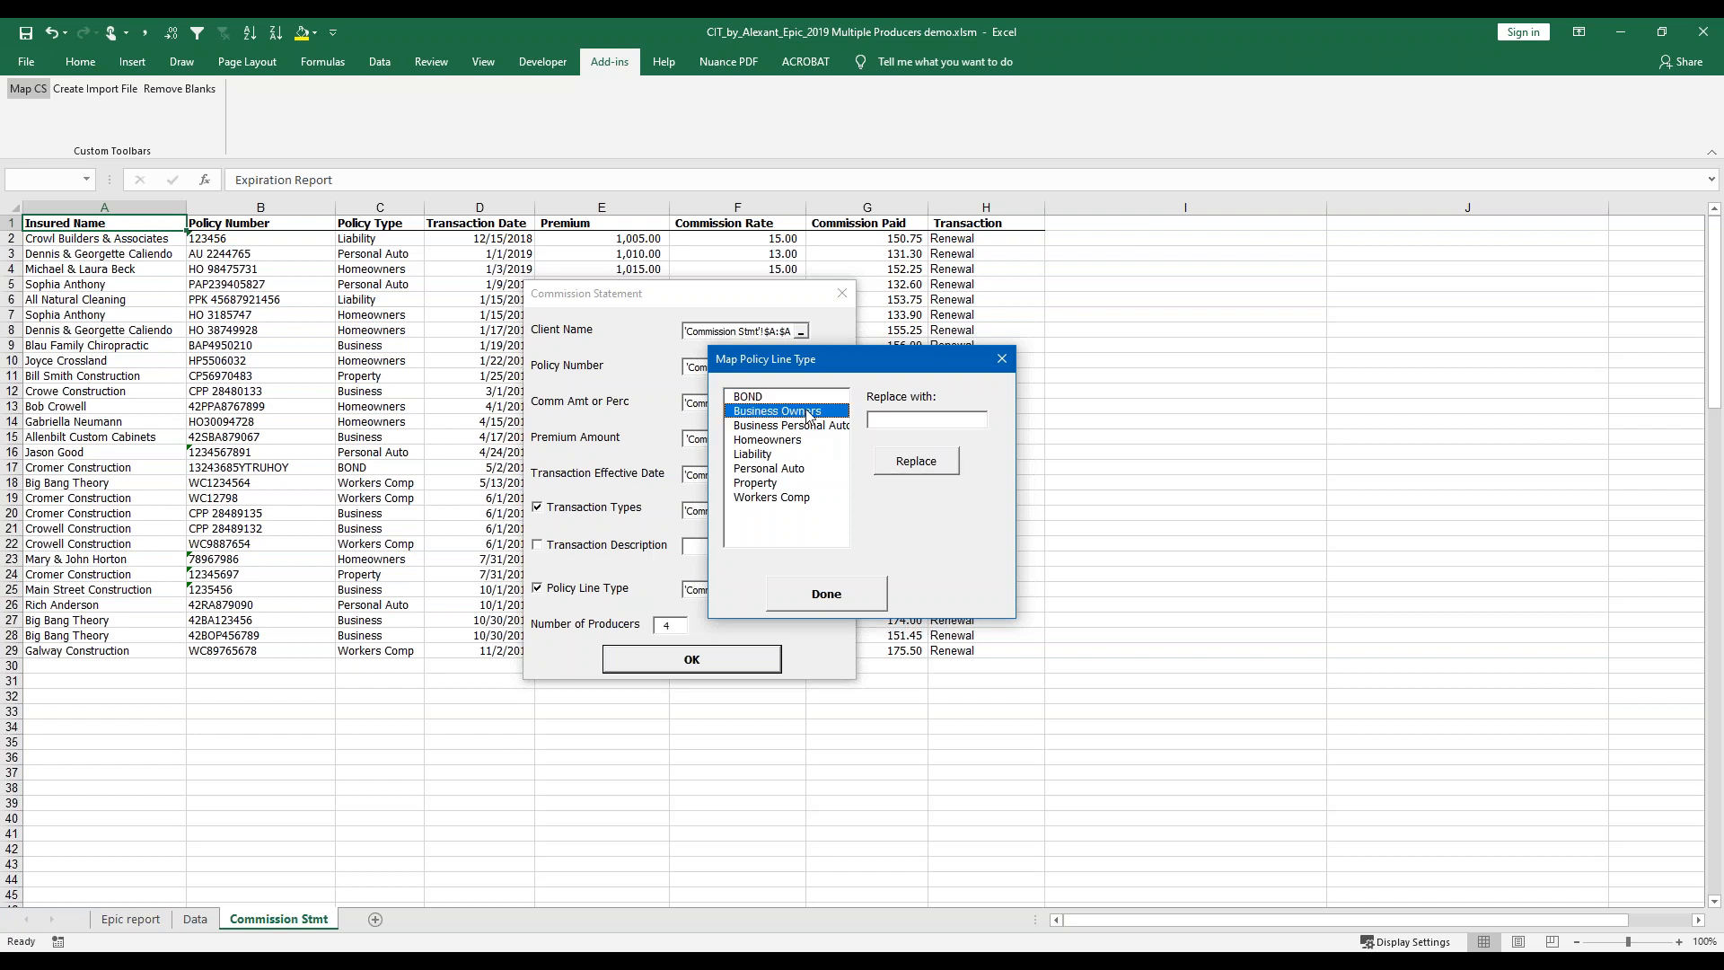
left_click(895, 419)
type("BOP")
left_click(936, 462)
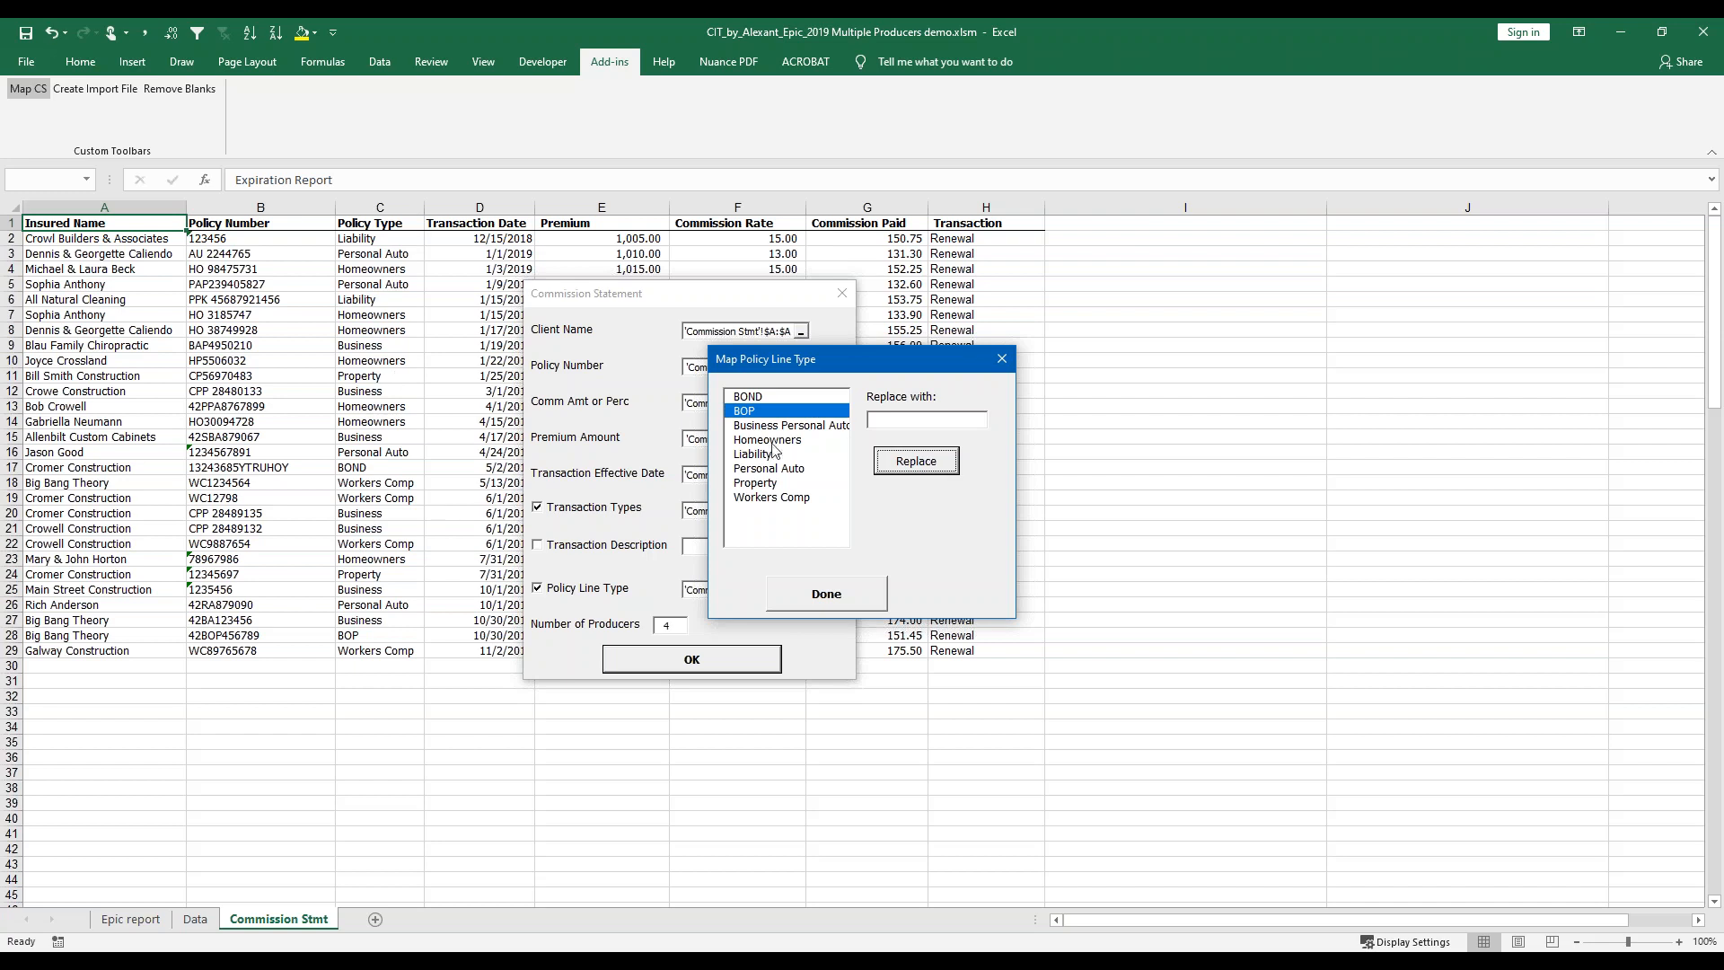
Replace the policy line type Business Personal Auto with BAUT and Homeowners with HOME.
left_click(830, 426)
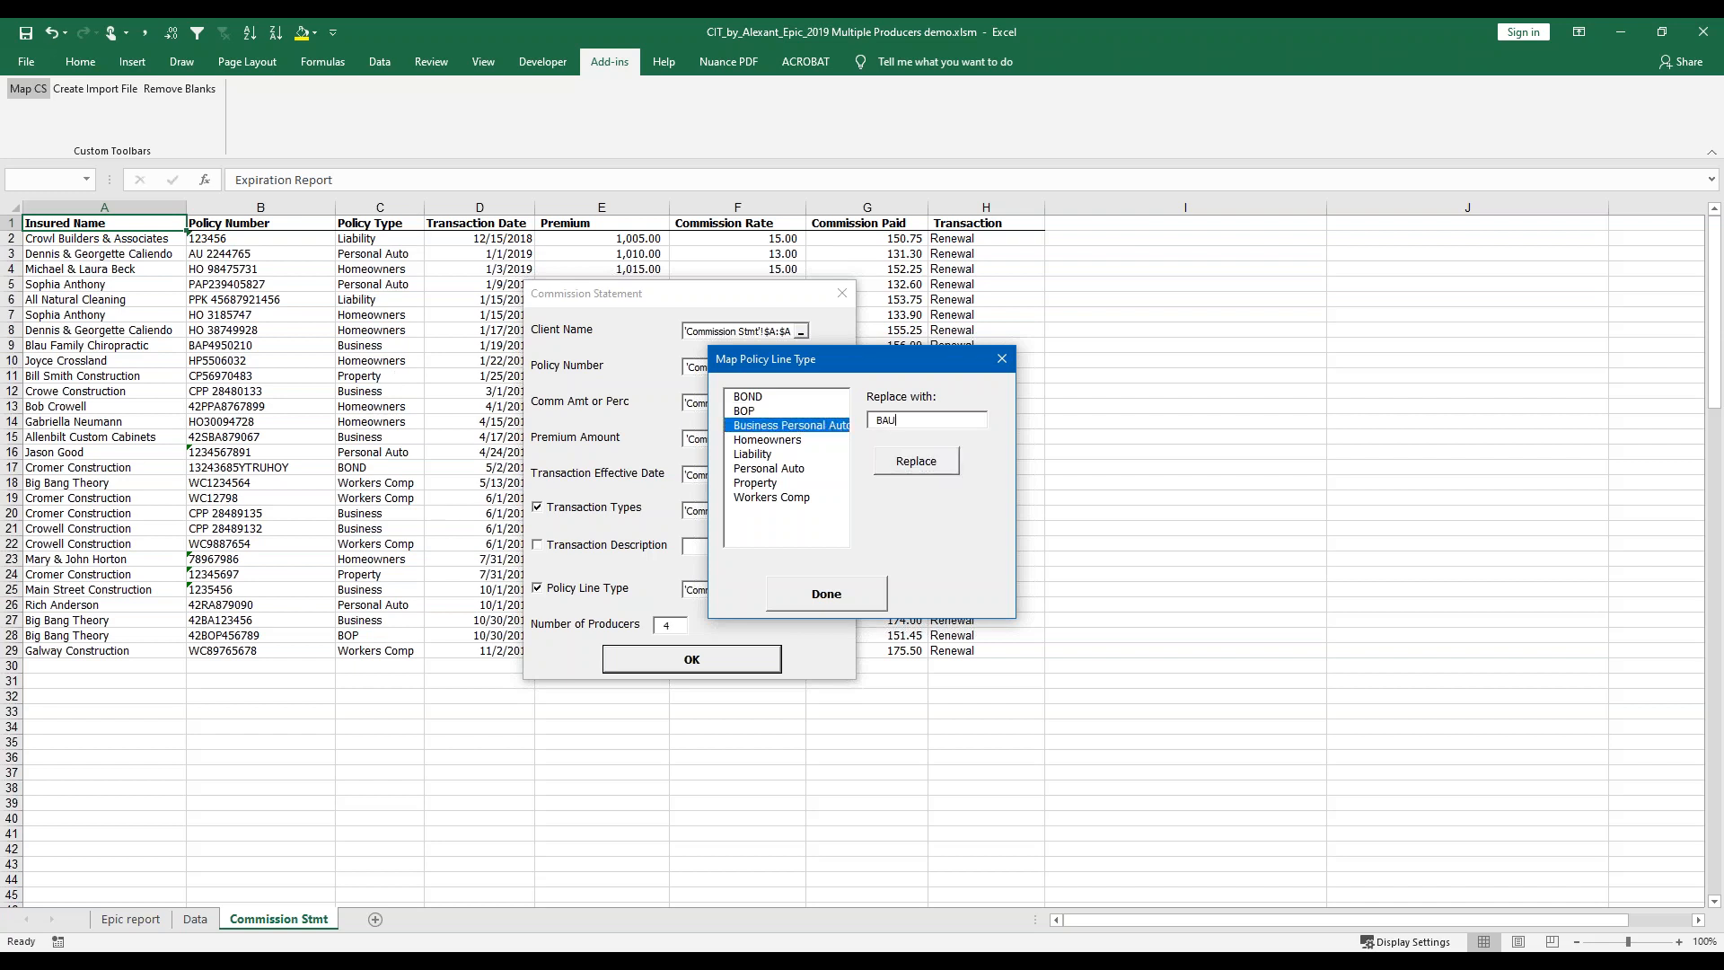
left_click(901, 419)
type("BAUT")
left_click(915, 461)
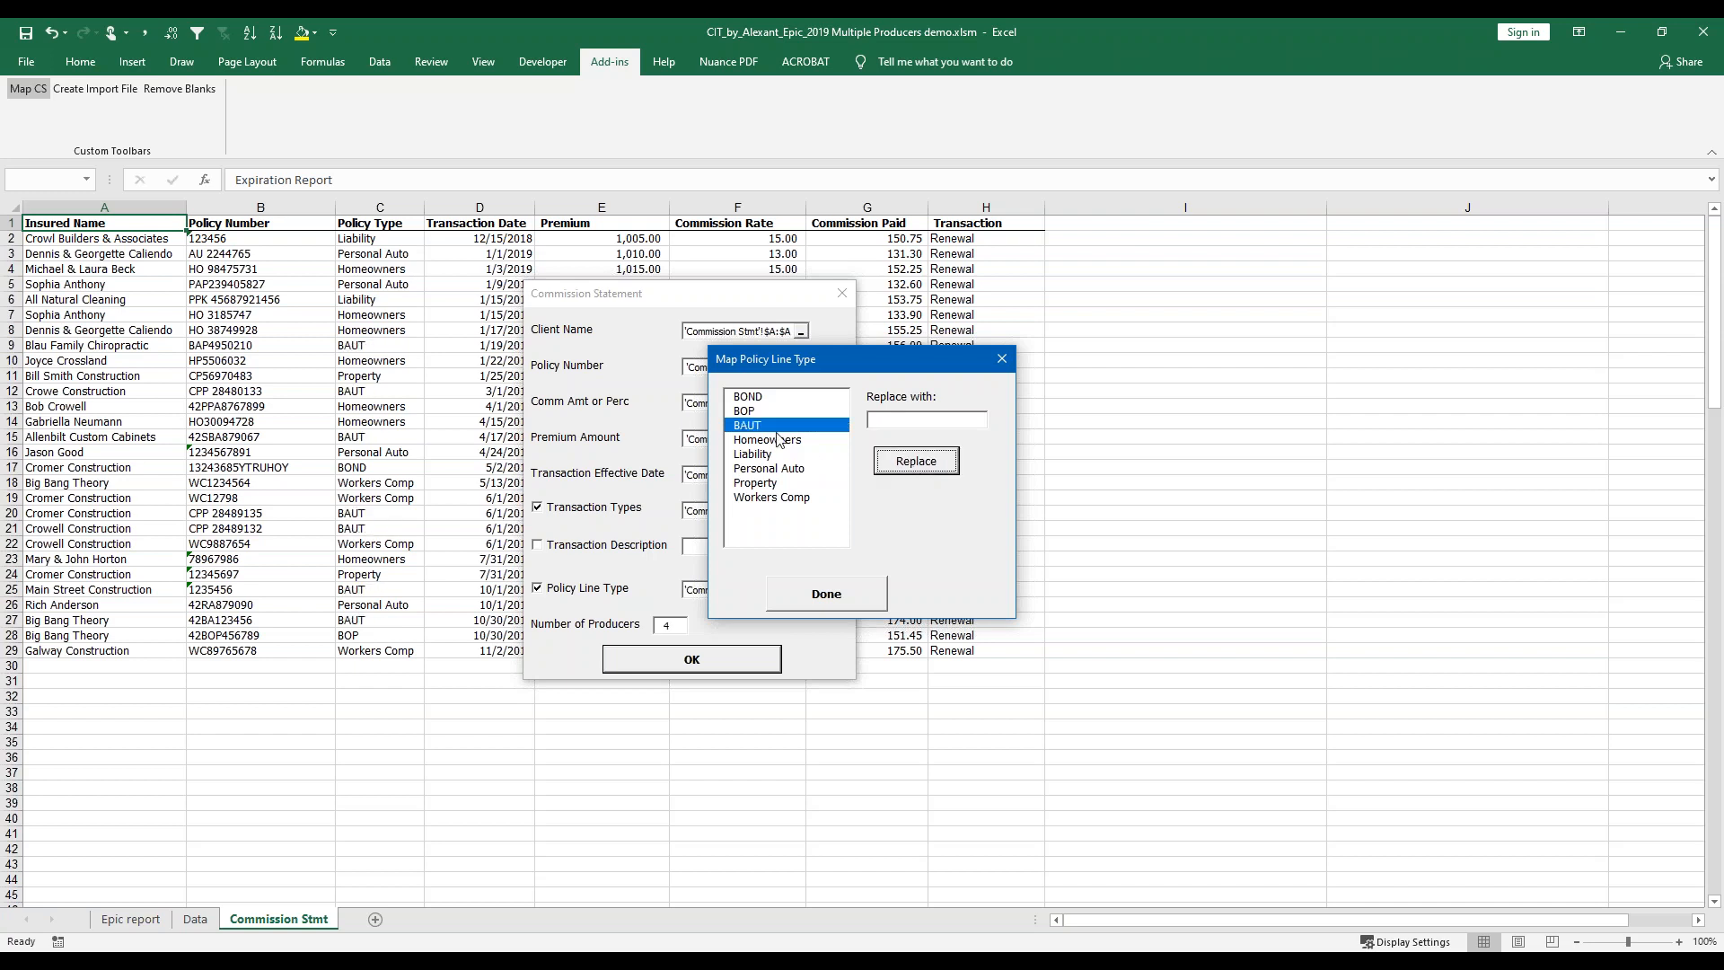
left_click(777, 440)
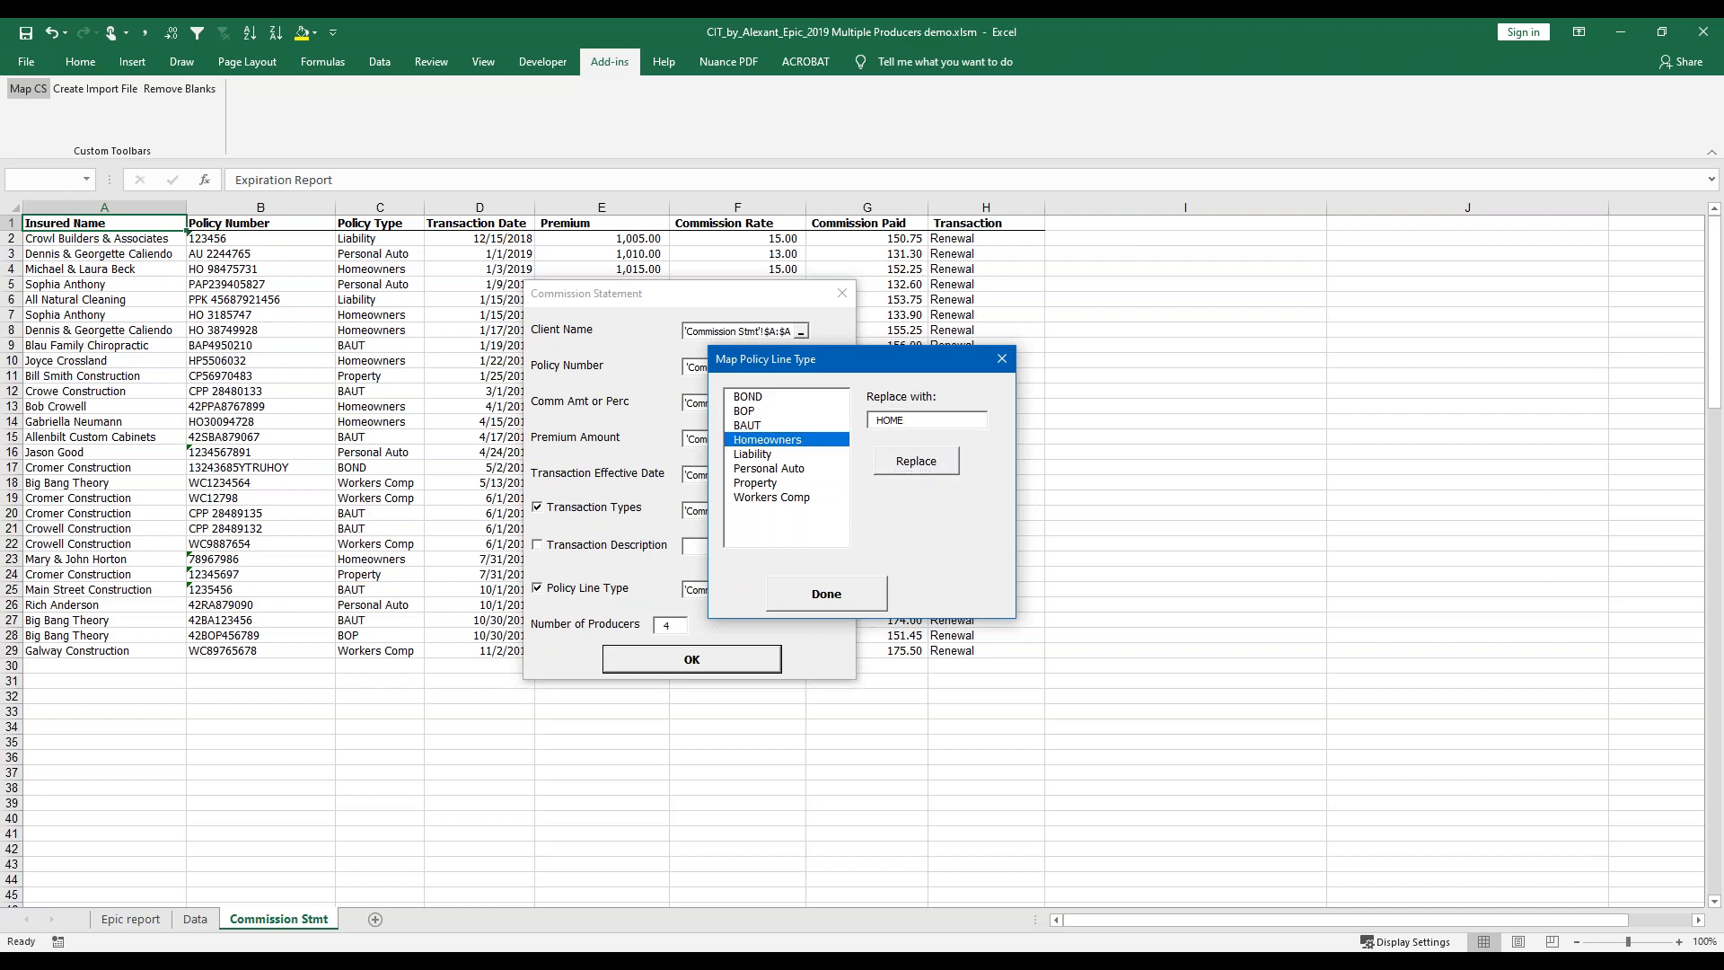
left_click(943, 465)
Replace the policy line type Liability with GLIA and Personal Auto with AUTO.
left_click(778, 453)
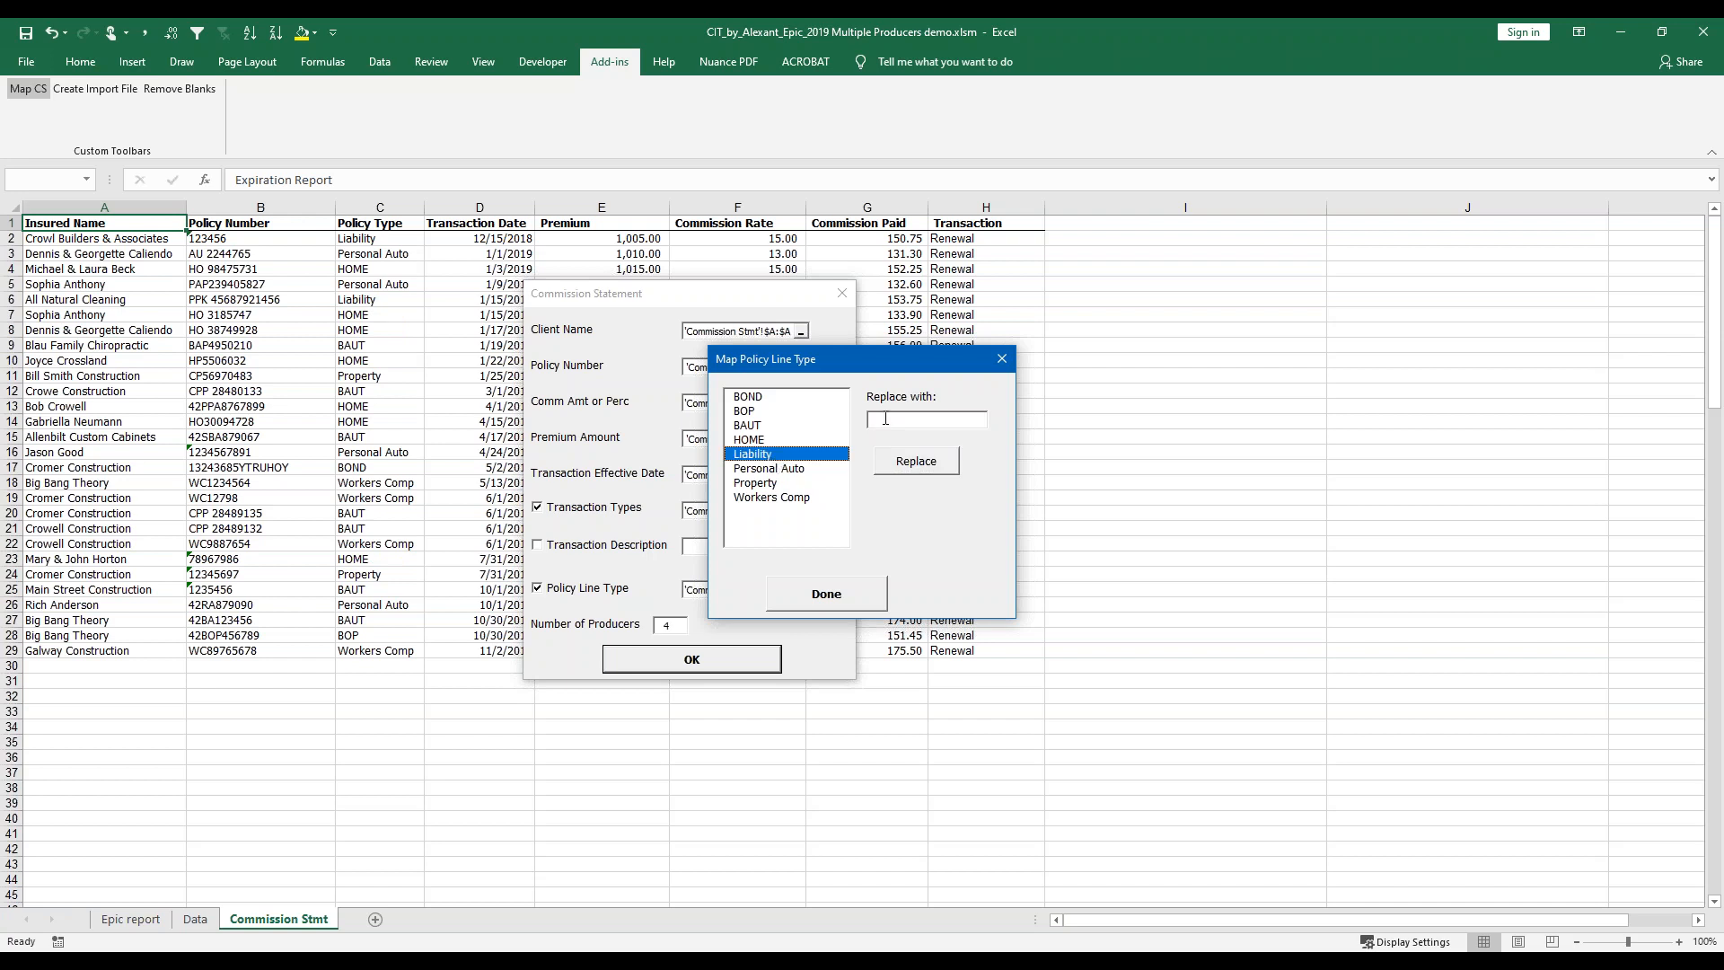
type("GLIA")
left_click(916, 461)
left_click(792, 467)
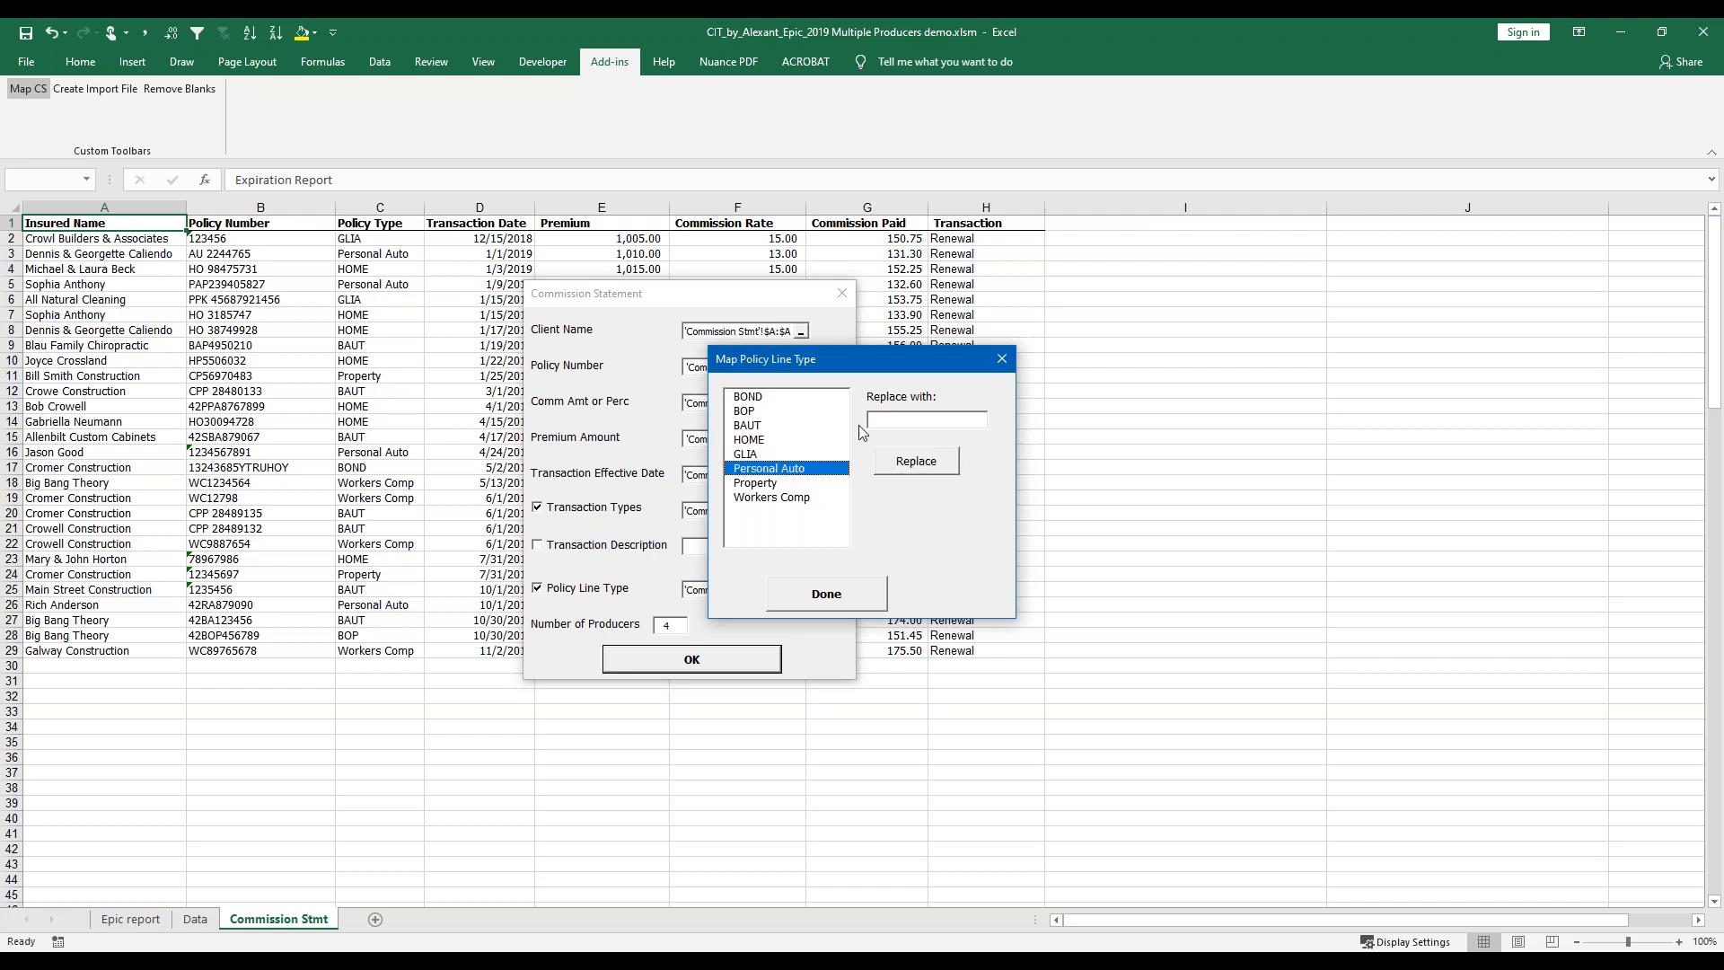
left_click(896, 420)
type("AUTO")
left_click(913, 461)
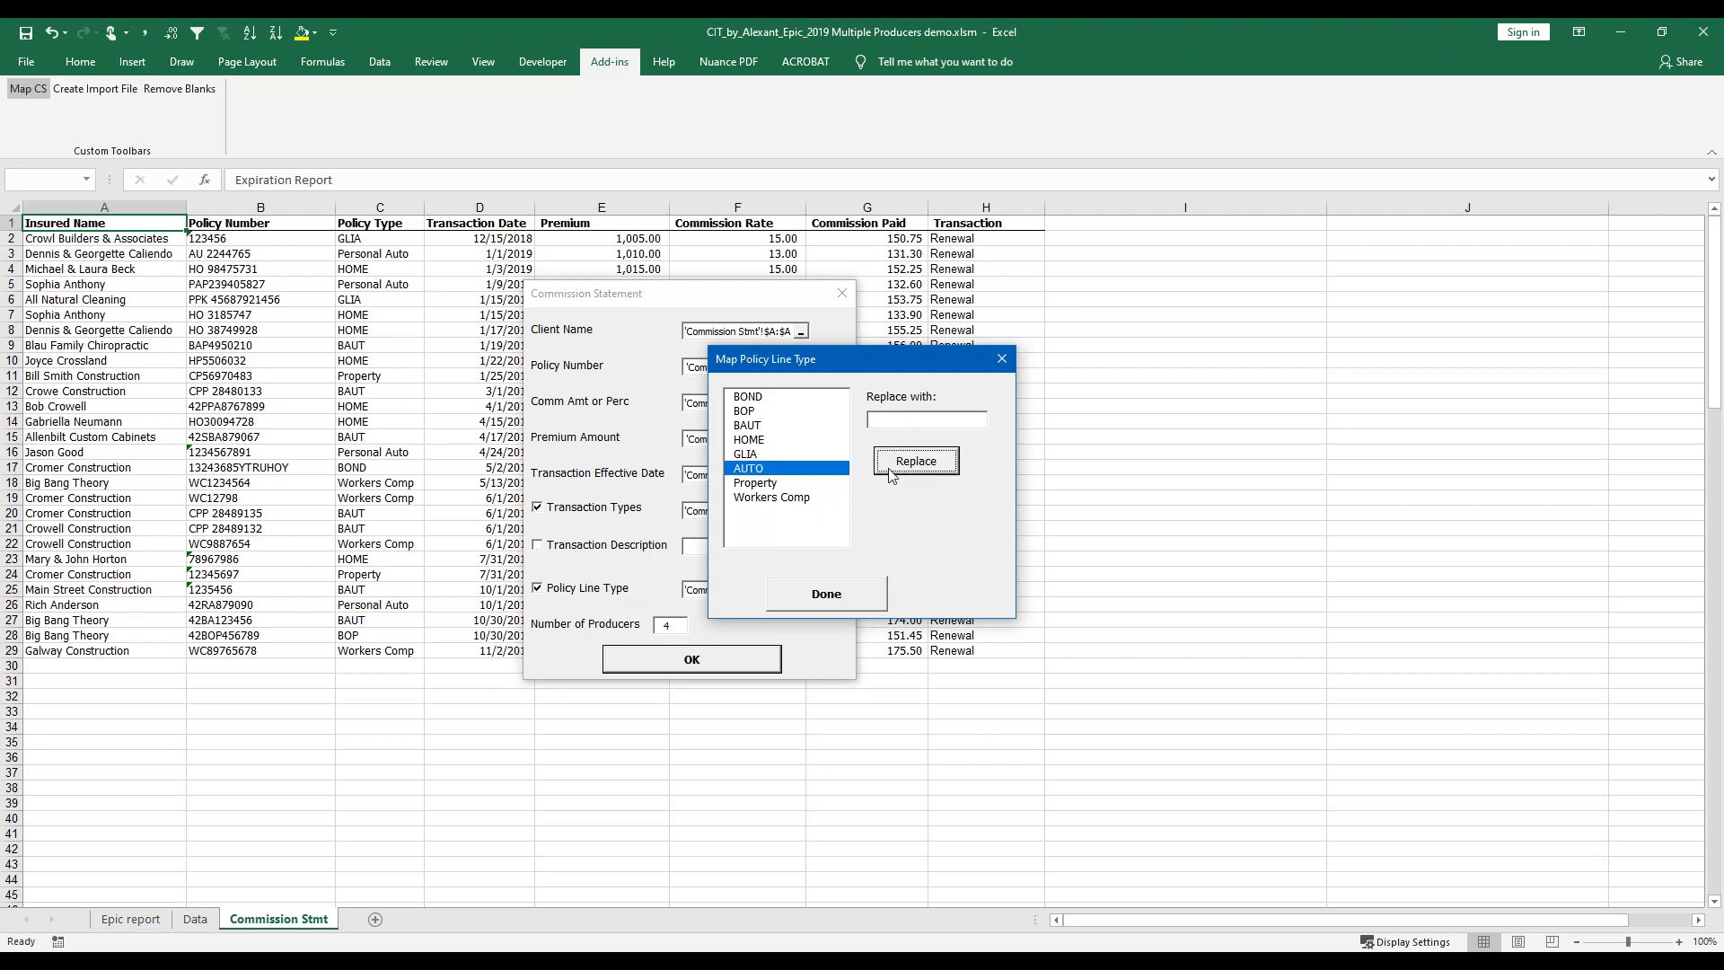
Replace the policy line type Property with PROP and Workers Comp with WCOM, and finish the line type mapping.
left_click(755, 484)
left_click(895, 417)
type("PR")
left_click(929, 466)
left_click(780, 499)
left_click(889, 422)
type("WCO<M")
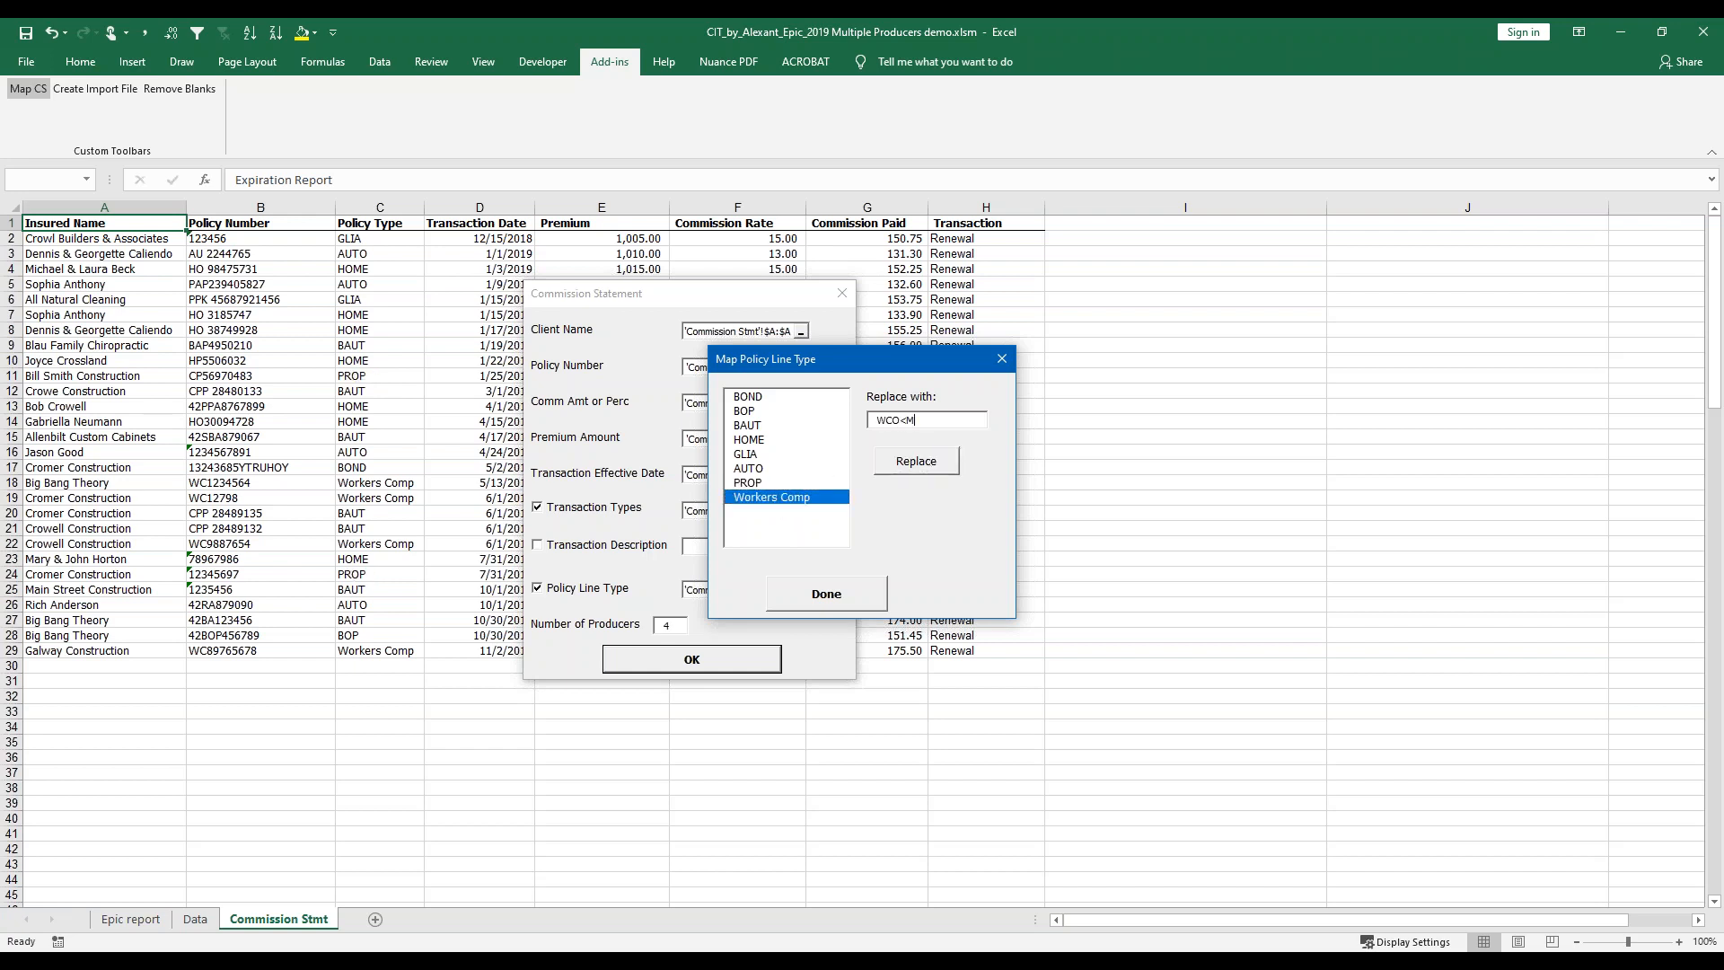
key("BackSpace")
key("BackSpace")
type("M")
left_click(924, 467)
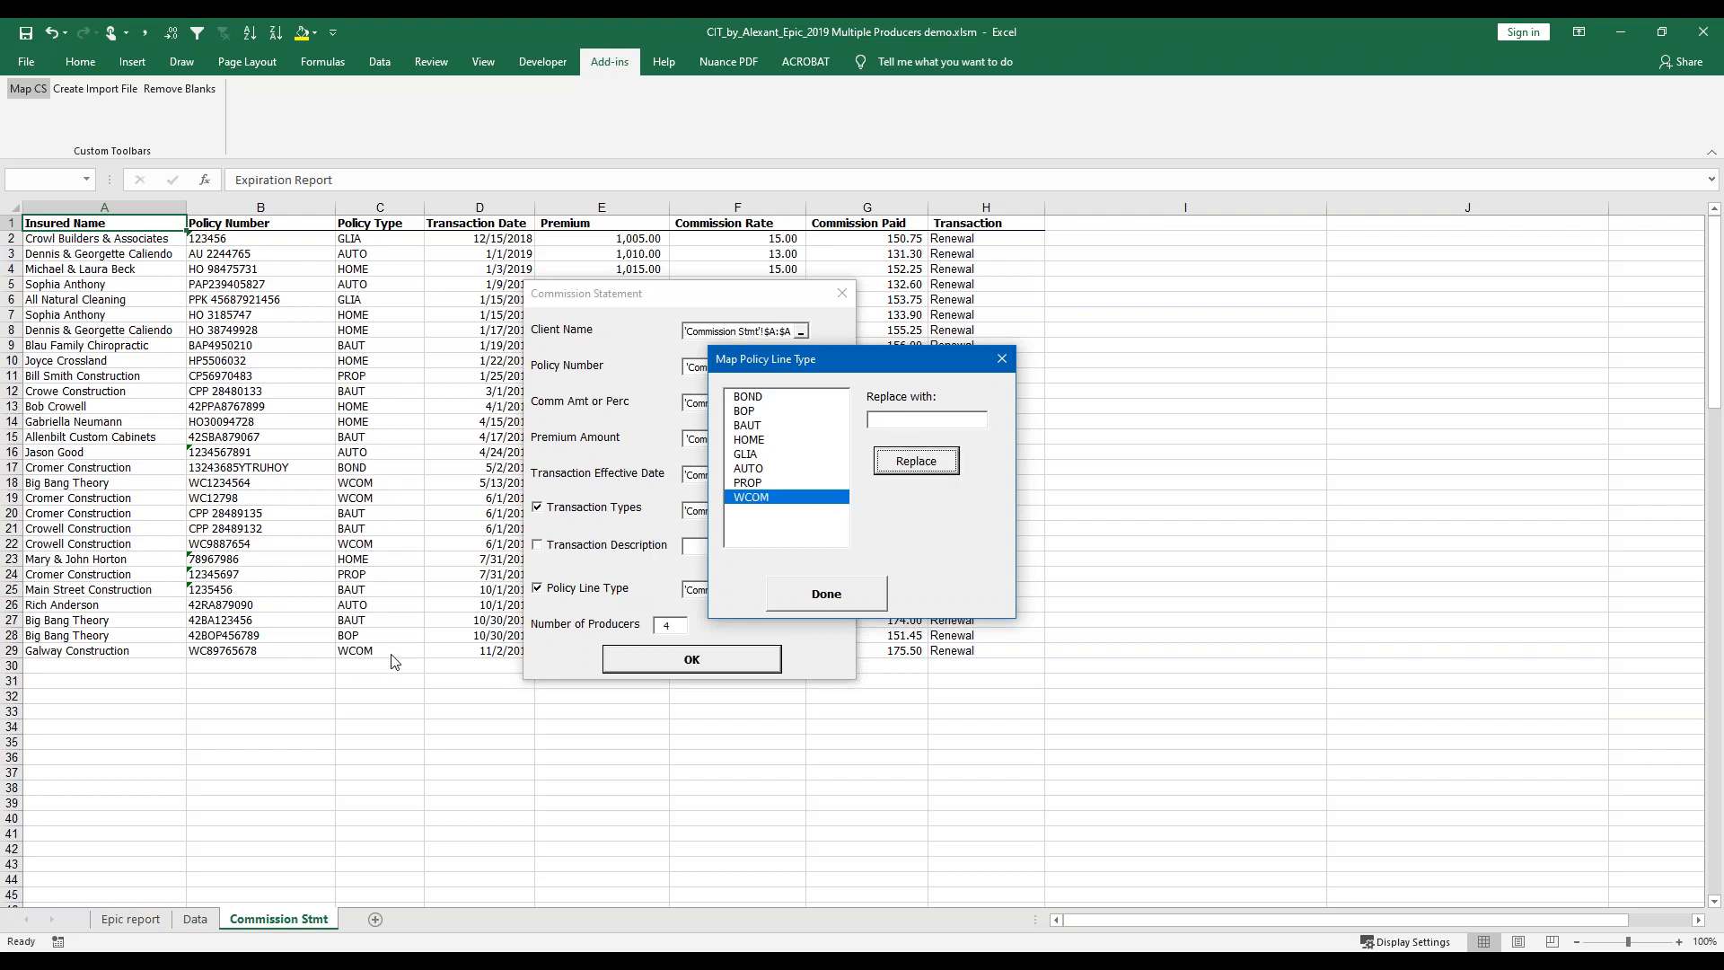
left_click(824, 595)
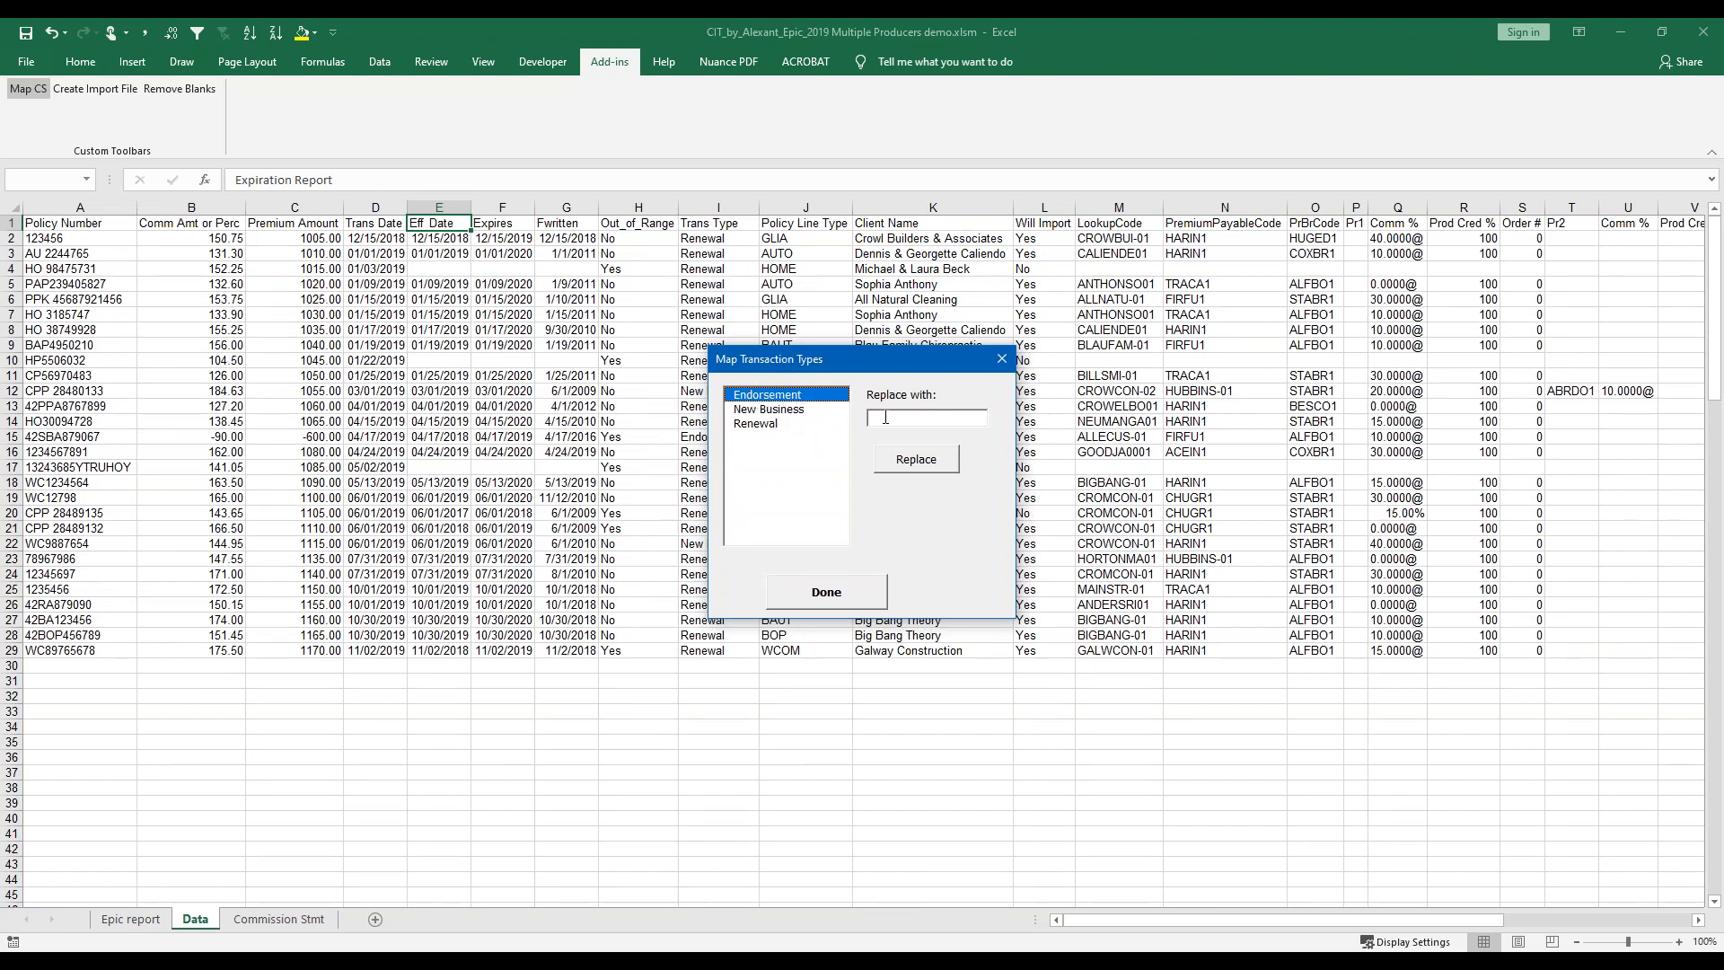
Replace the transaction type Endorsement with ENDT and New Business with NEWB.
type("ENDT")
left_click(916, 458)
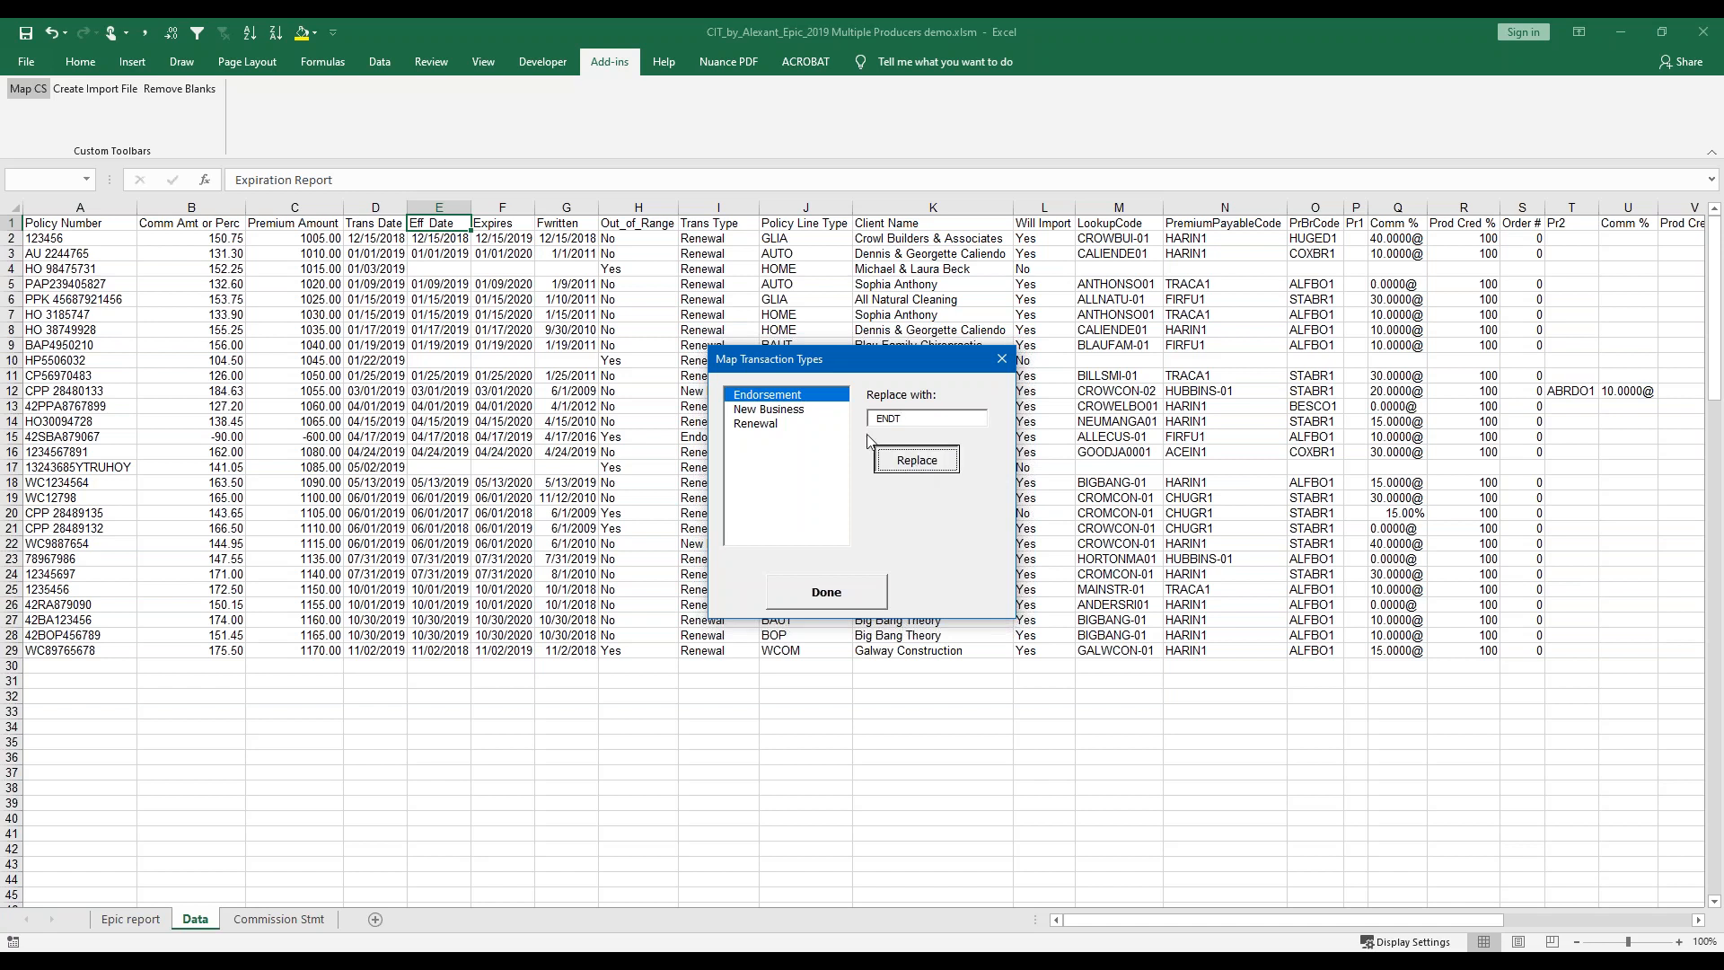
left_click(779, 410)
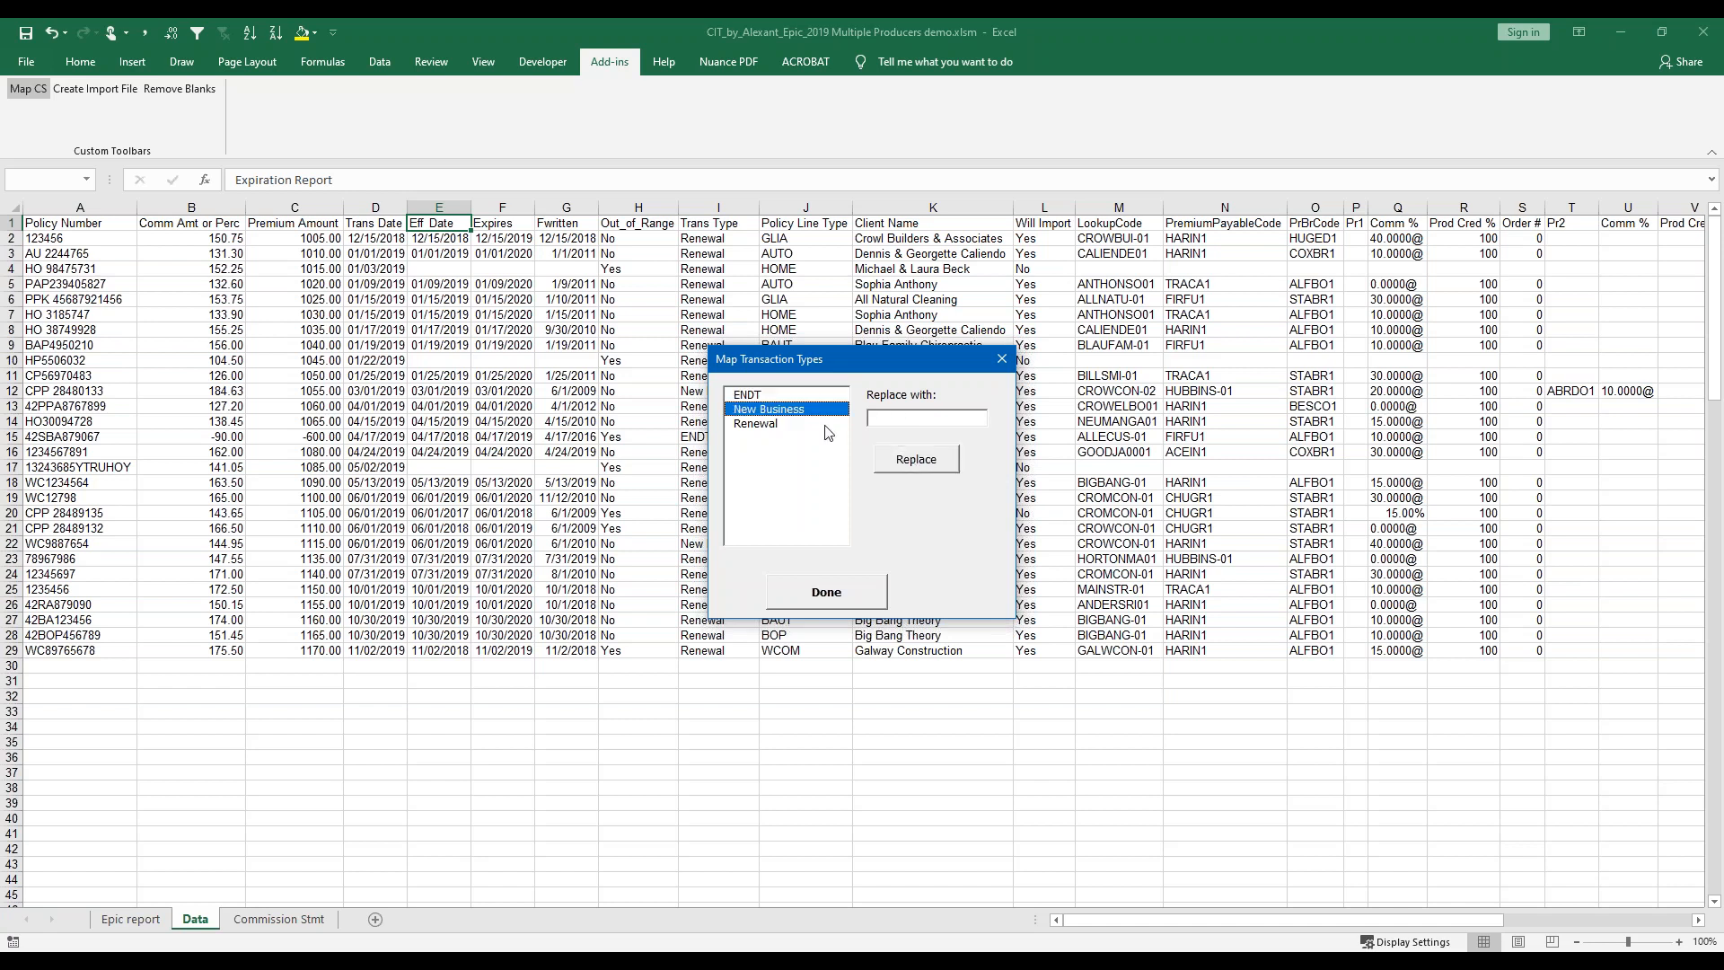
left_click(896, 418)
type("NEWB")
left_click(936, 459)
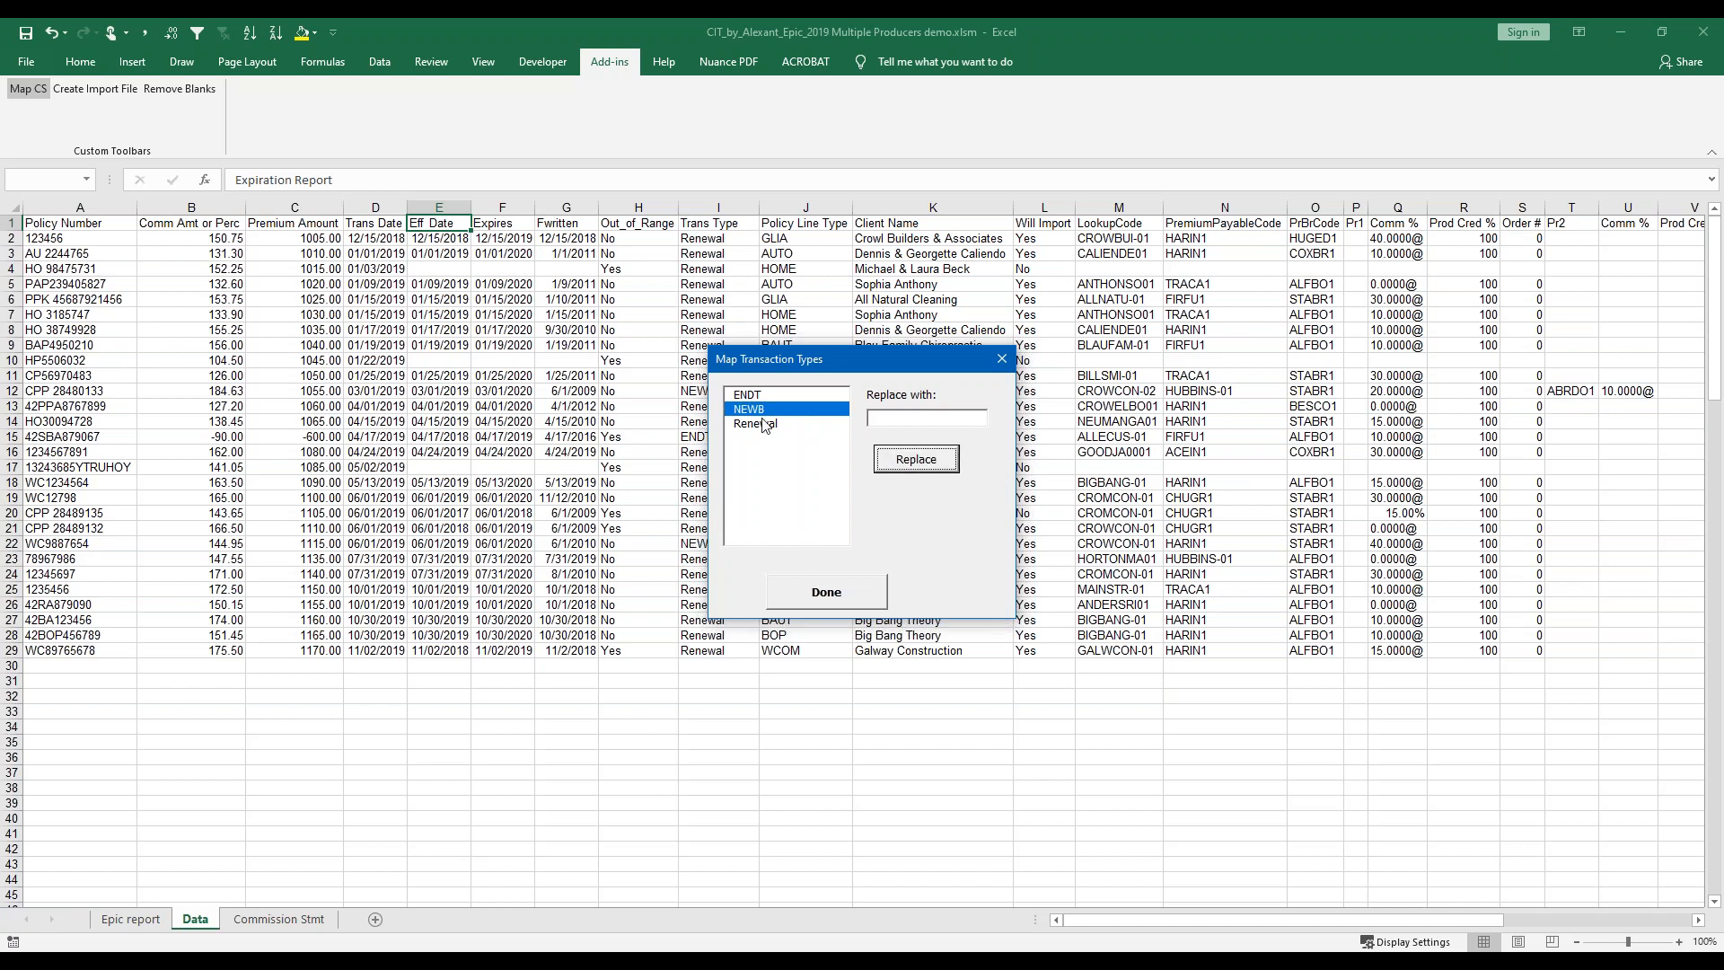
Replace the transaction type Renewal with RENB and finish the transaction type mapping.
left_click(765, 422)
left_click(890, 419)
type("EN")
key("BackSpace")
type("RENB")
left_click(903, 459)
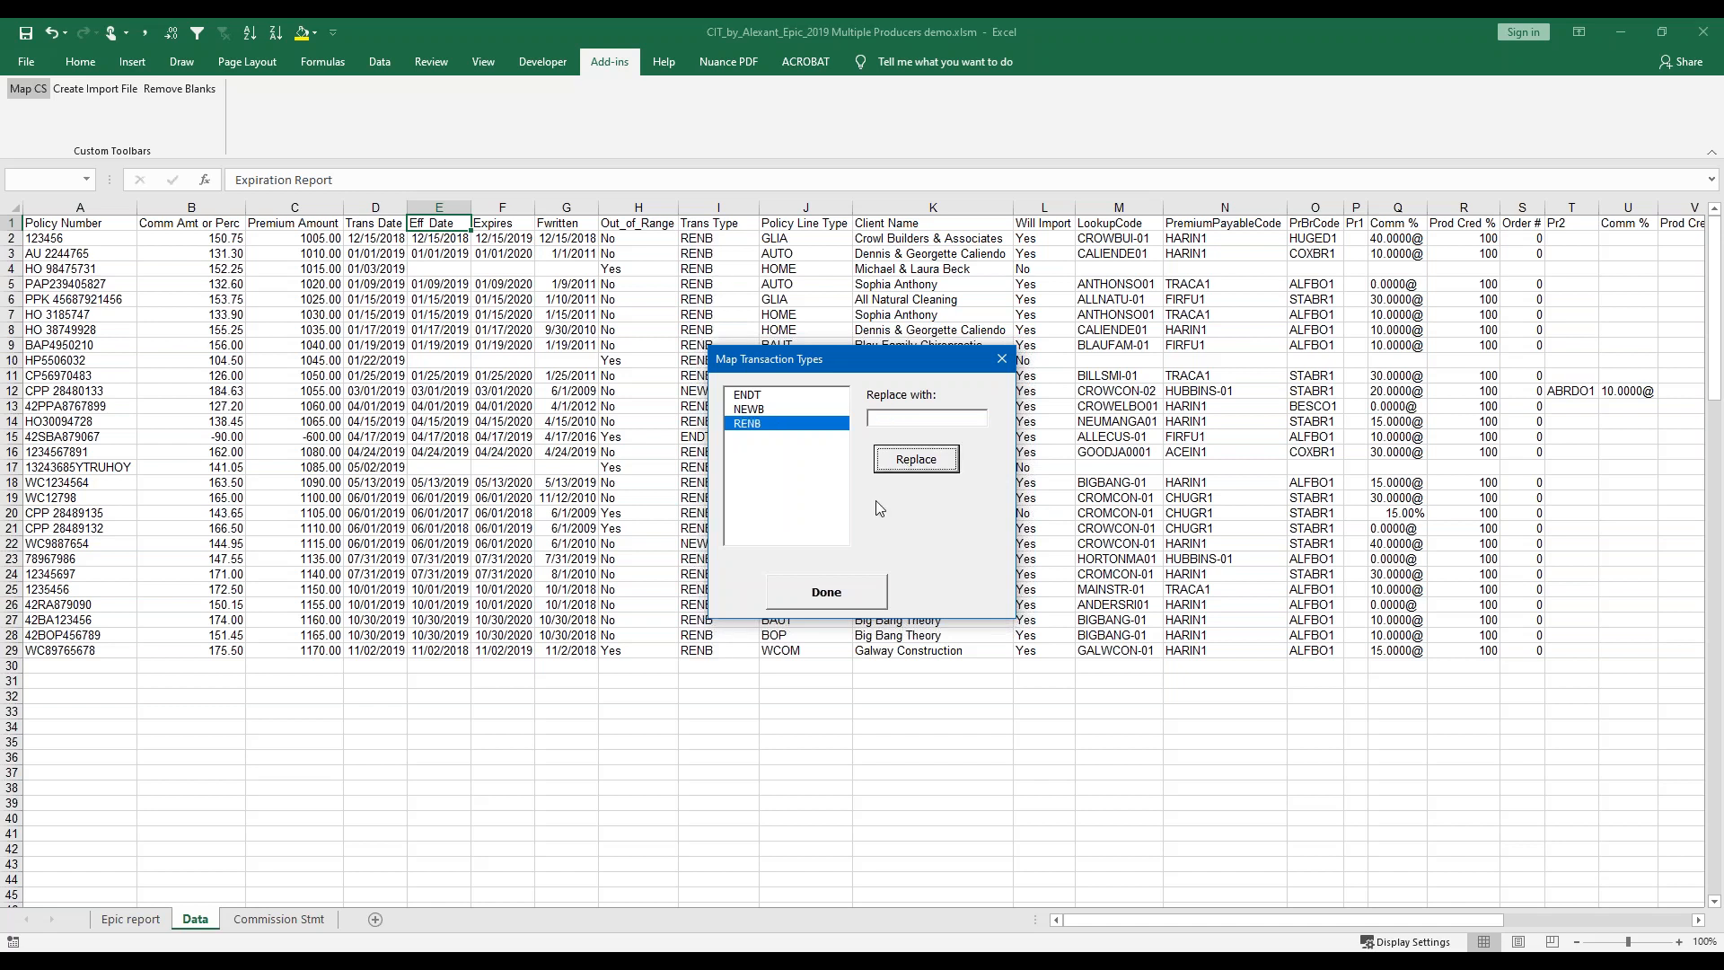
left_click(857, 595)
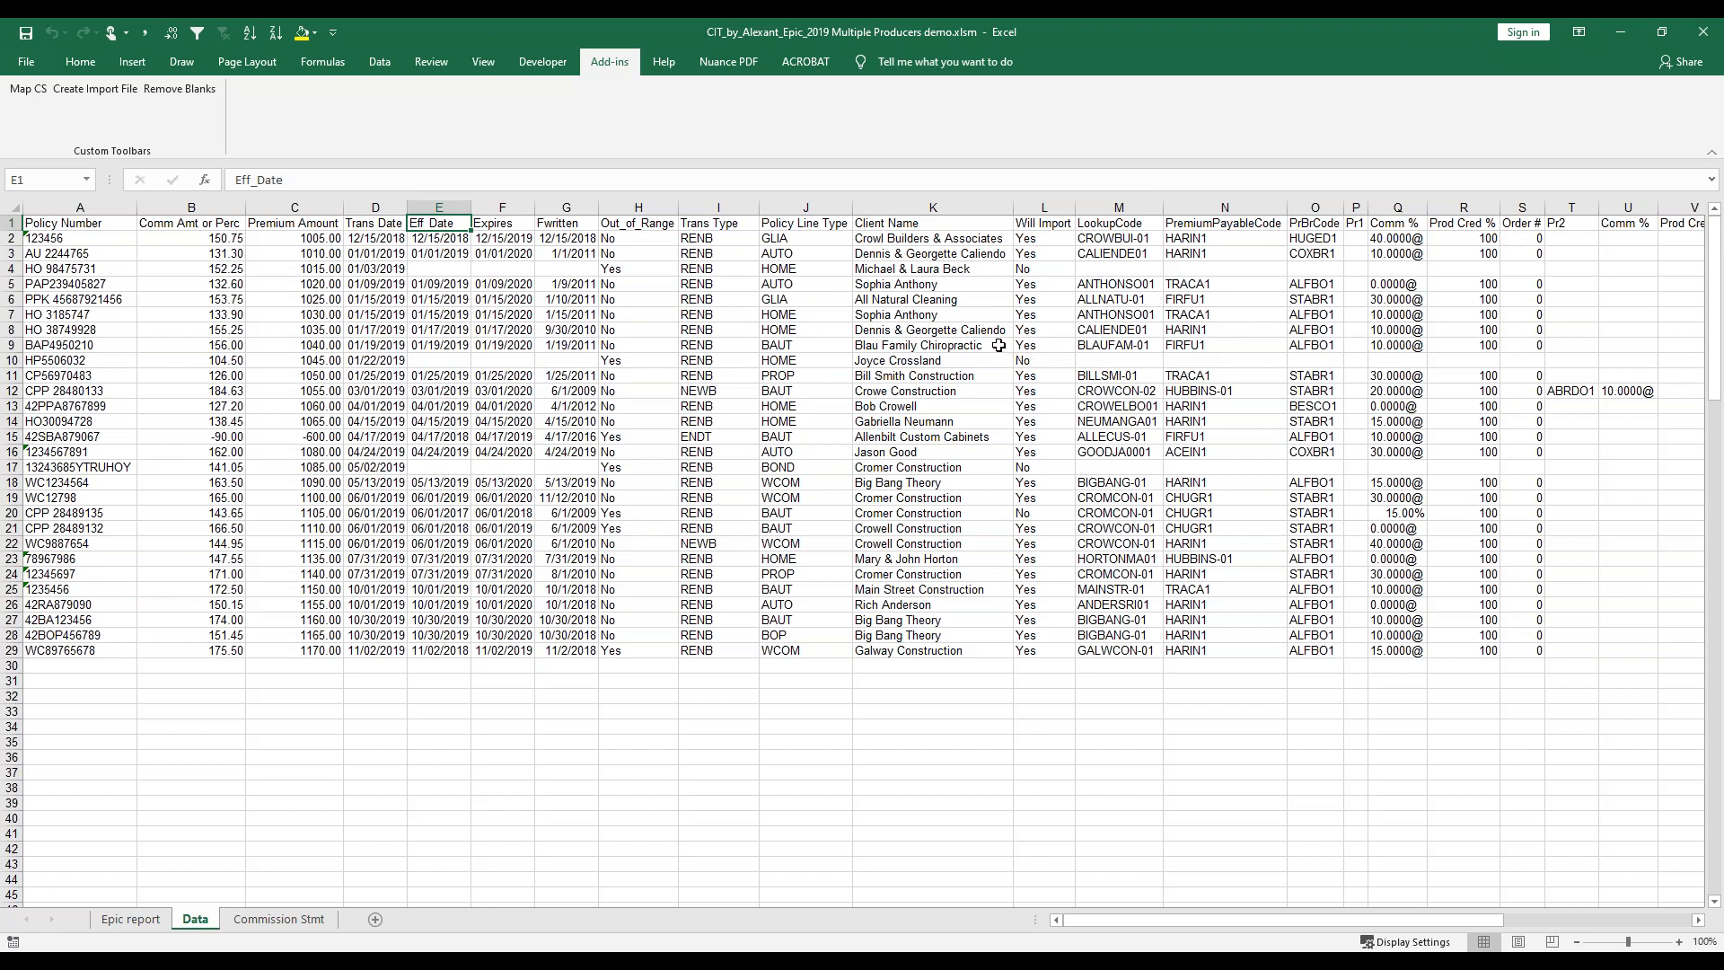
Turn on filtering for the Data sheet, widen the Will Import column, and filter it to show only No rows.
left_click(379, 72)
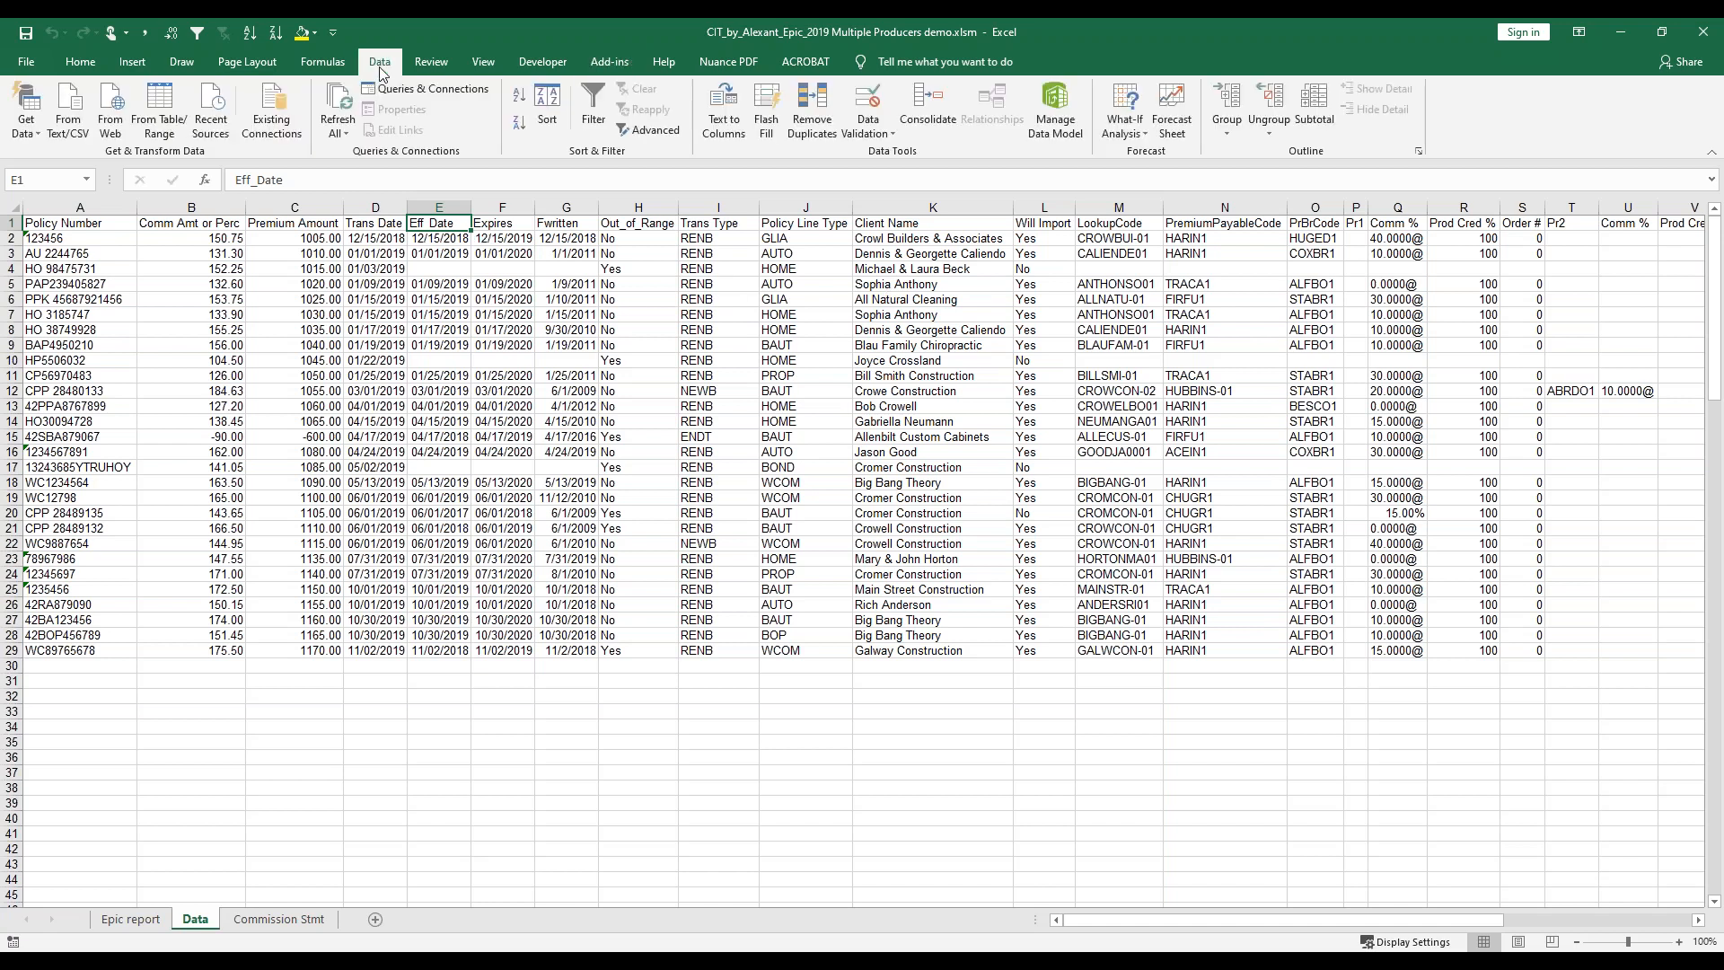
left_click(592, 111)
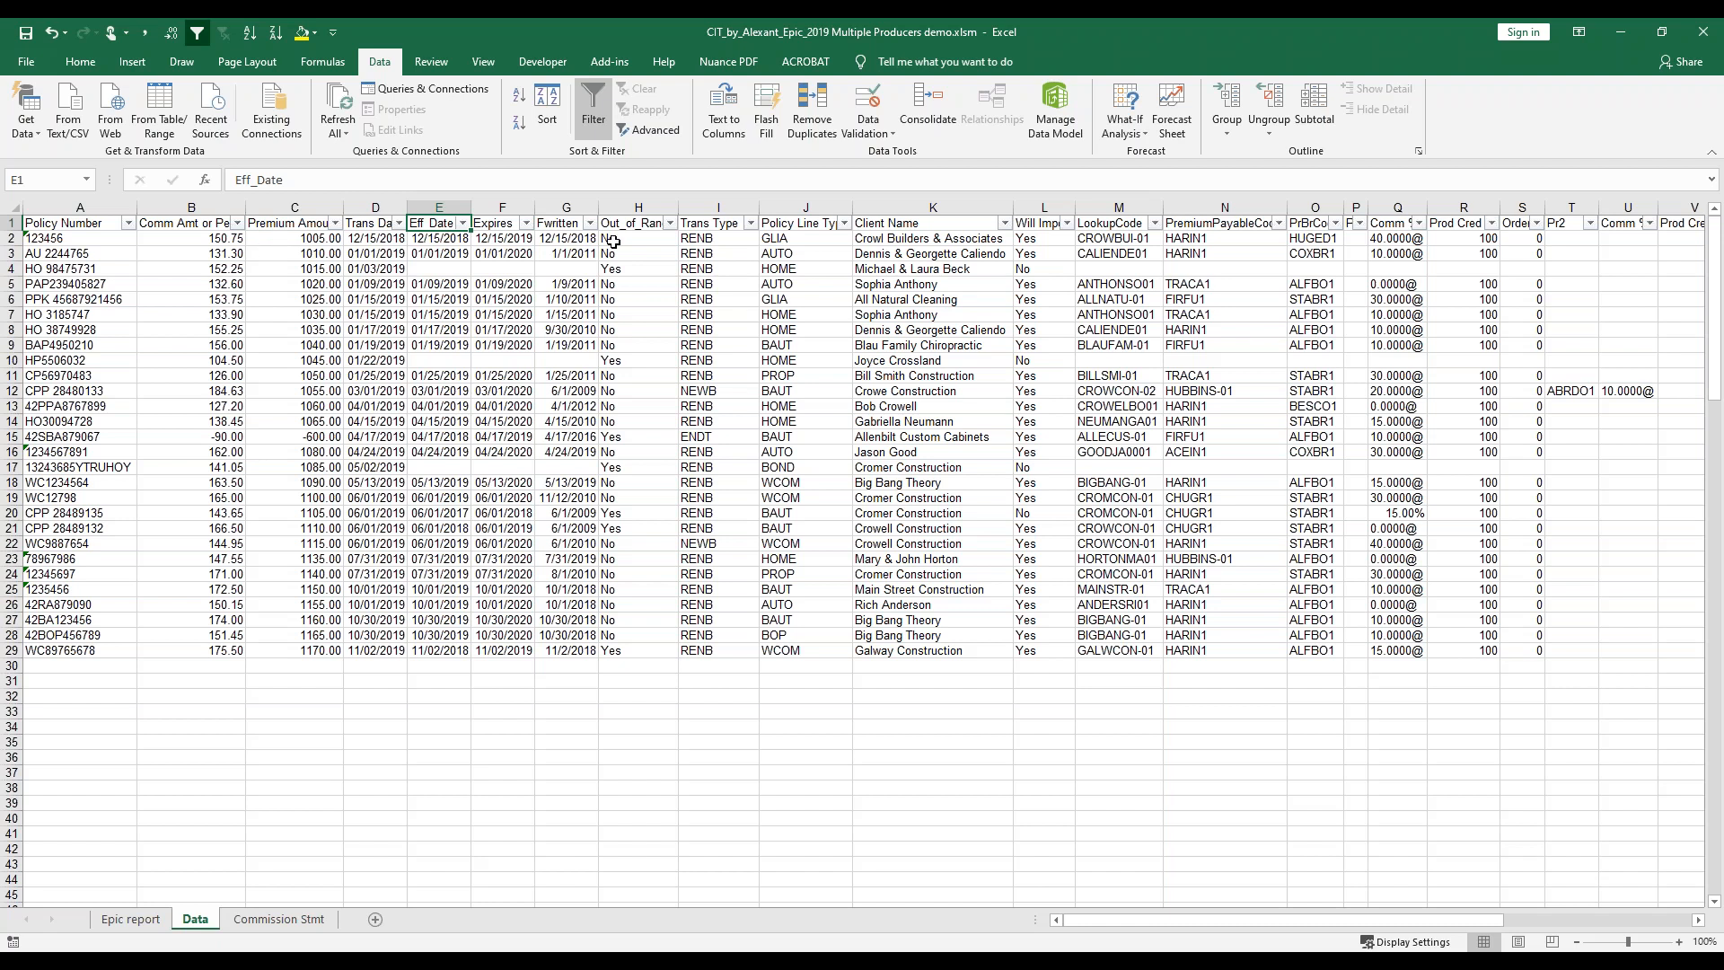
left_click_drag(1075, 208, 1085, 207)
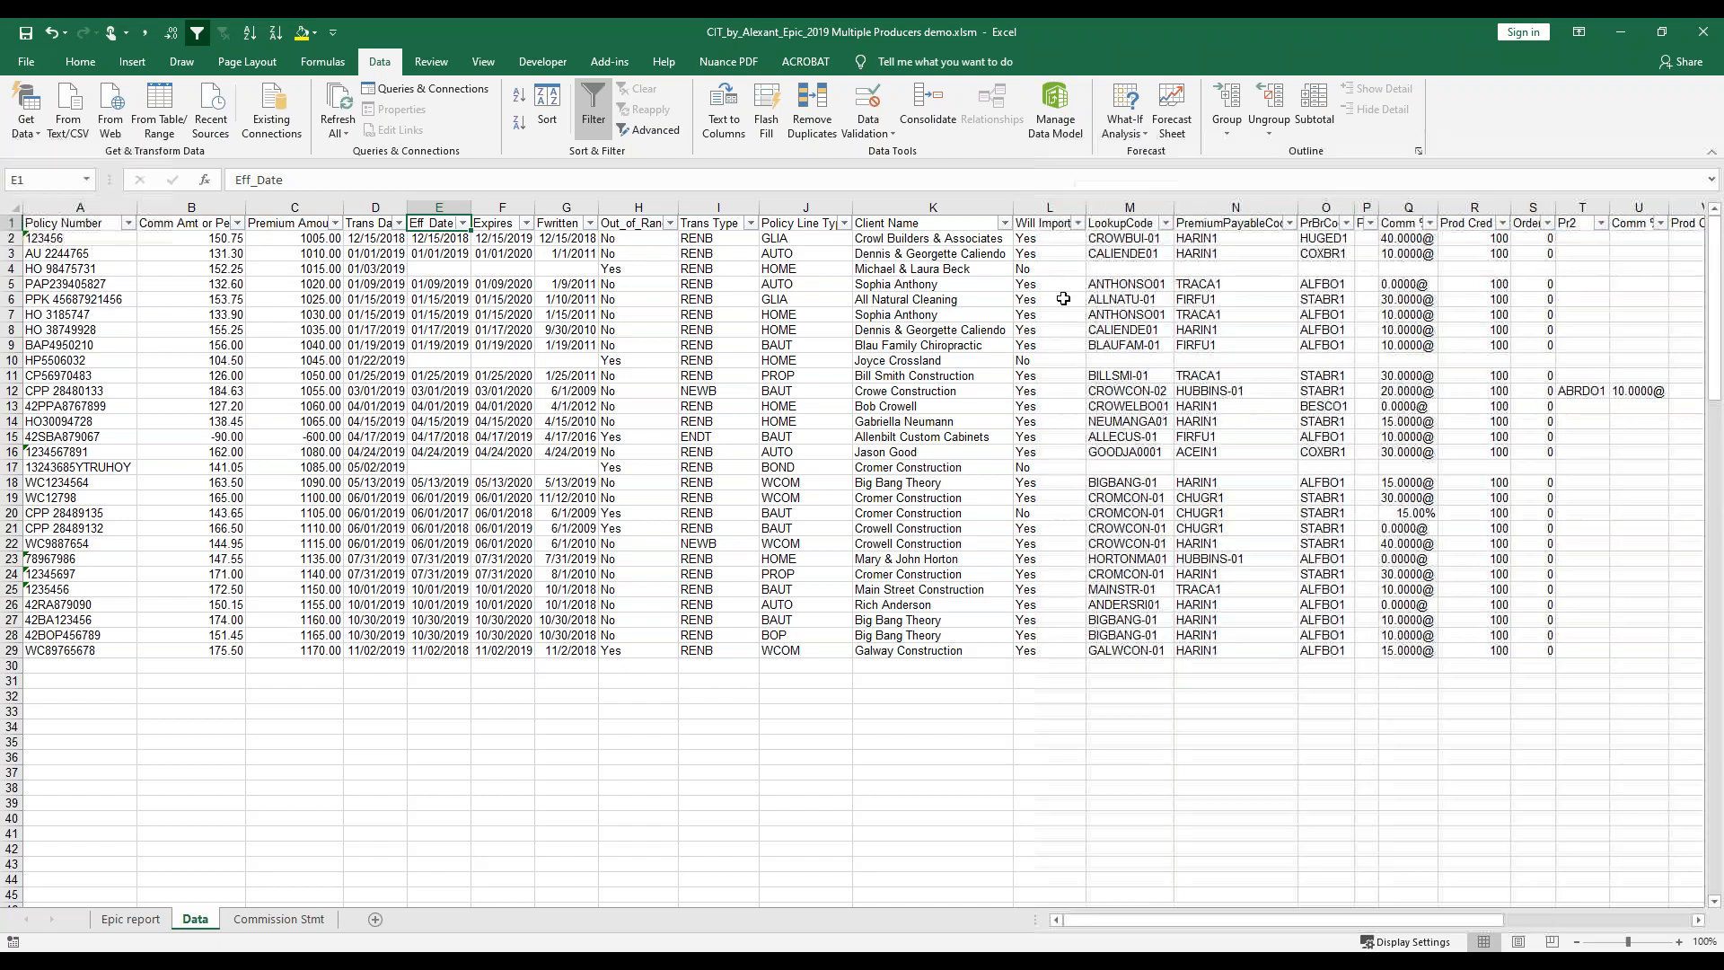
left_click(1077, 224)
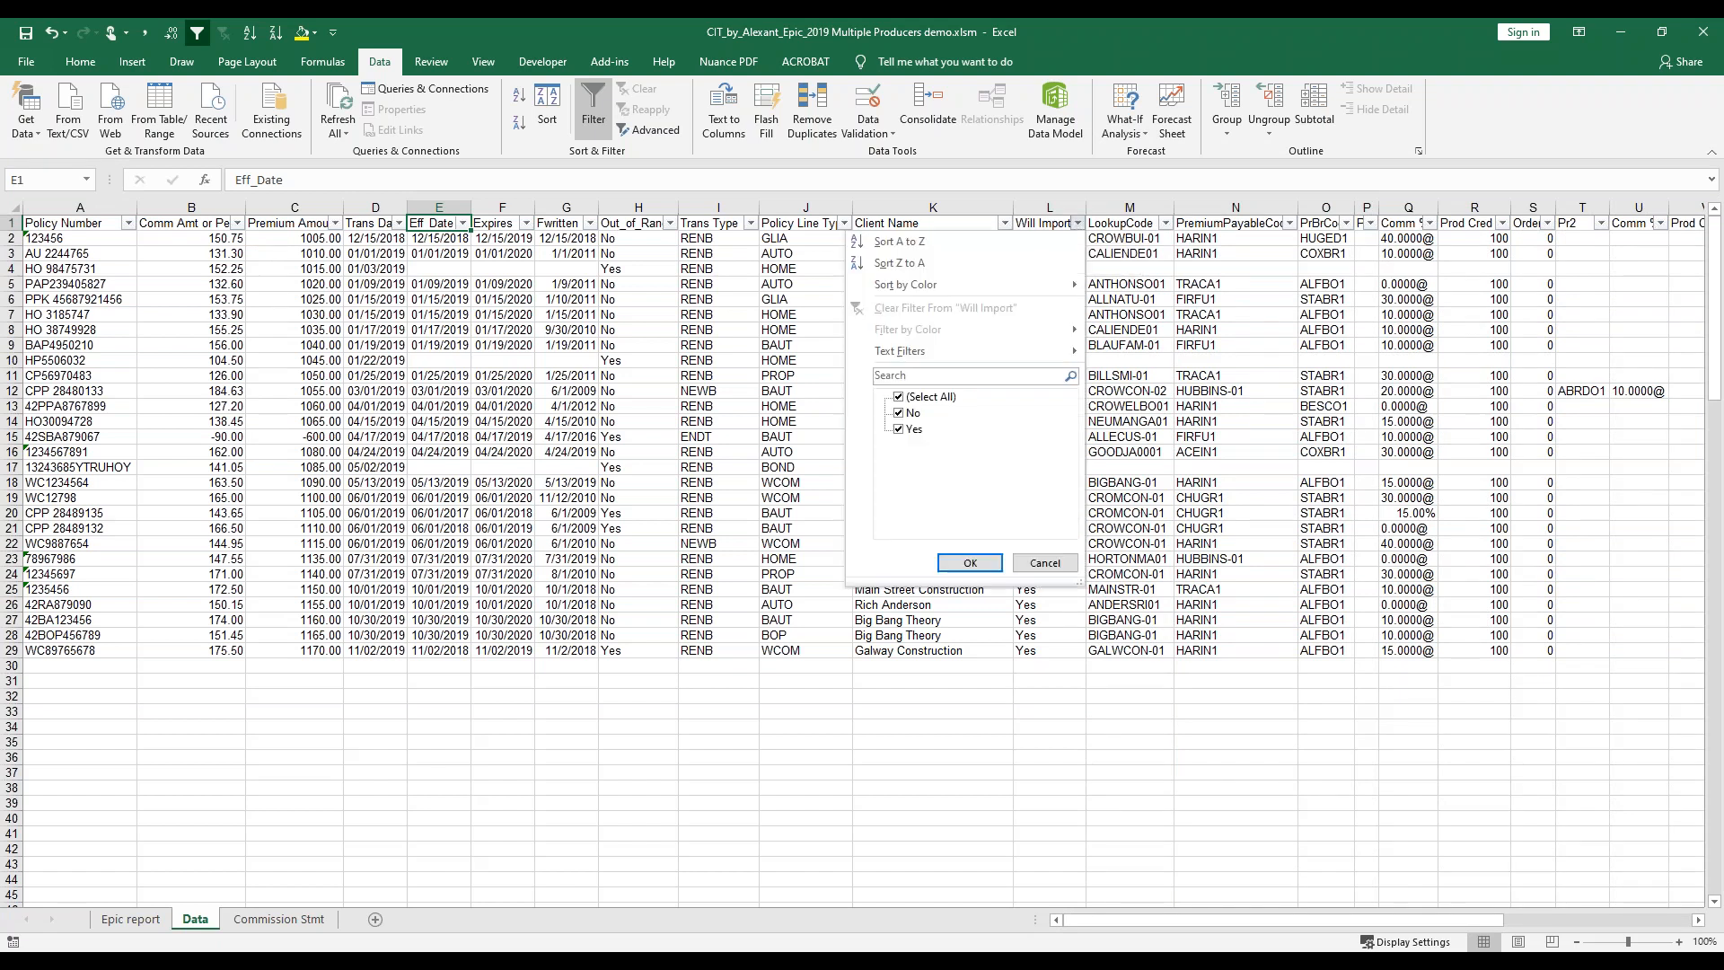
left_click(898, 429)
left_click(970, 563)
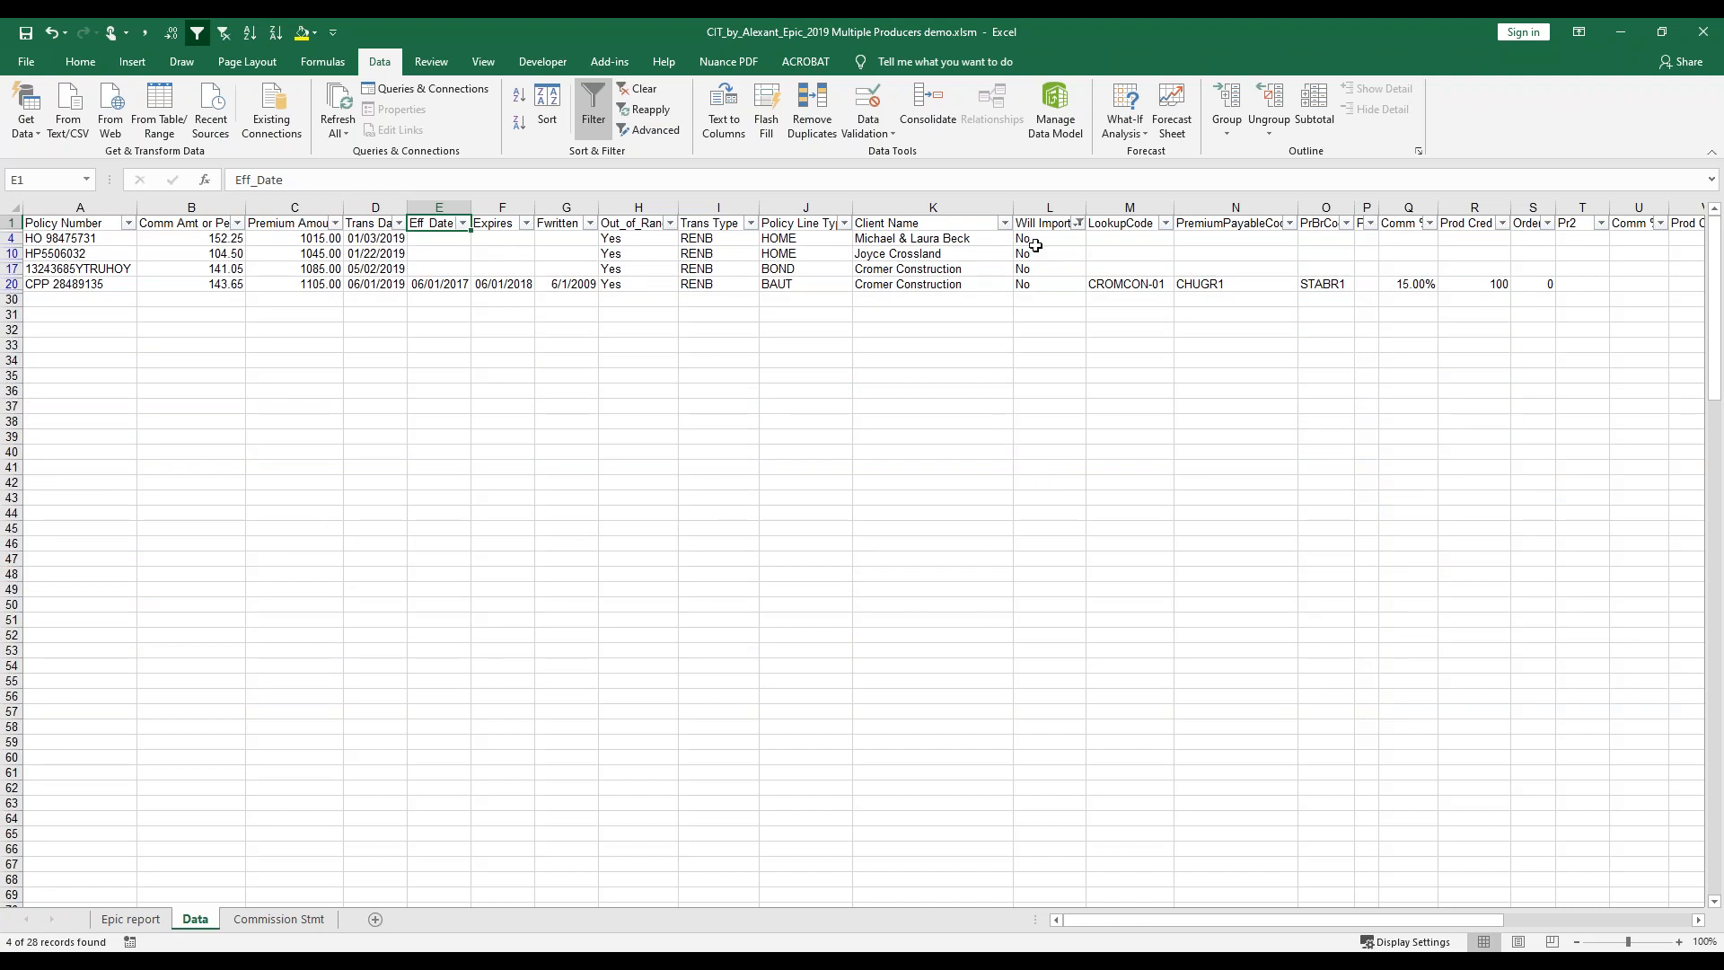
Examine the non-importing rows' effective dates and policy numbers, and compare row 20's transaction date with its effective and expiration dates.
left_click_drag(436, 237, 435, 265)
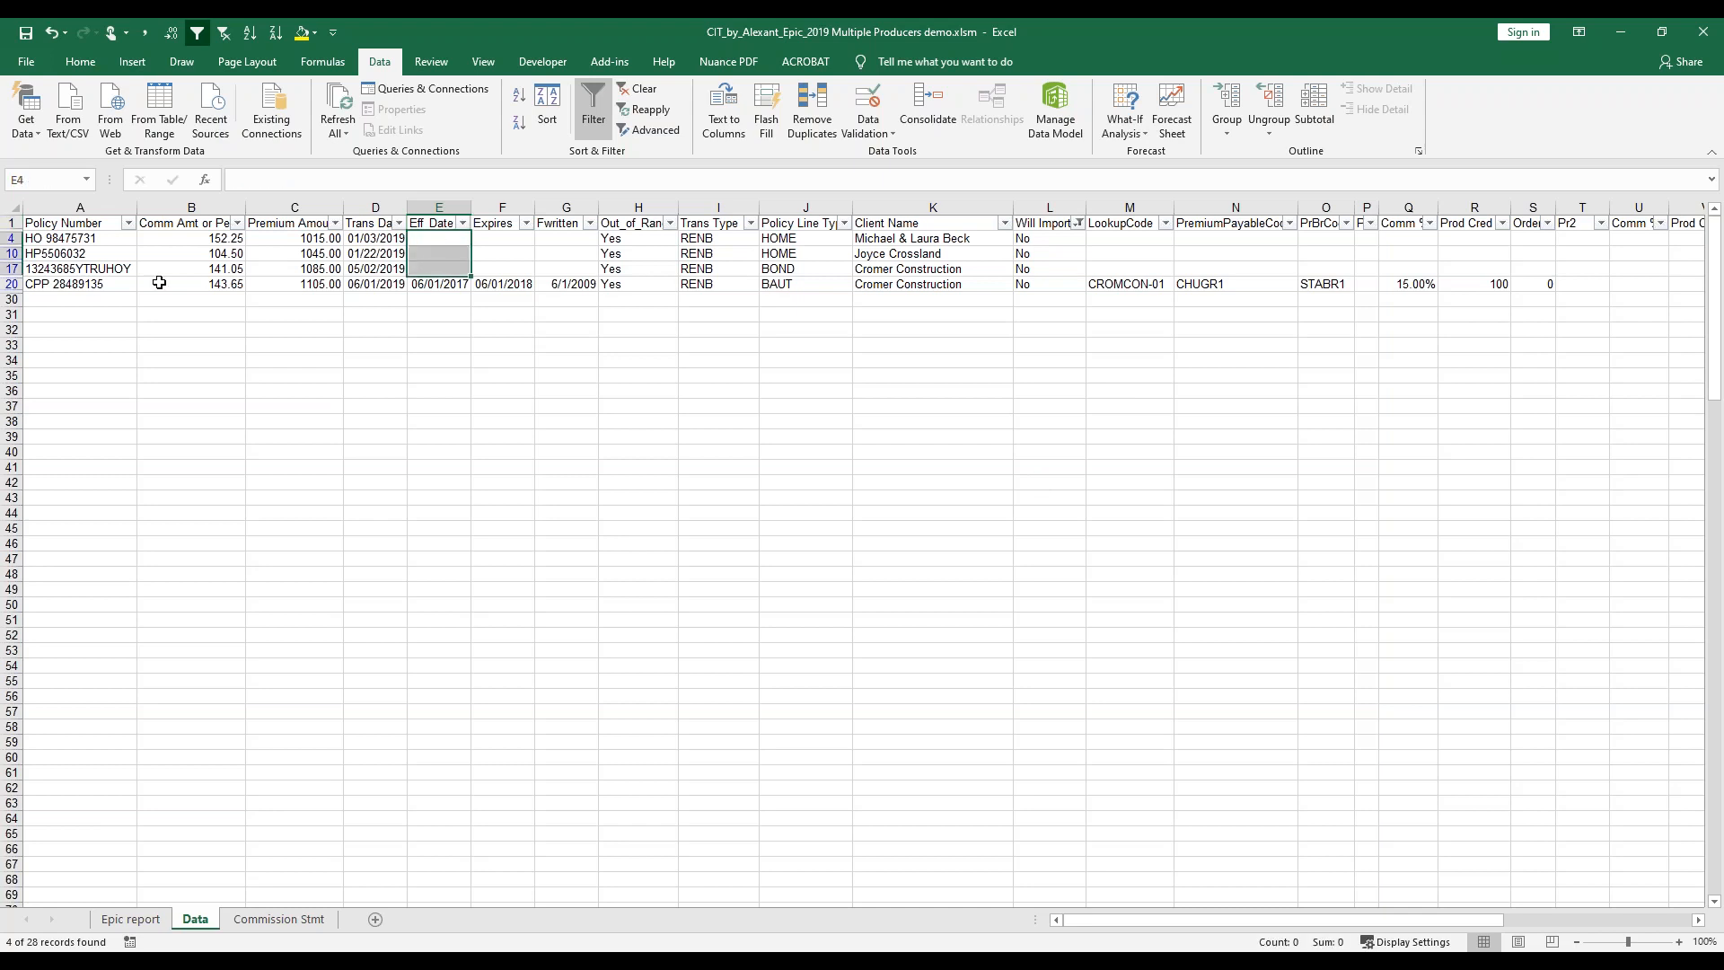
left_click_drag(109, 239, 122, 267)
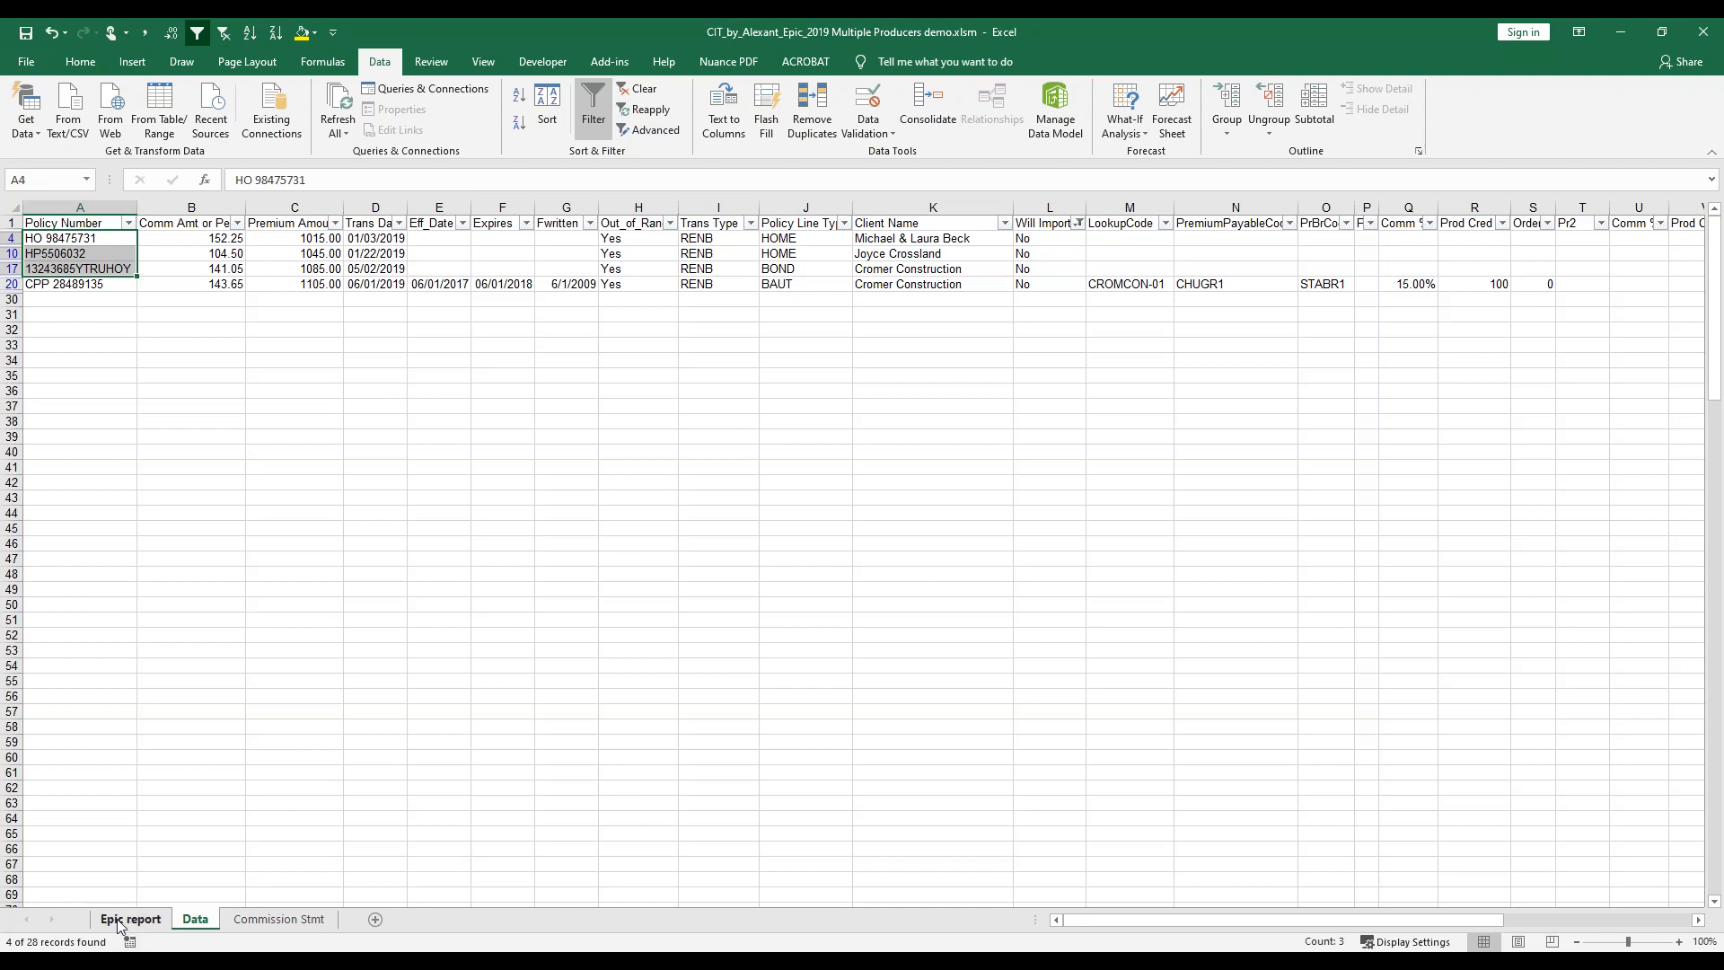
left_click(119, 285)
left_click(438, 285)
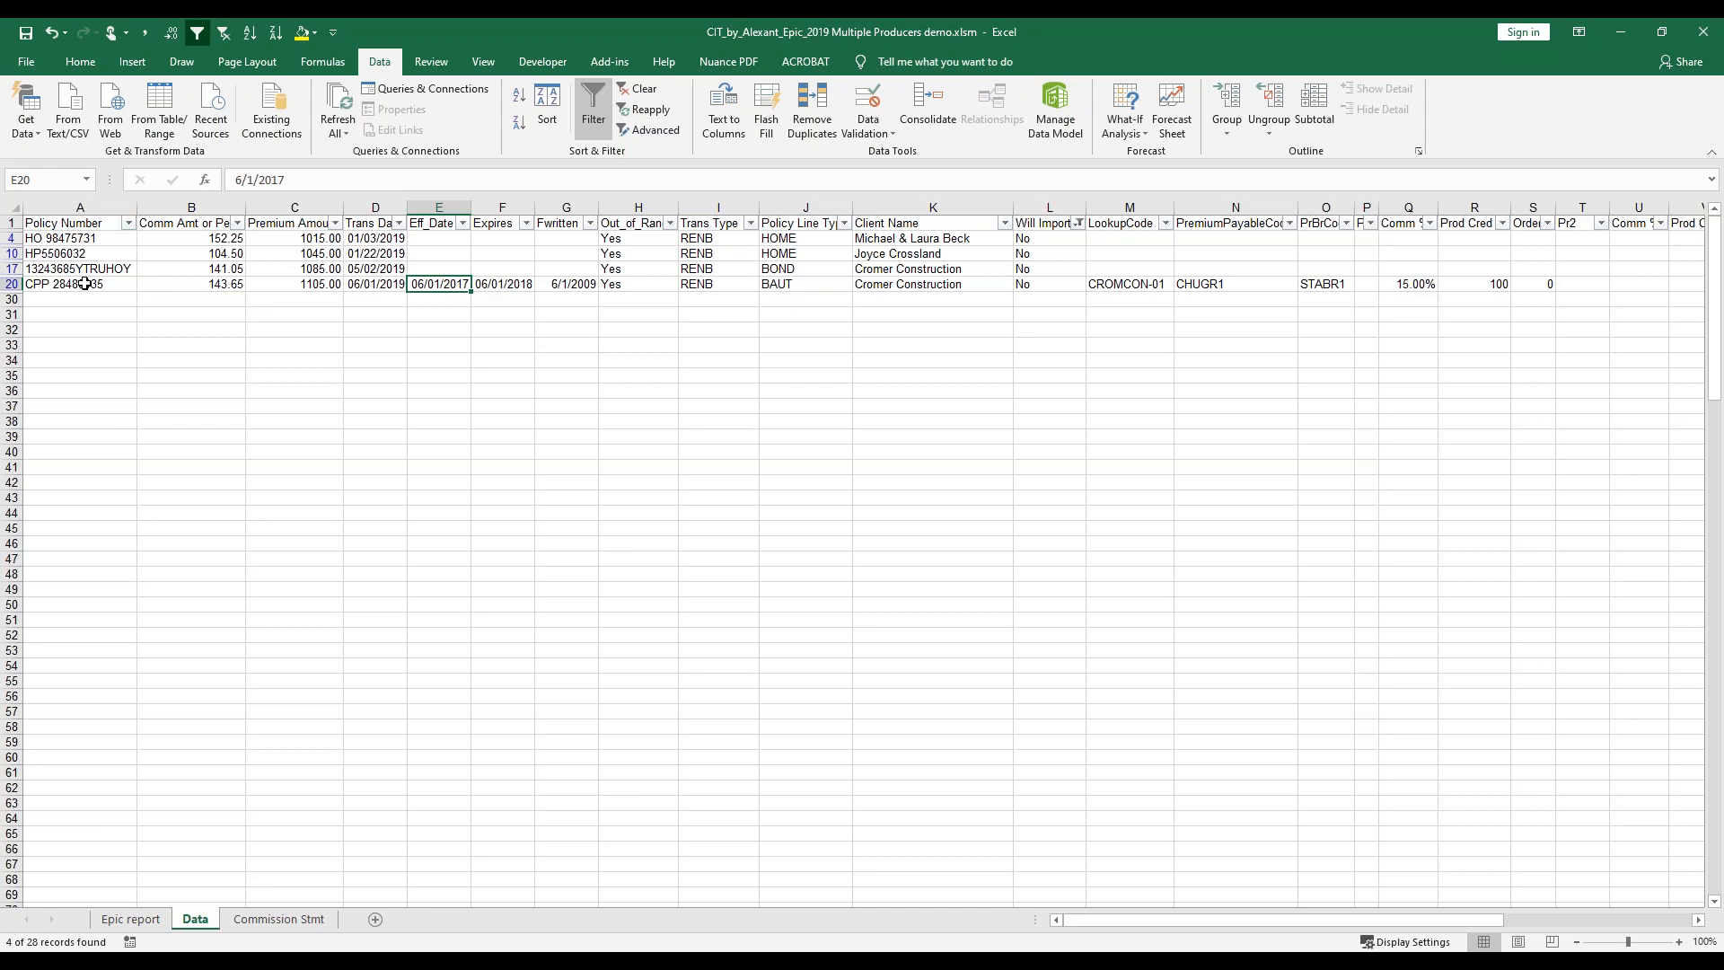
left_click(364, 283)
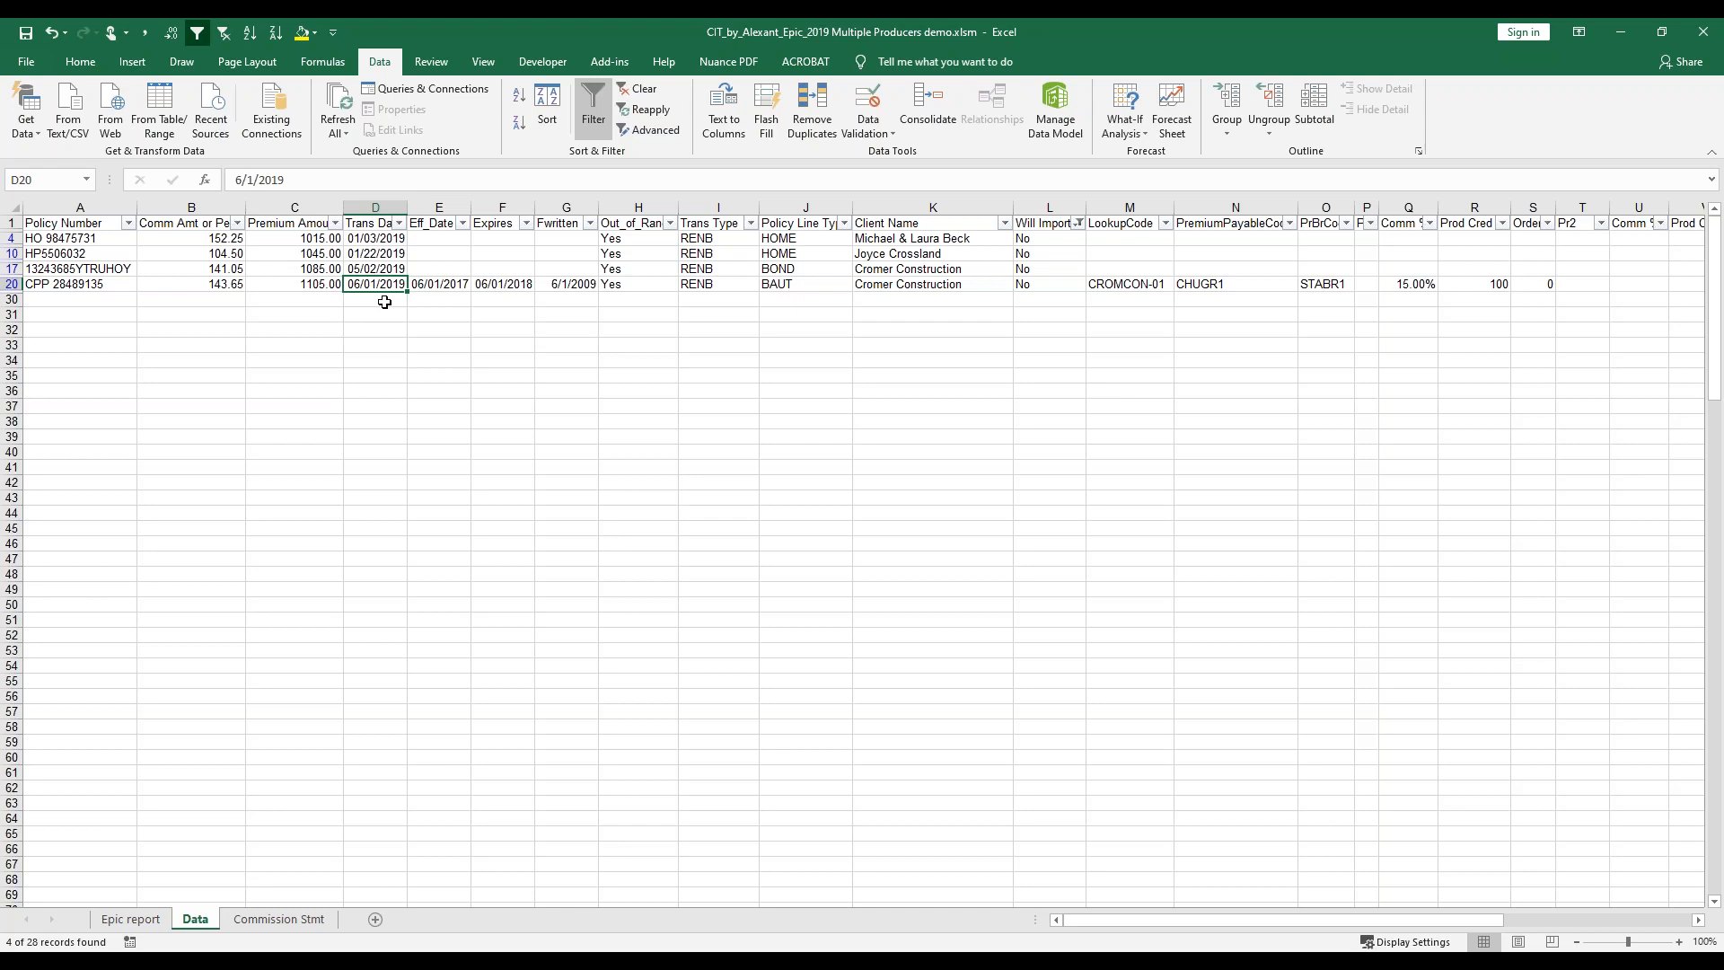
left_click(501, 286)
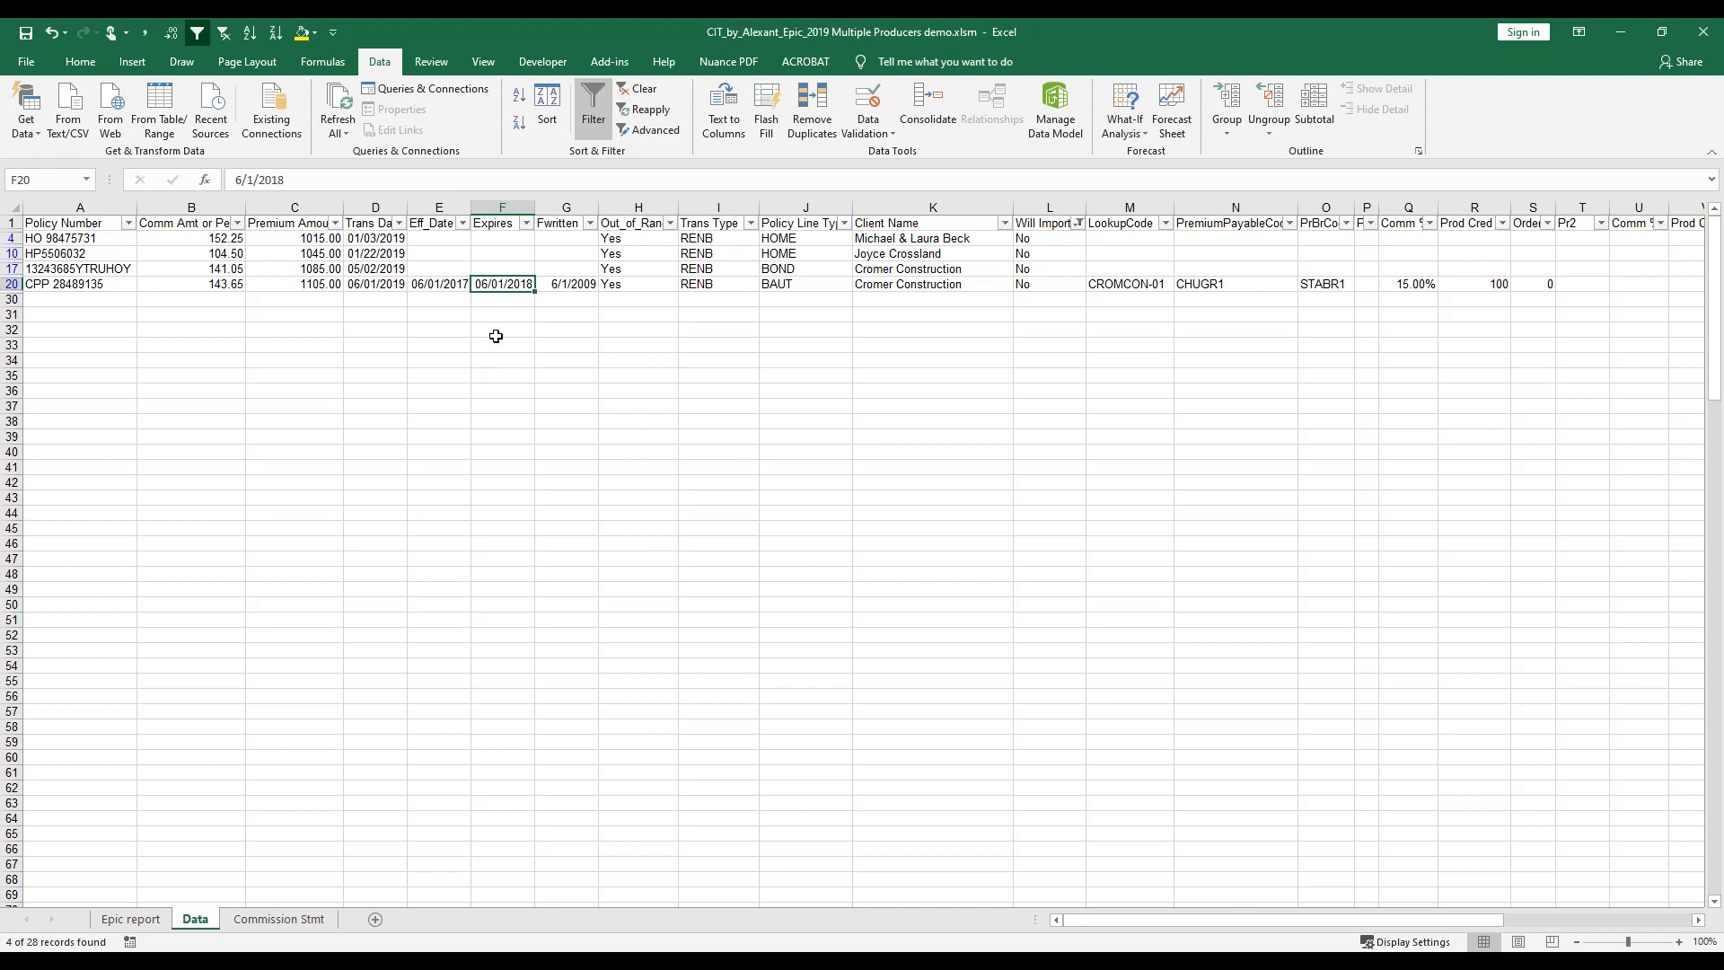
left_click(377, 283)
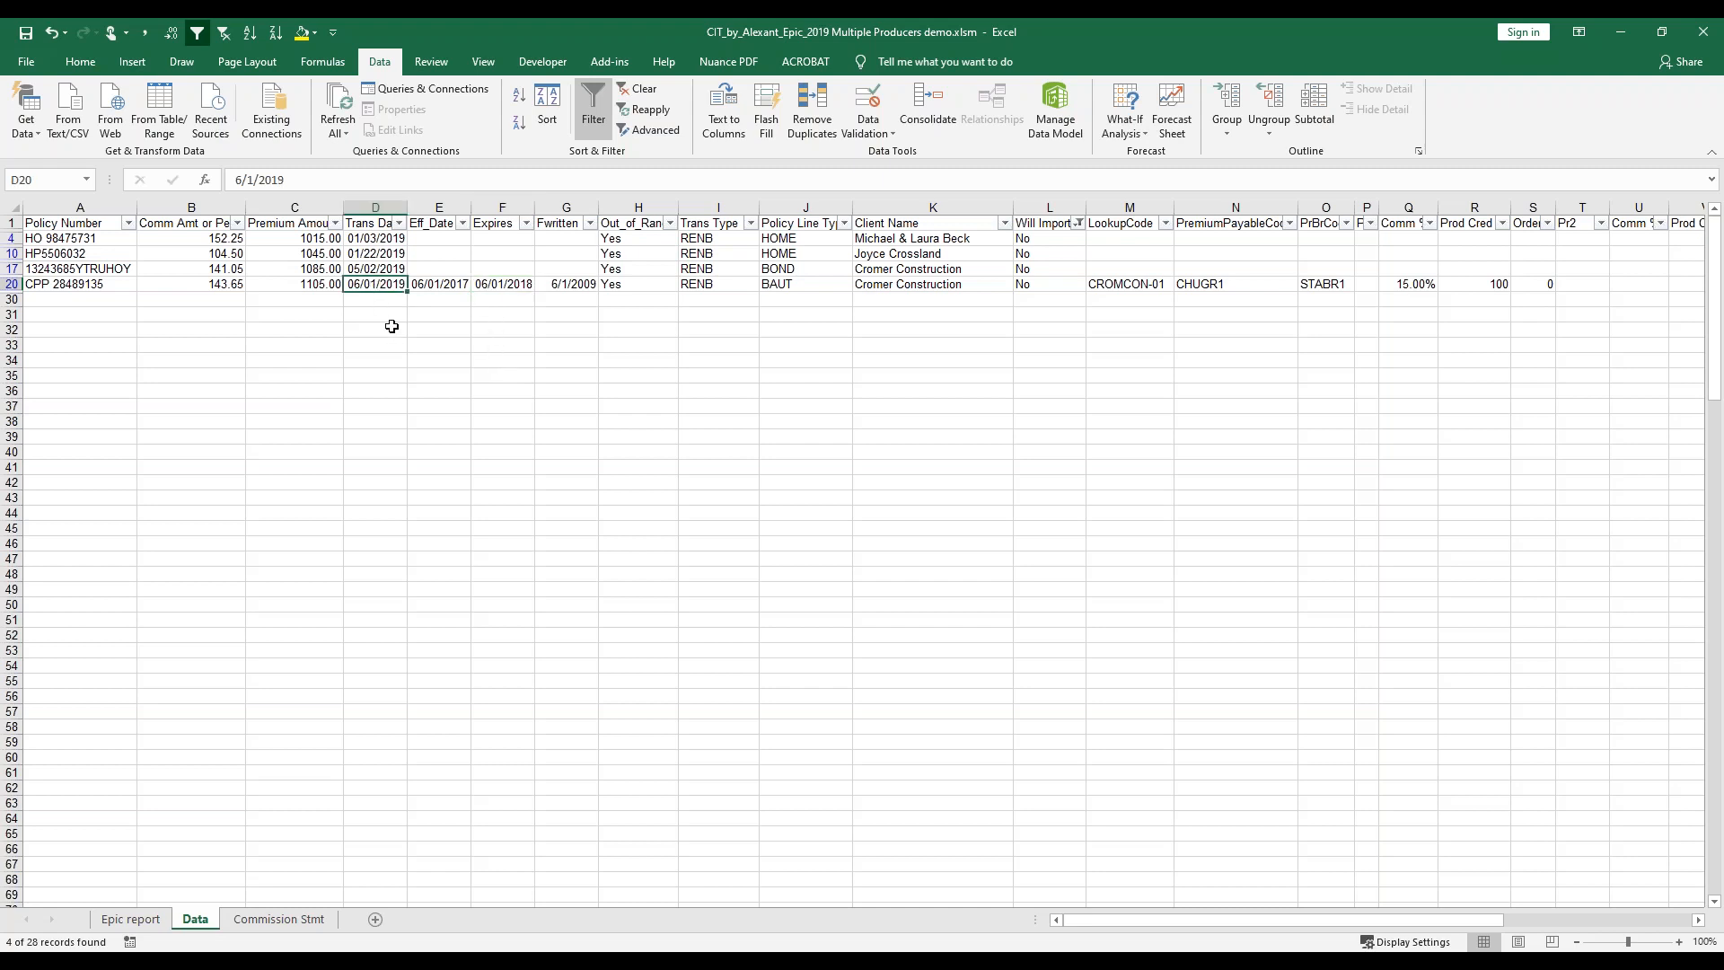
left_click_drag(448, 284, 496, 285)
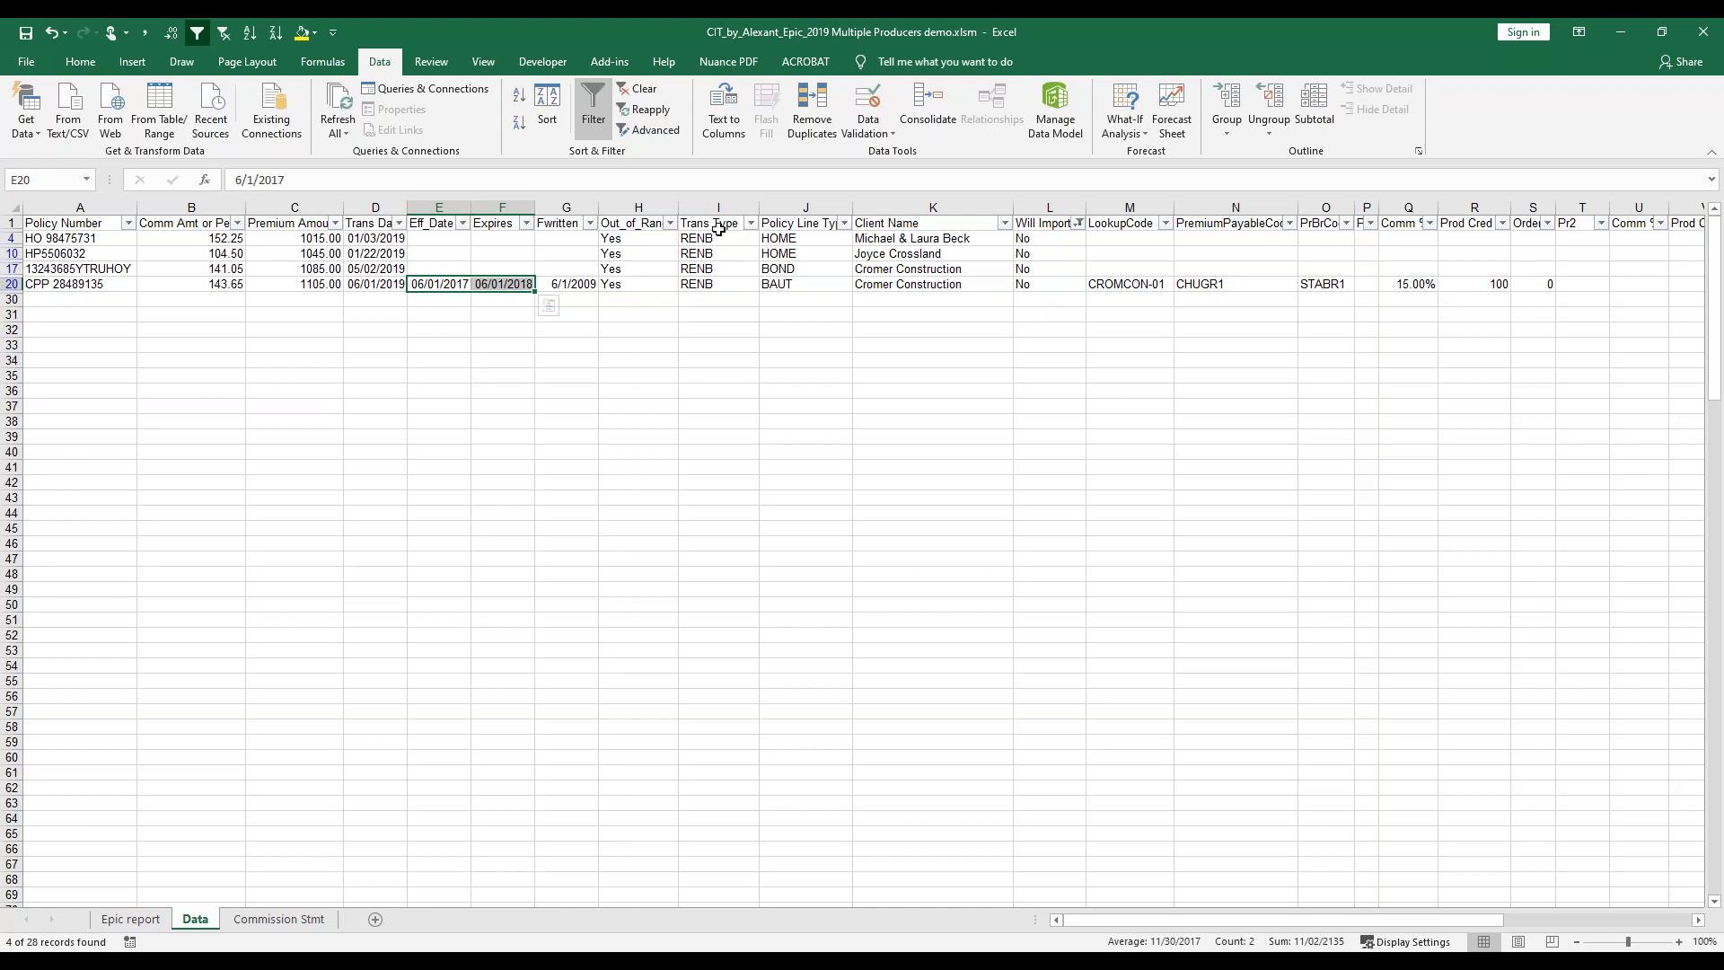
Clear the current filter and filter the Will Import column to show only Yes rows.
left_click(637, 88)
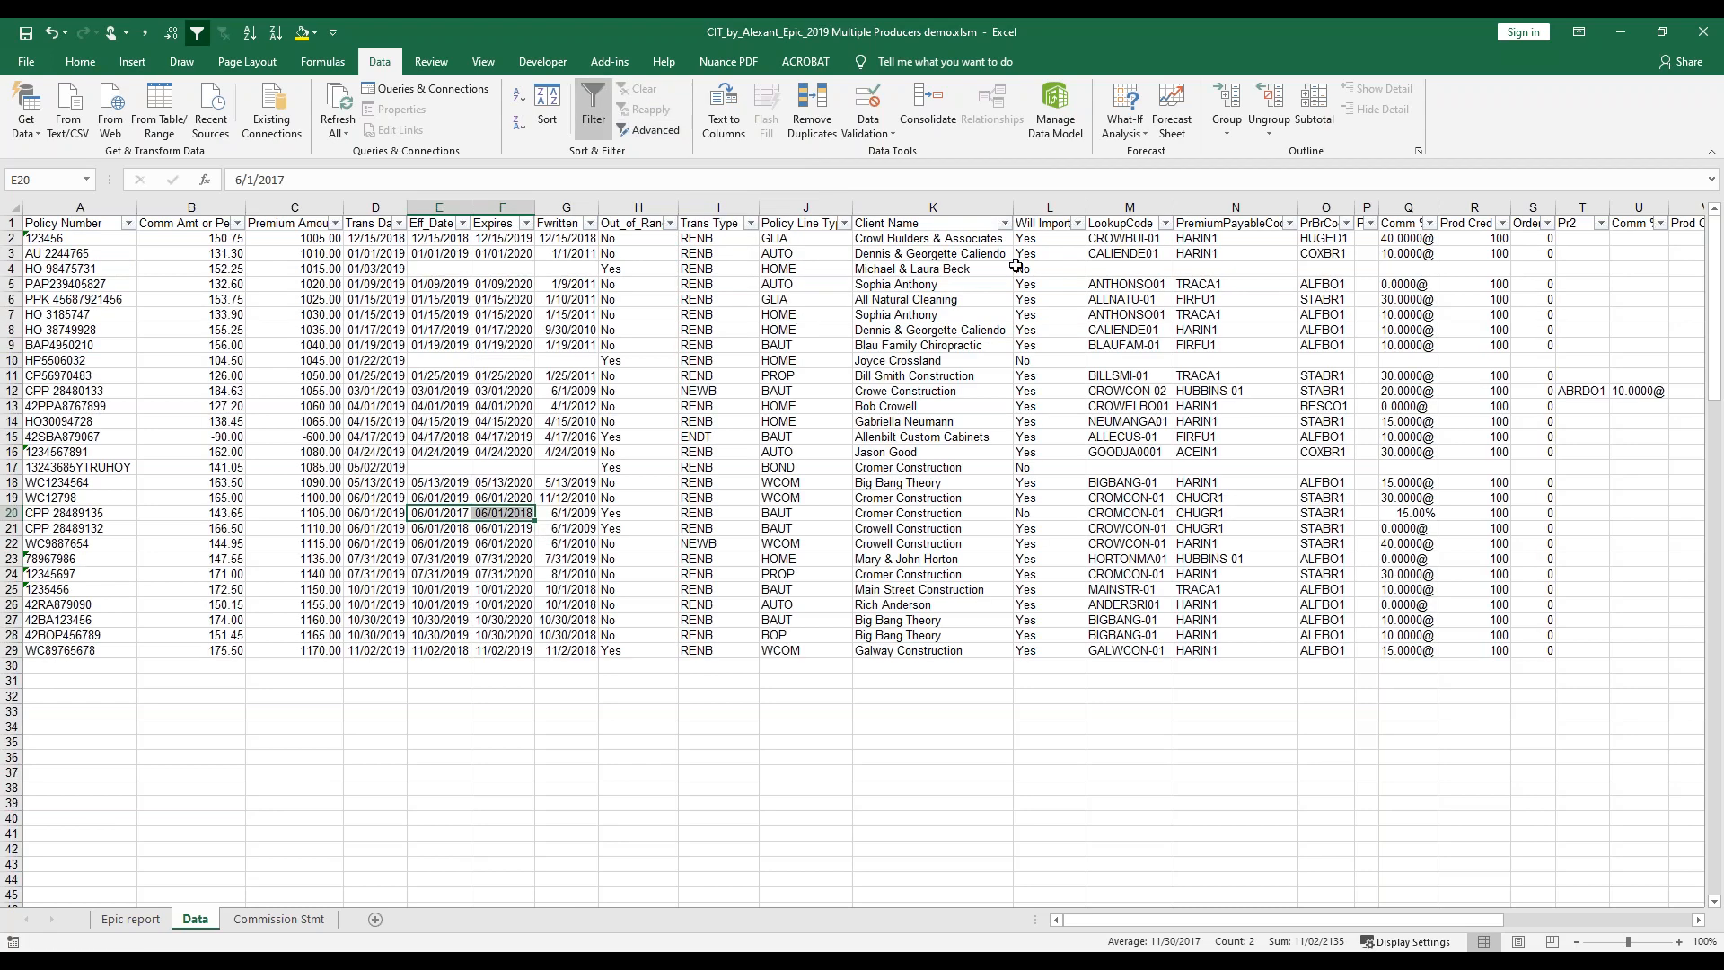
left_click(1077, 226)
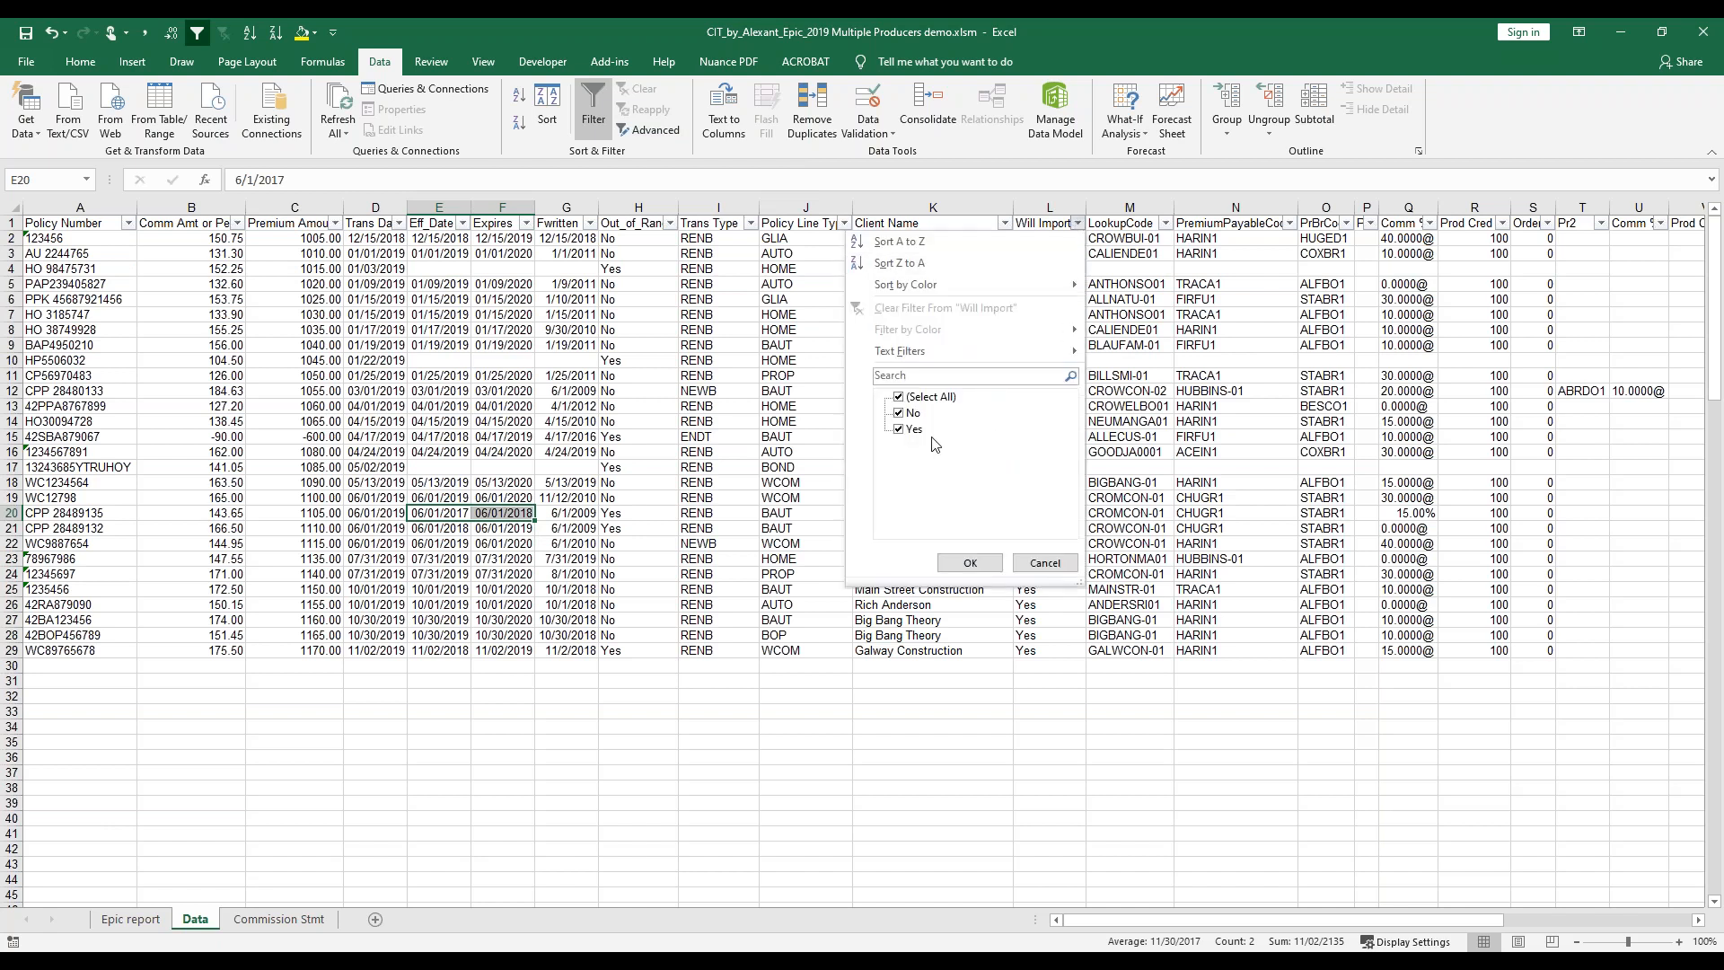
left_click(898, 414)
left_click(969, 562)
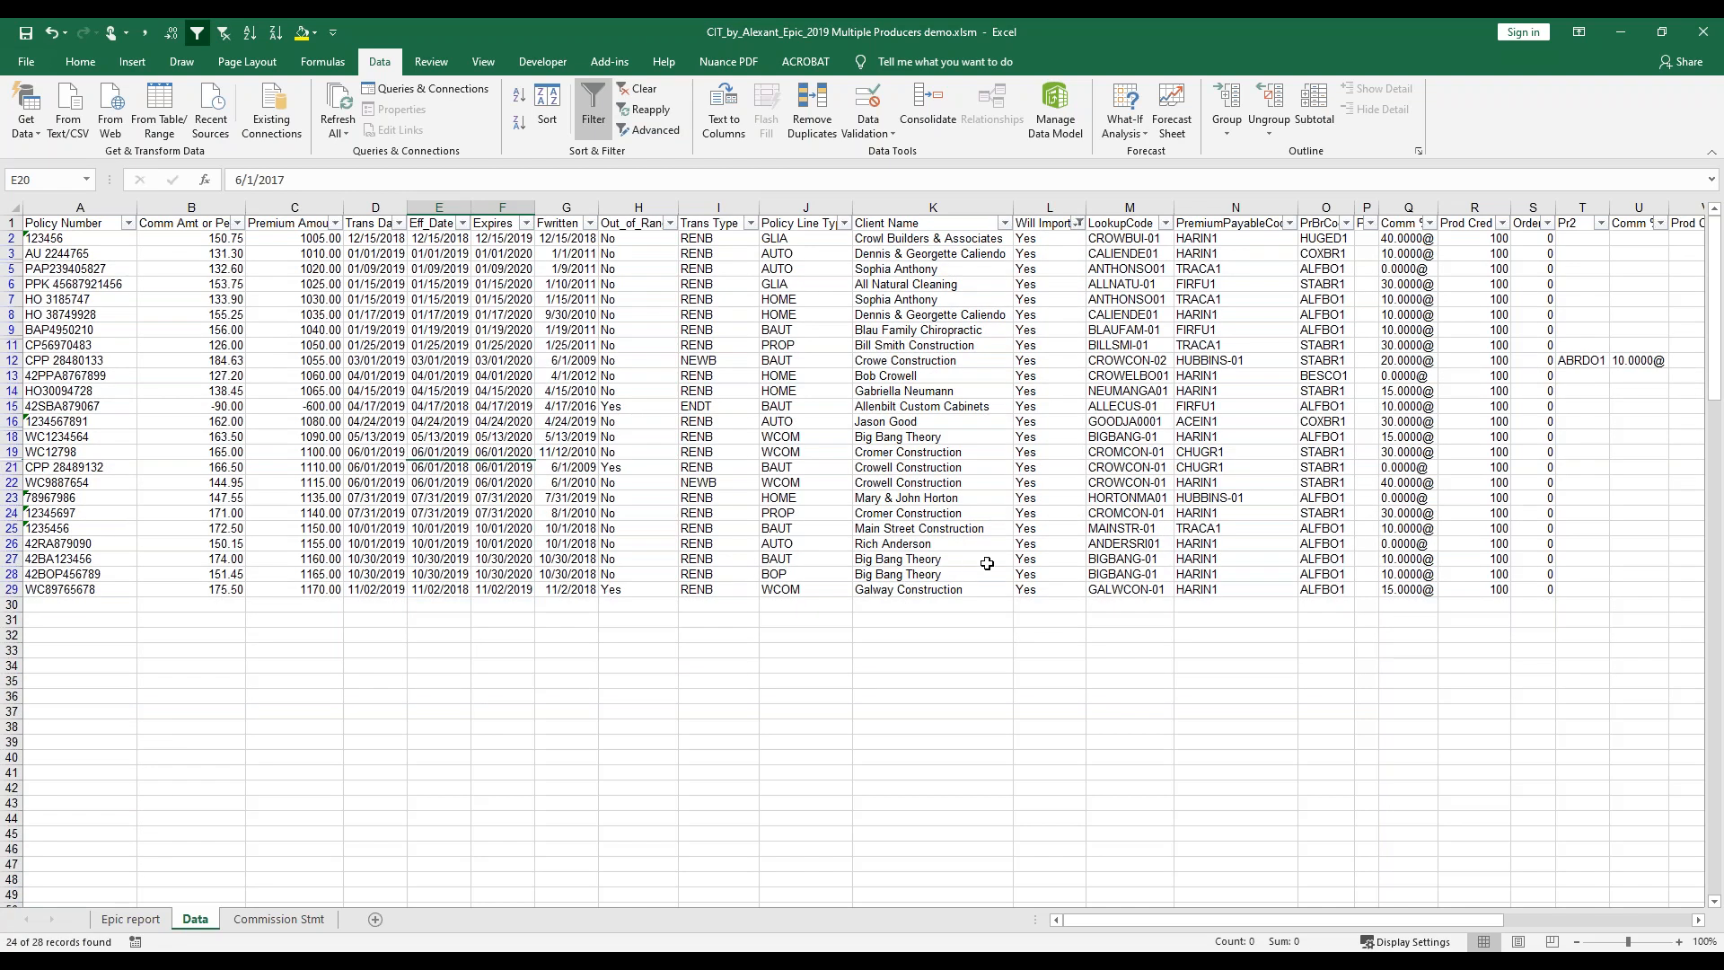
Examine the PrBrCode, Comm %, Pr2, Pr3 and Pr4 columns for the producer codes and commission percentages of the importing rows.
left_click_drag(1231, 915, 1320, 907)
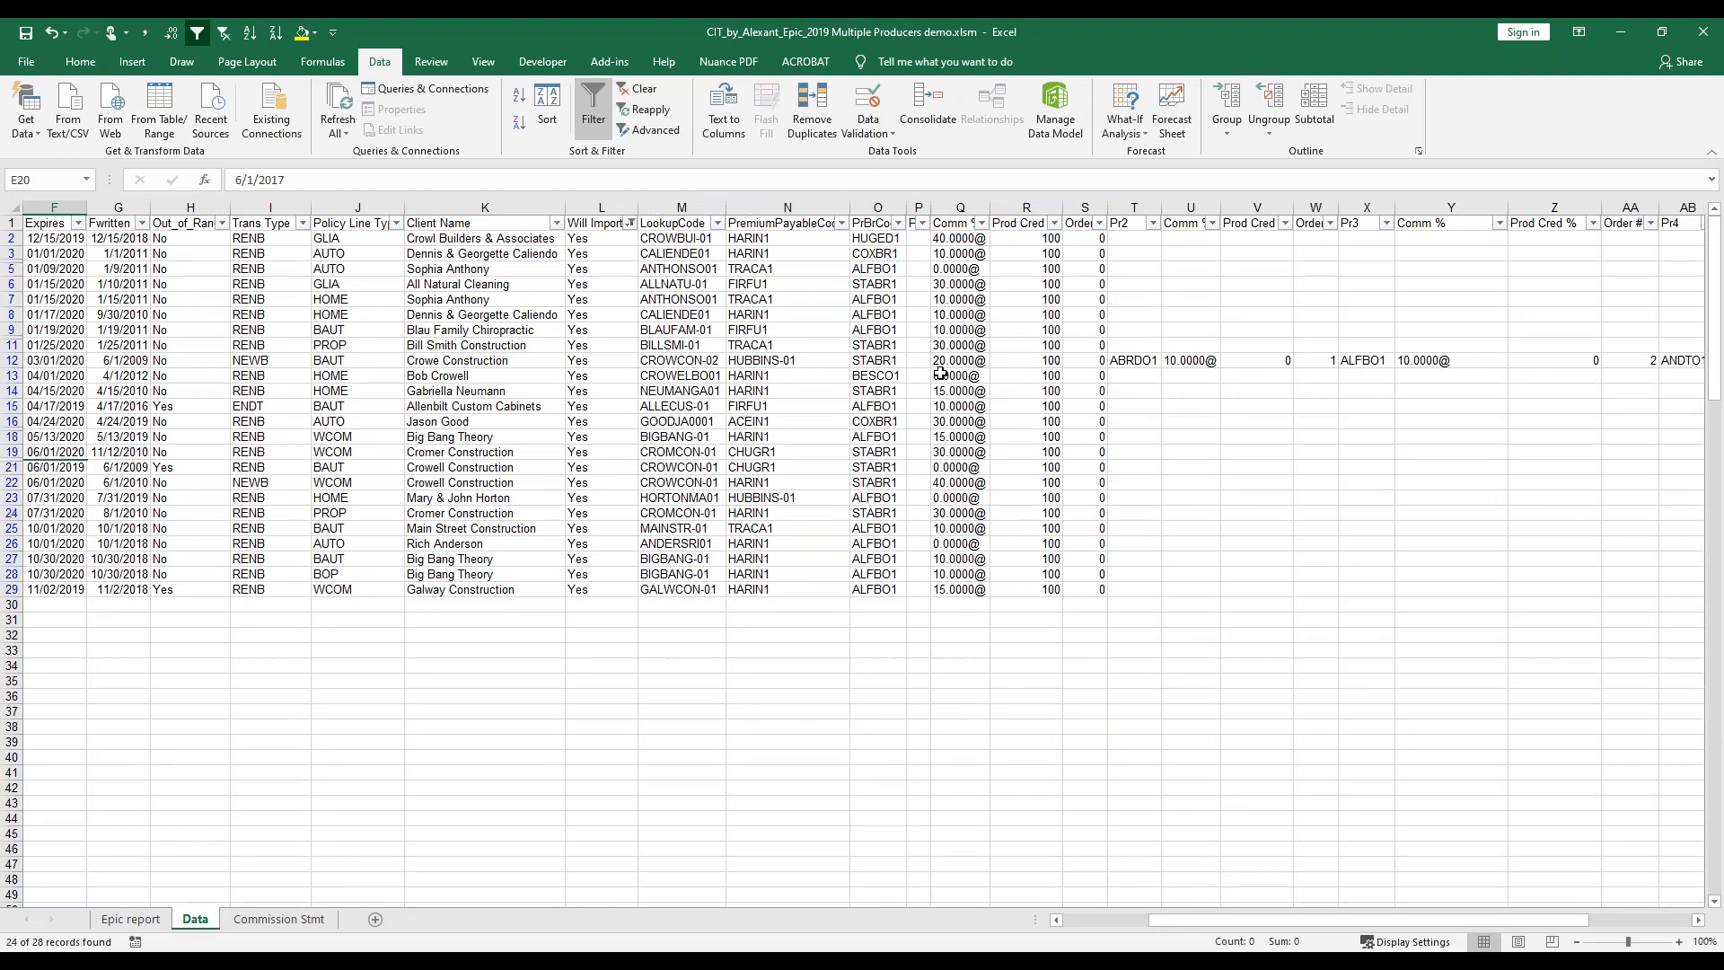
left_click(878, 205)
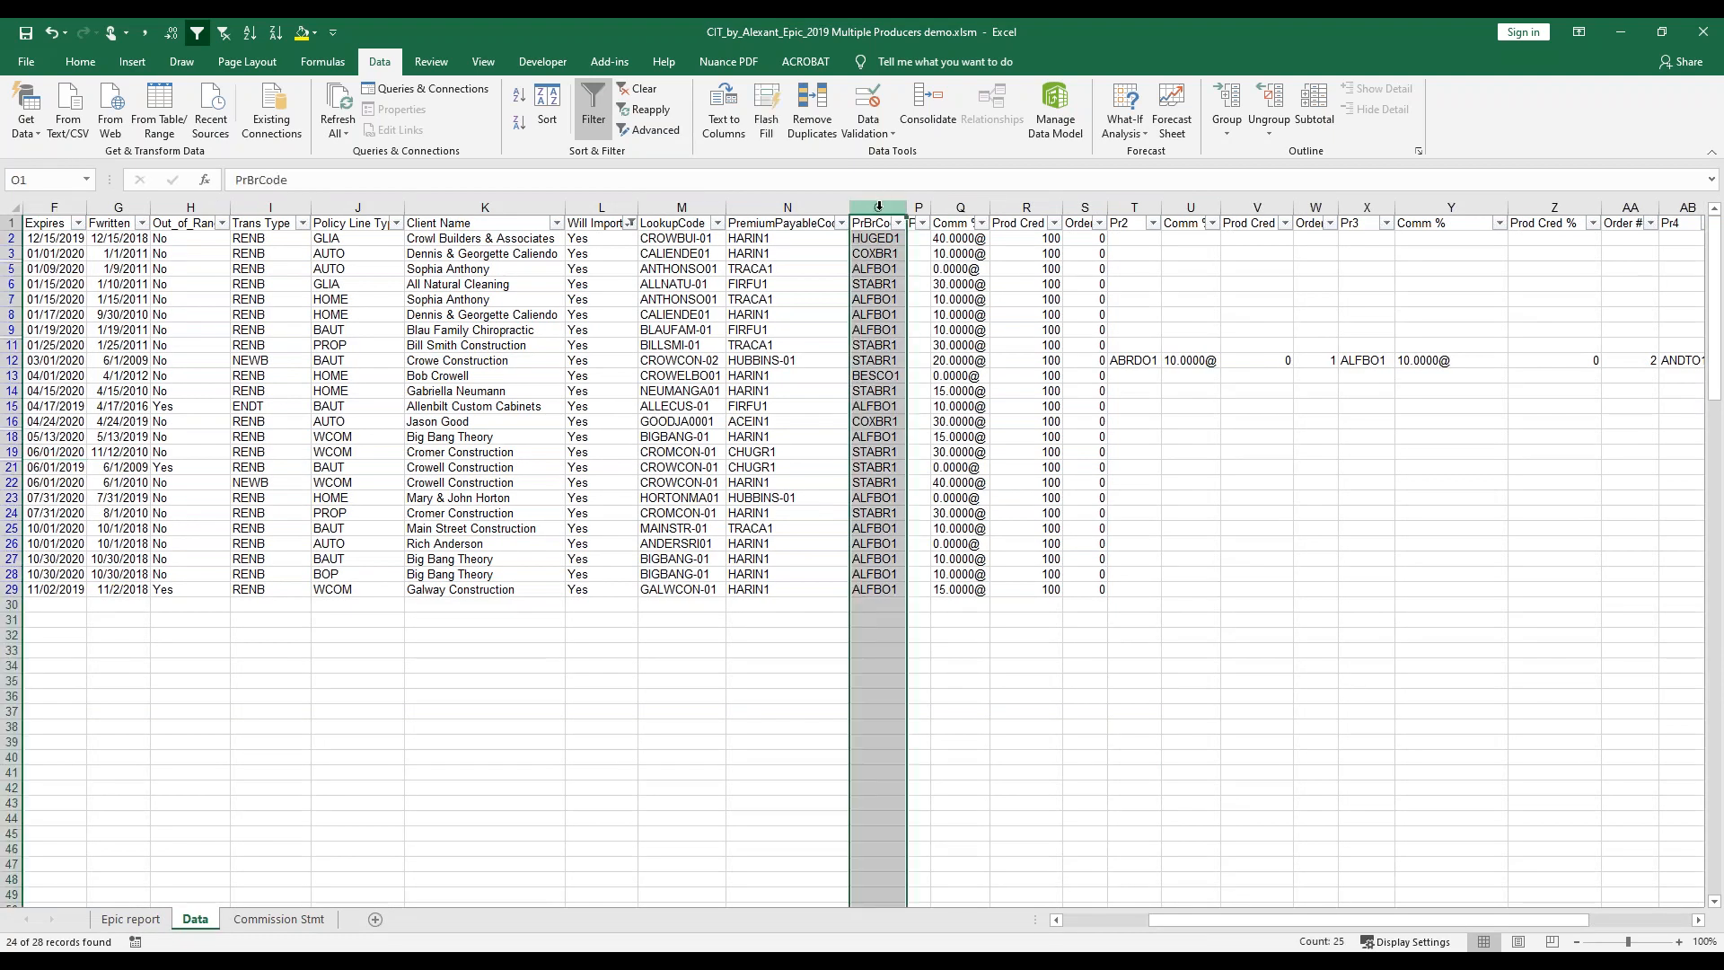
left_click(953, 207)
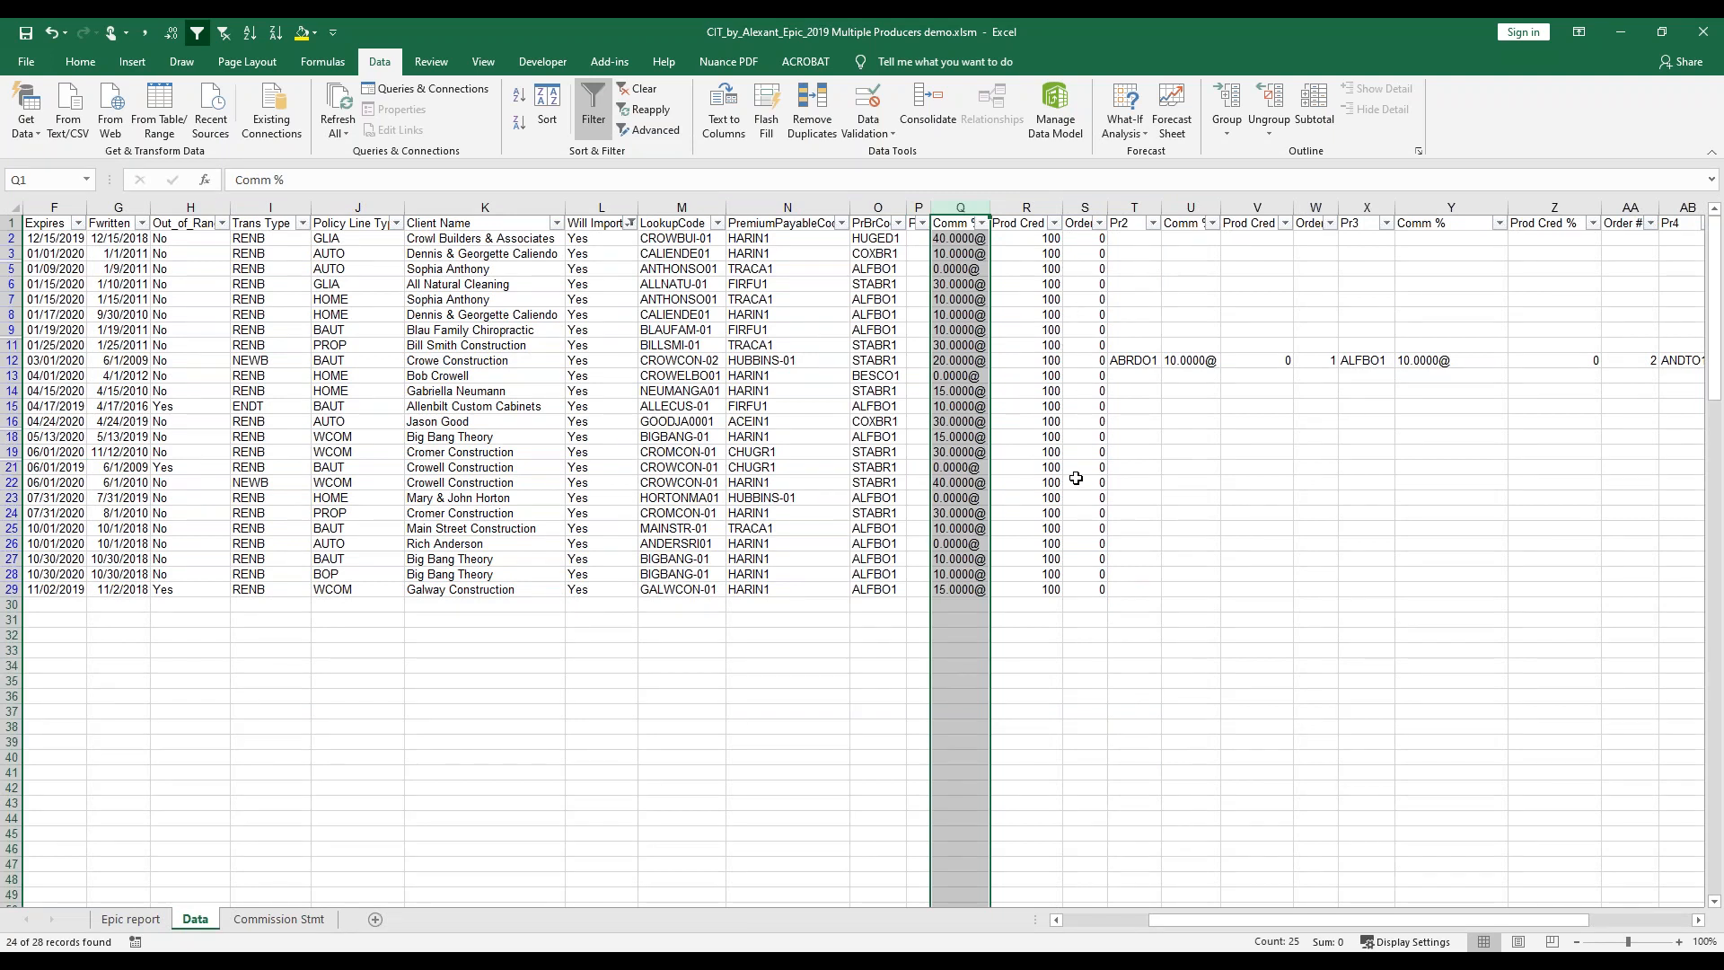
left_click(1129, 204)
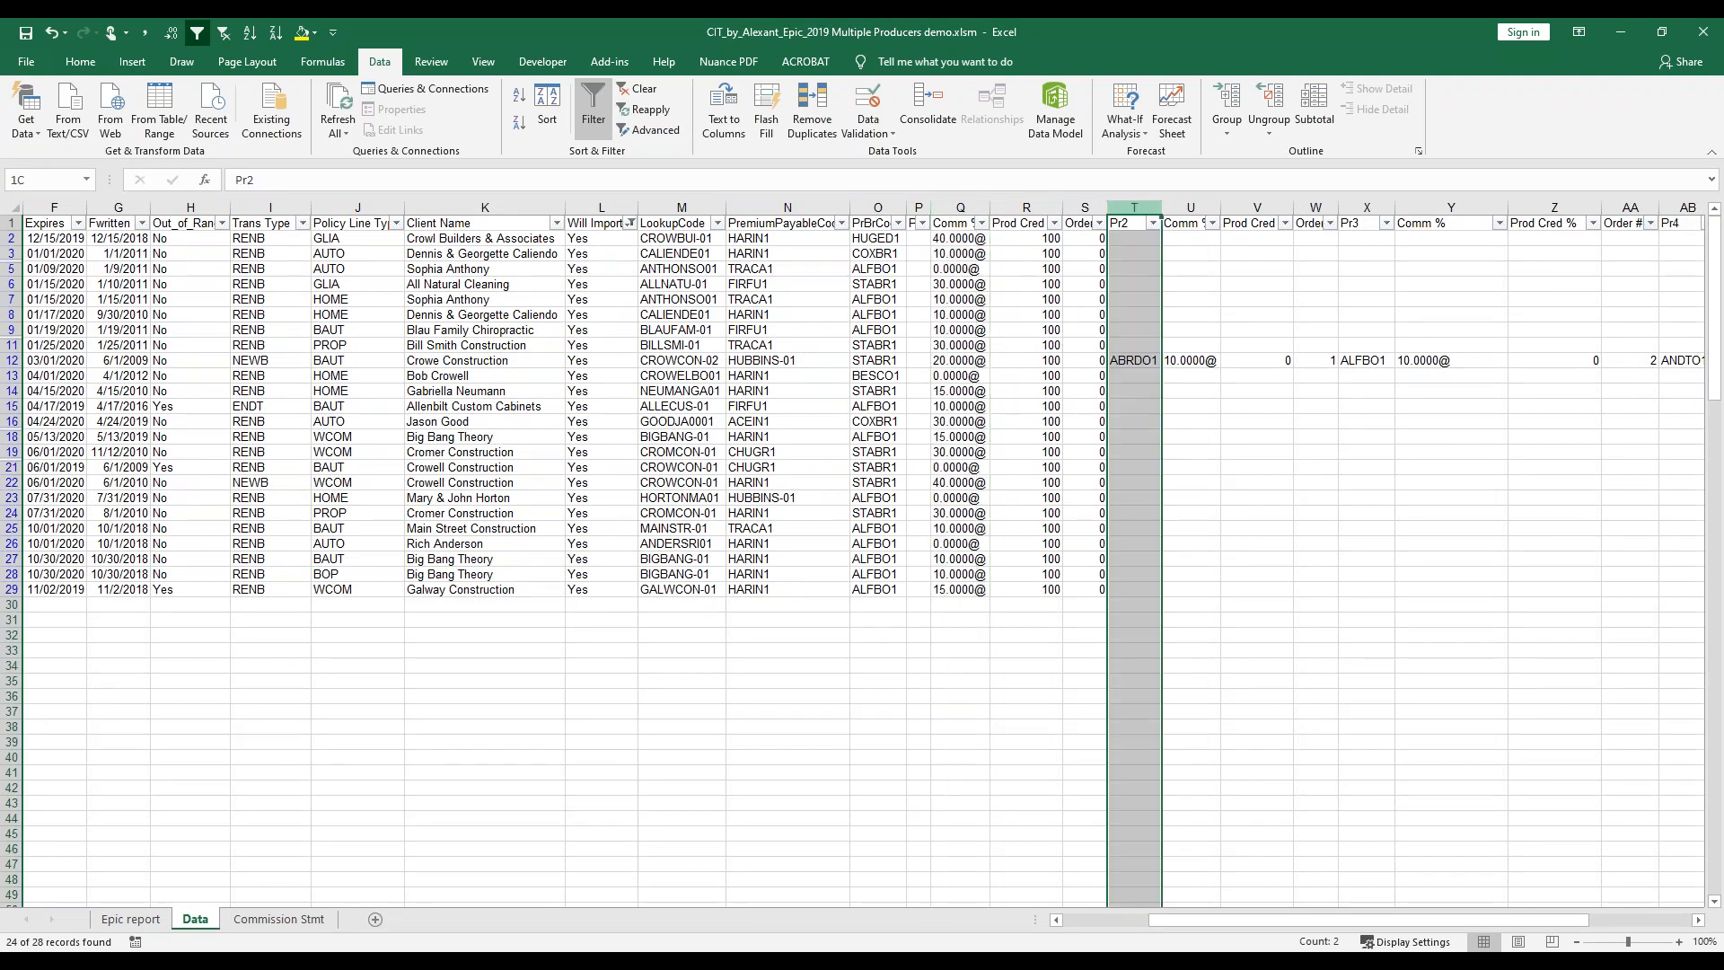
left_click(1366, 207)
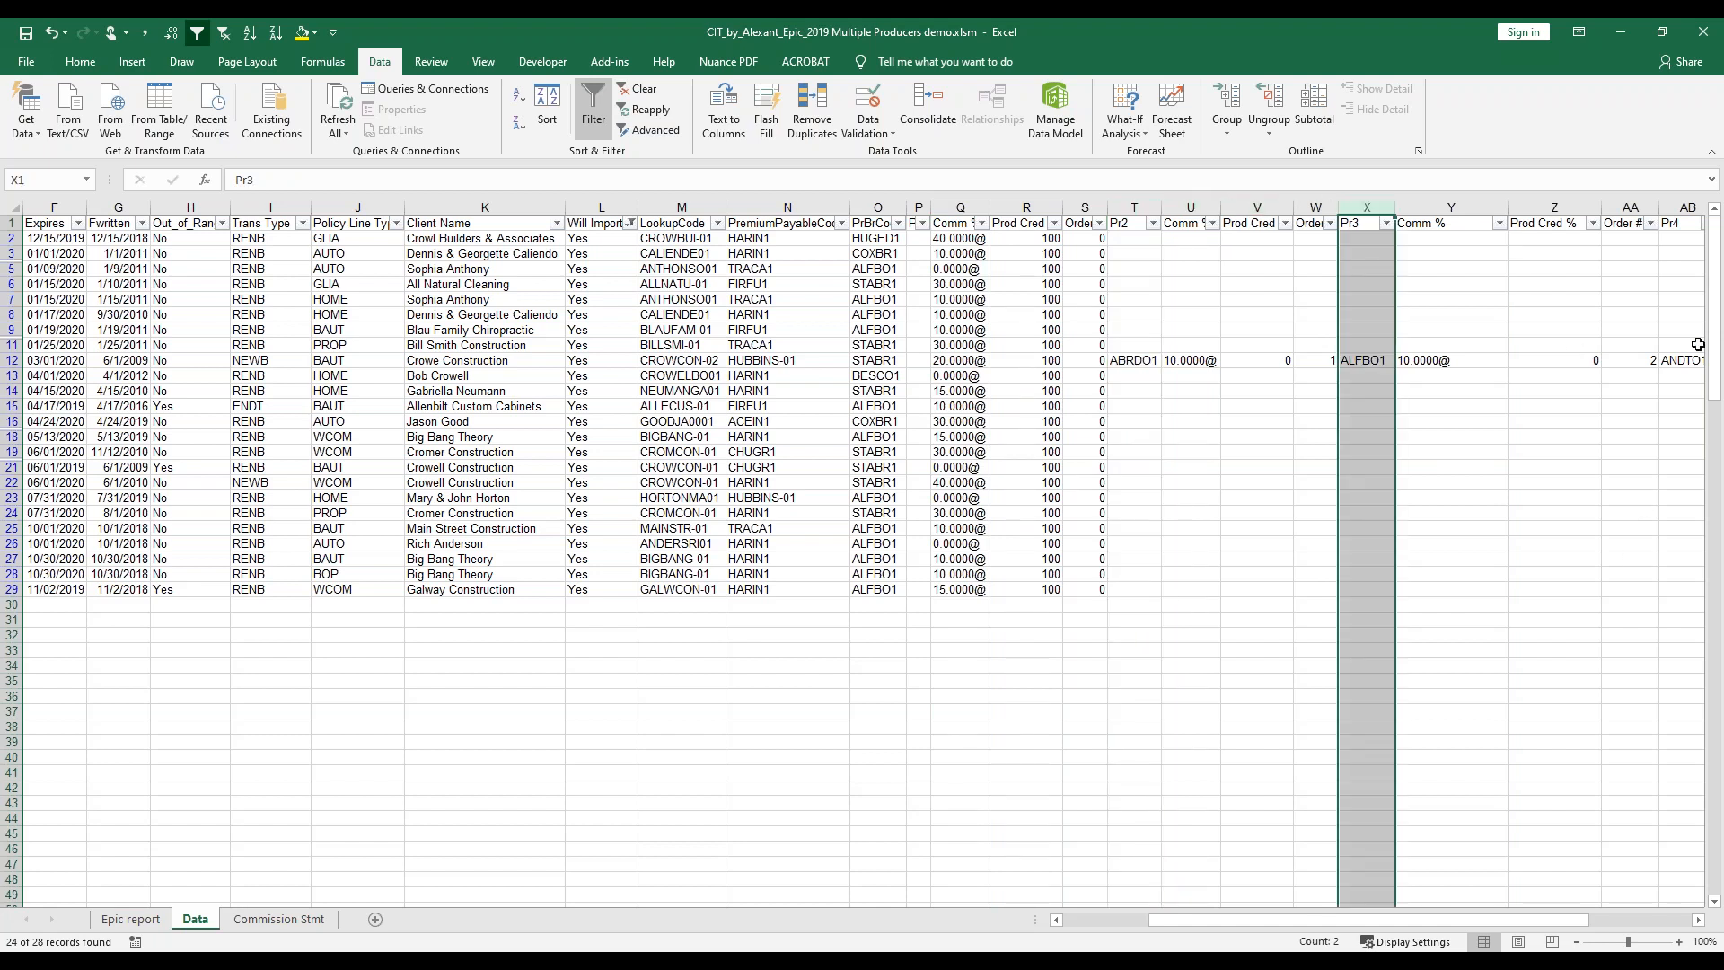
left_click(1687, 206)
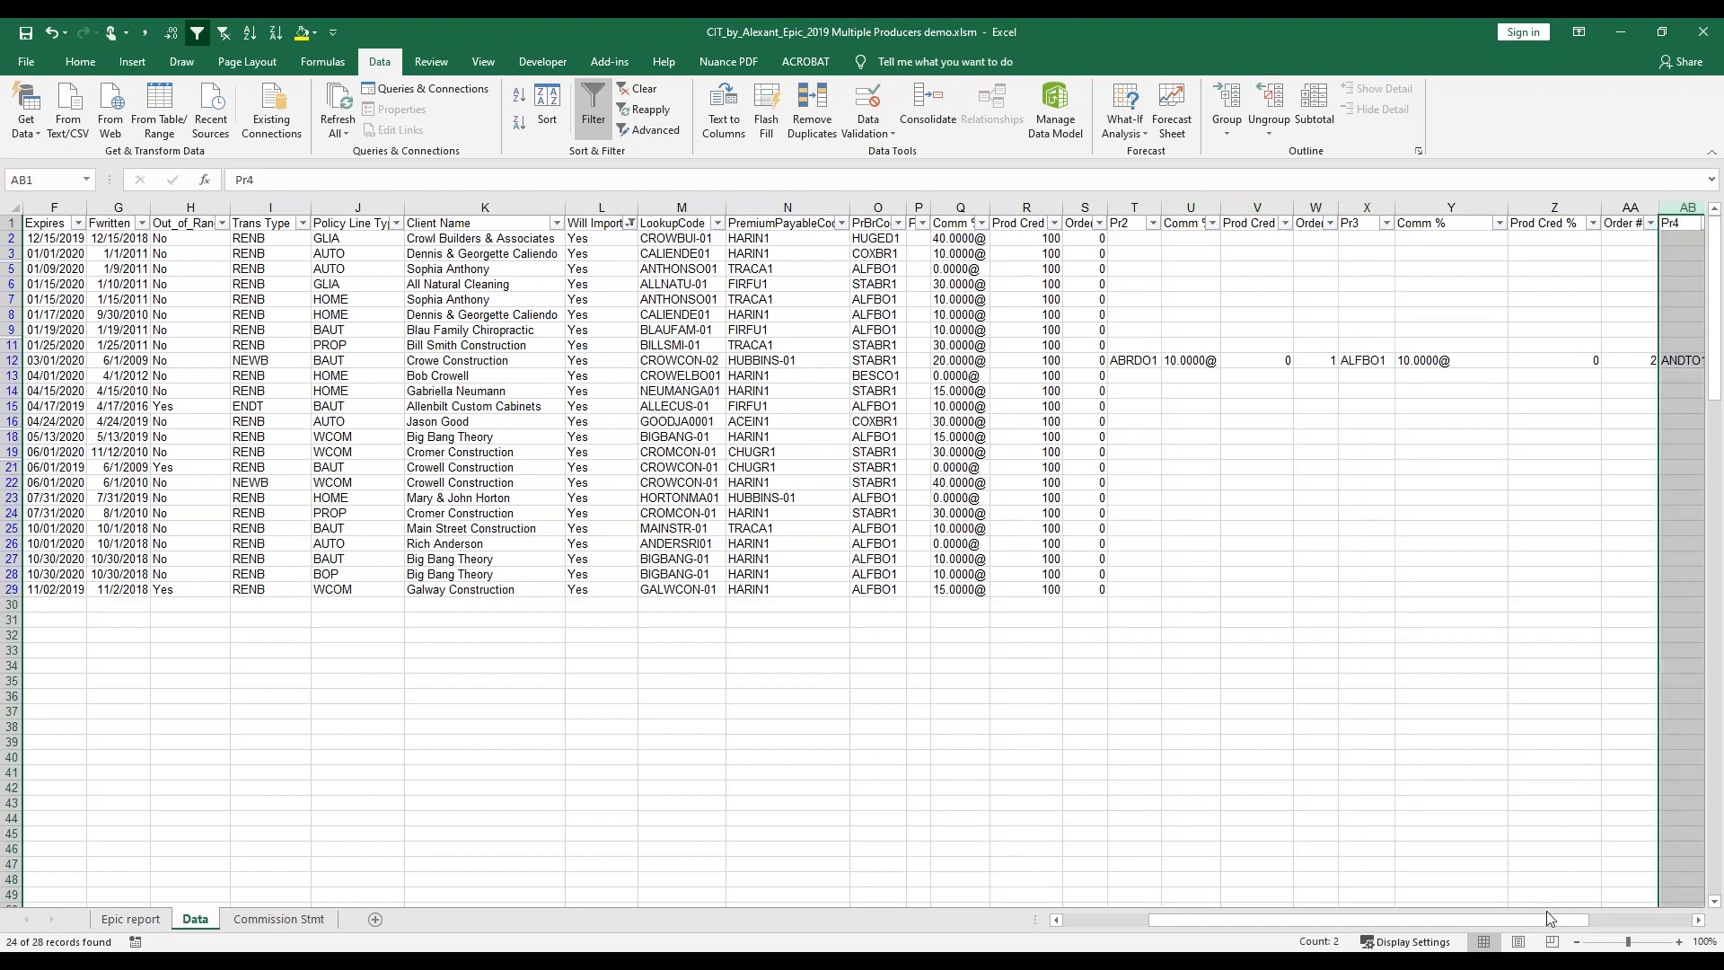
left_click_drag(1556, 925, 1624, 916)
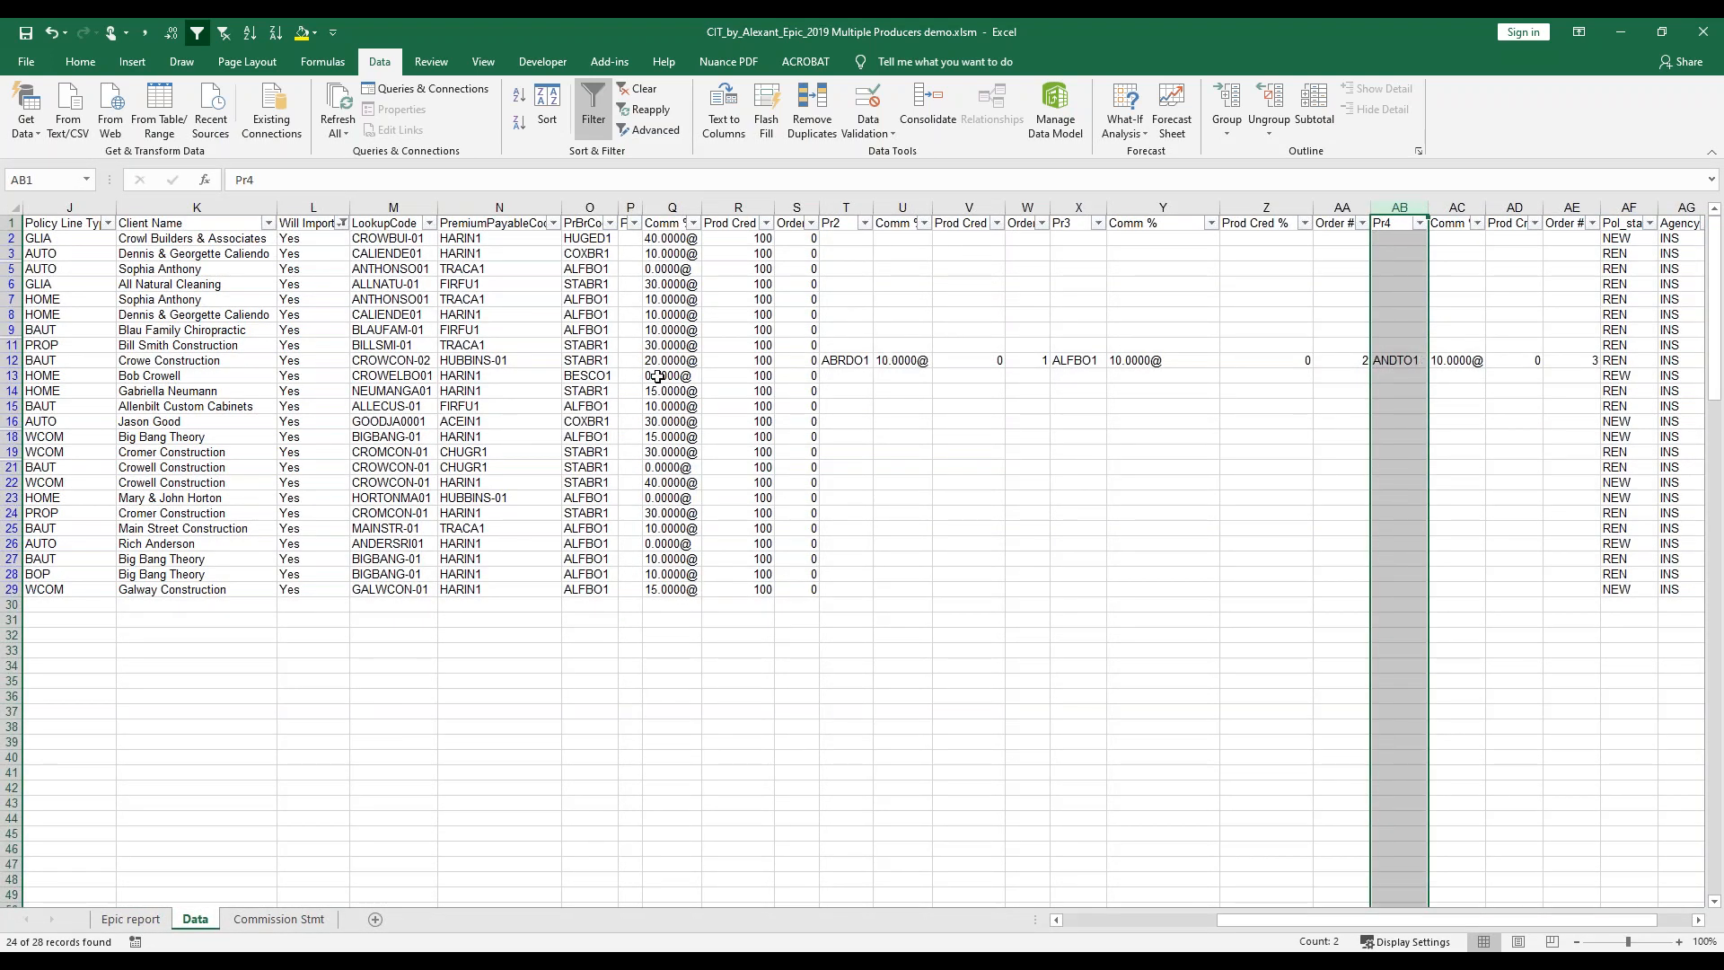
left_click_drag(1640, 920, 1682, 919)
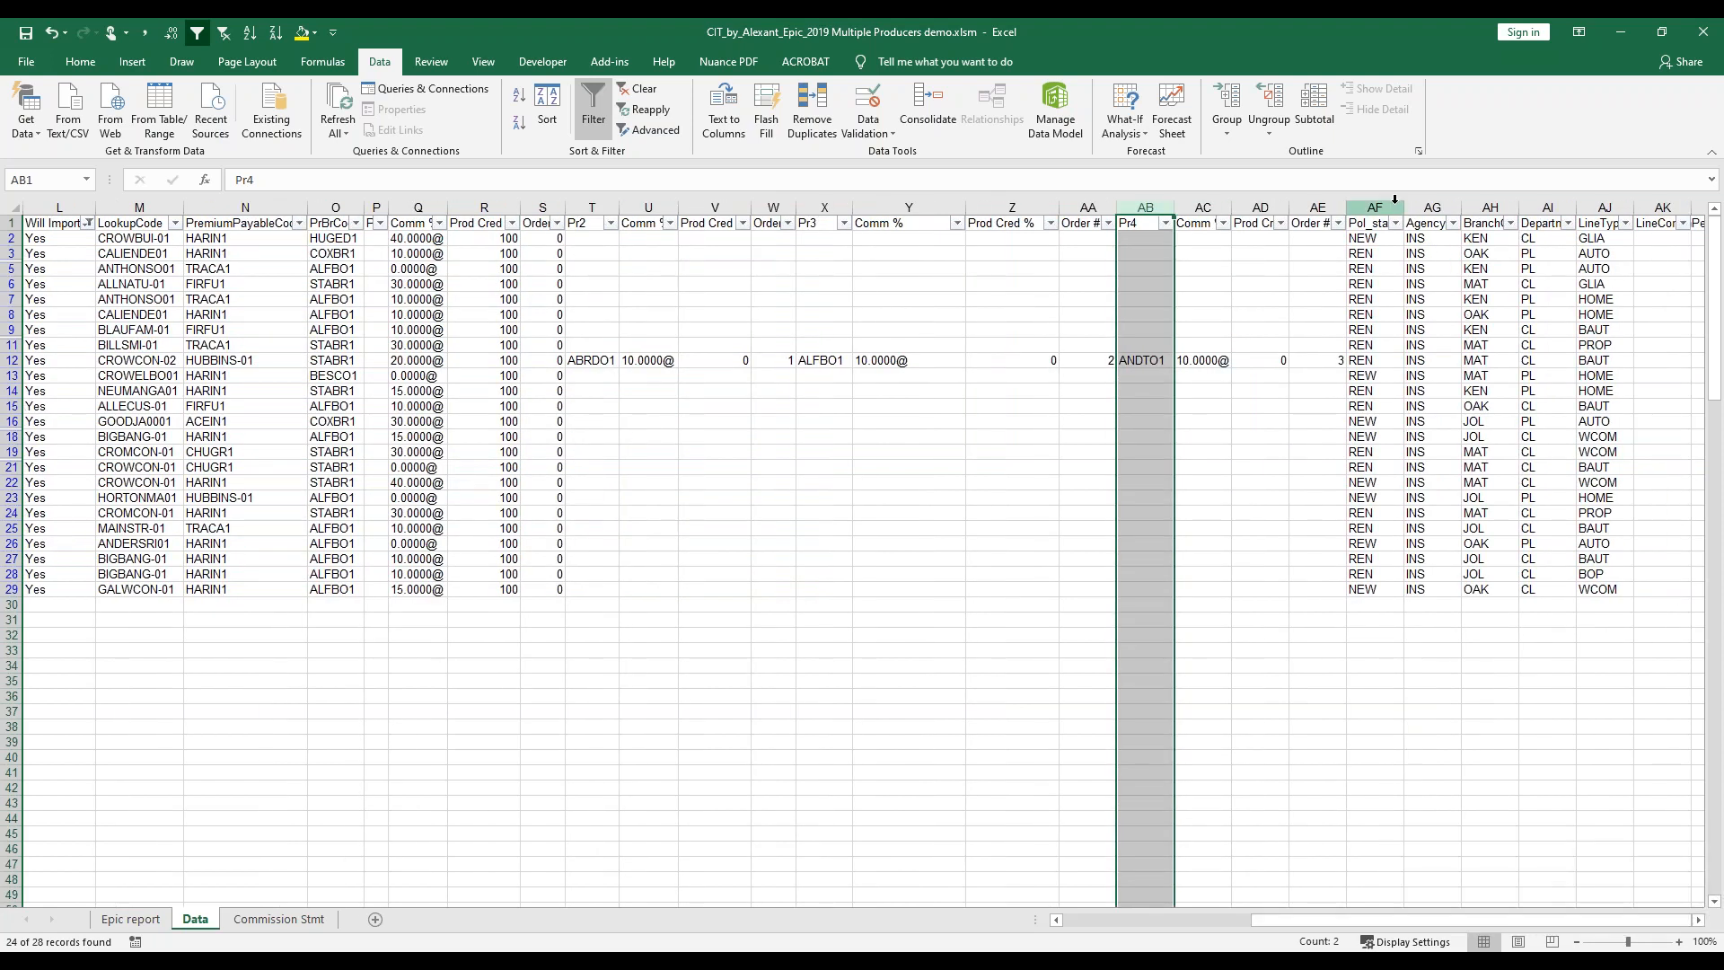
Widen the Pol_status column and review its values together with the Fwritten dates.
left_click_drag(1404, 208, 1415, 207)
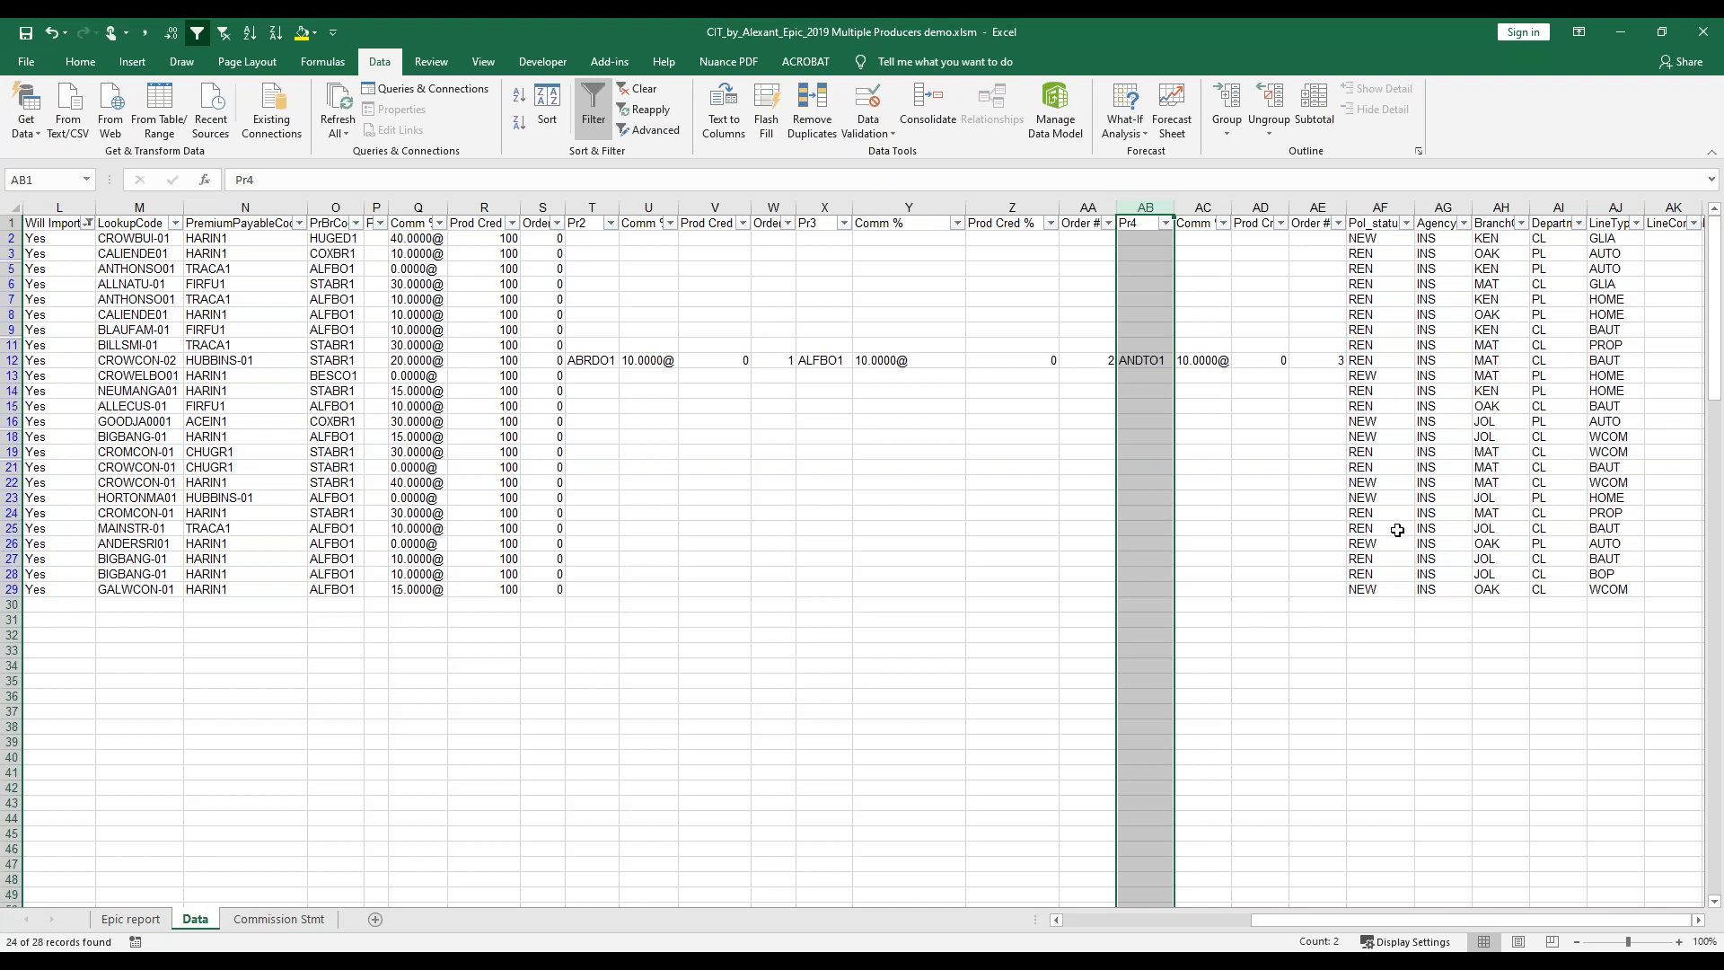
left_click_drag(1387, 239, 1387, 584)
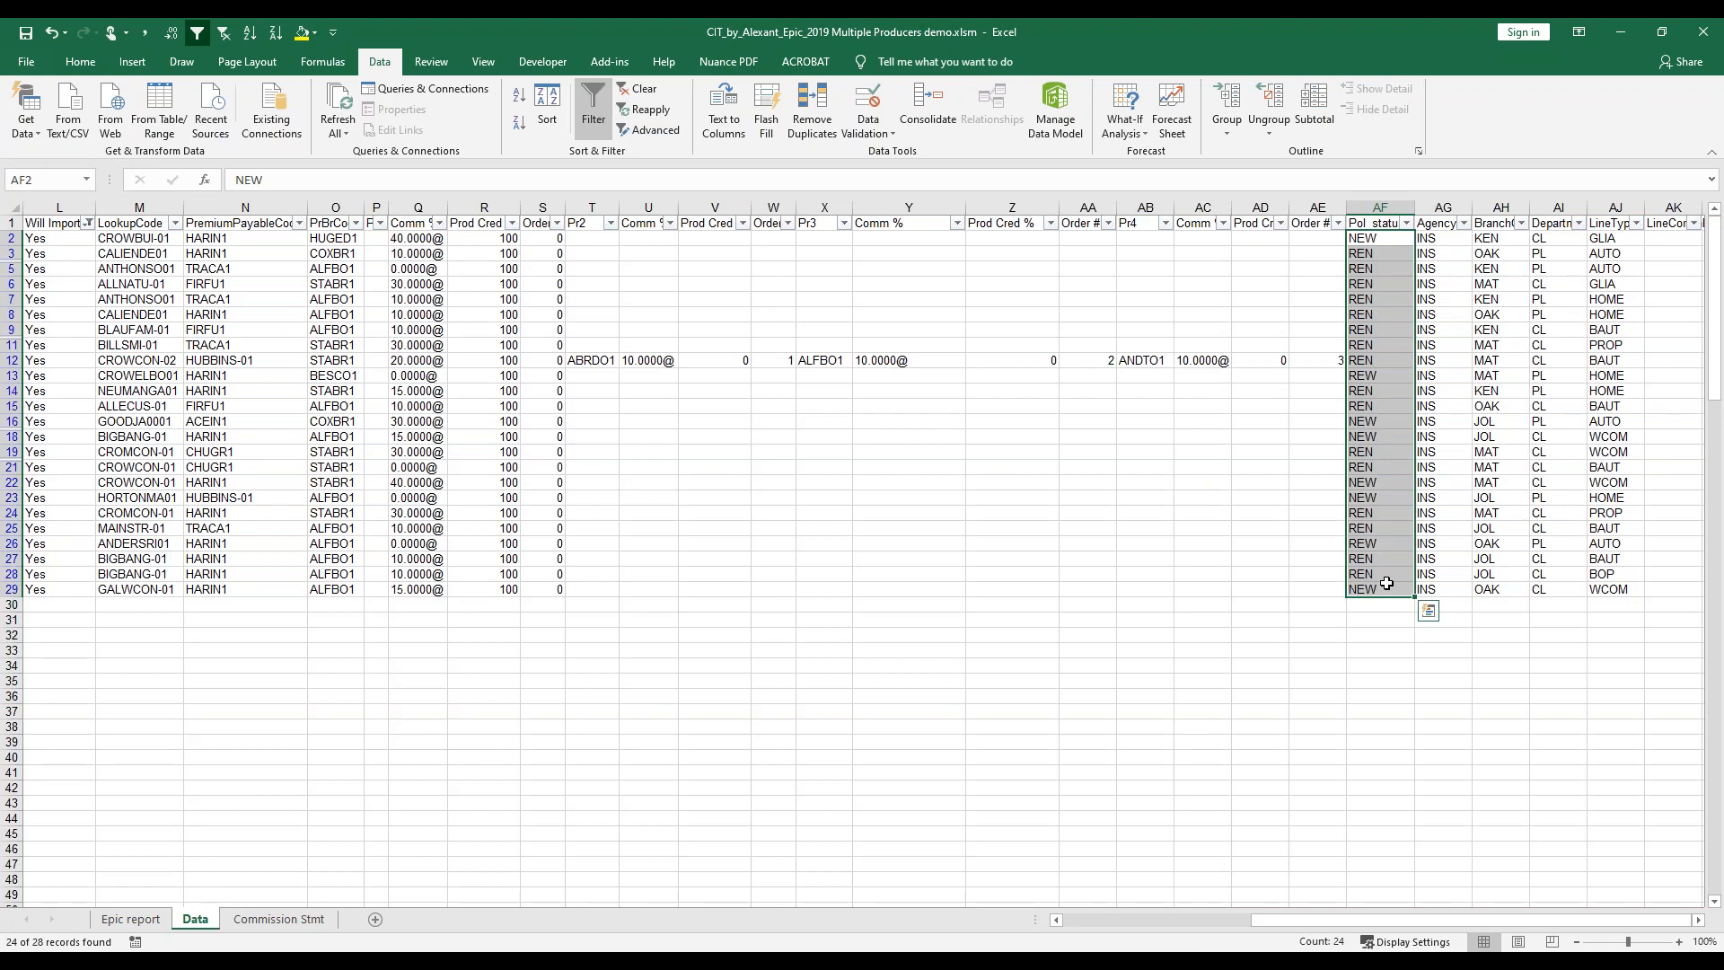
left_click(1110, 922)
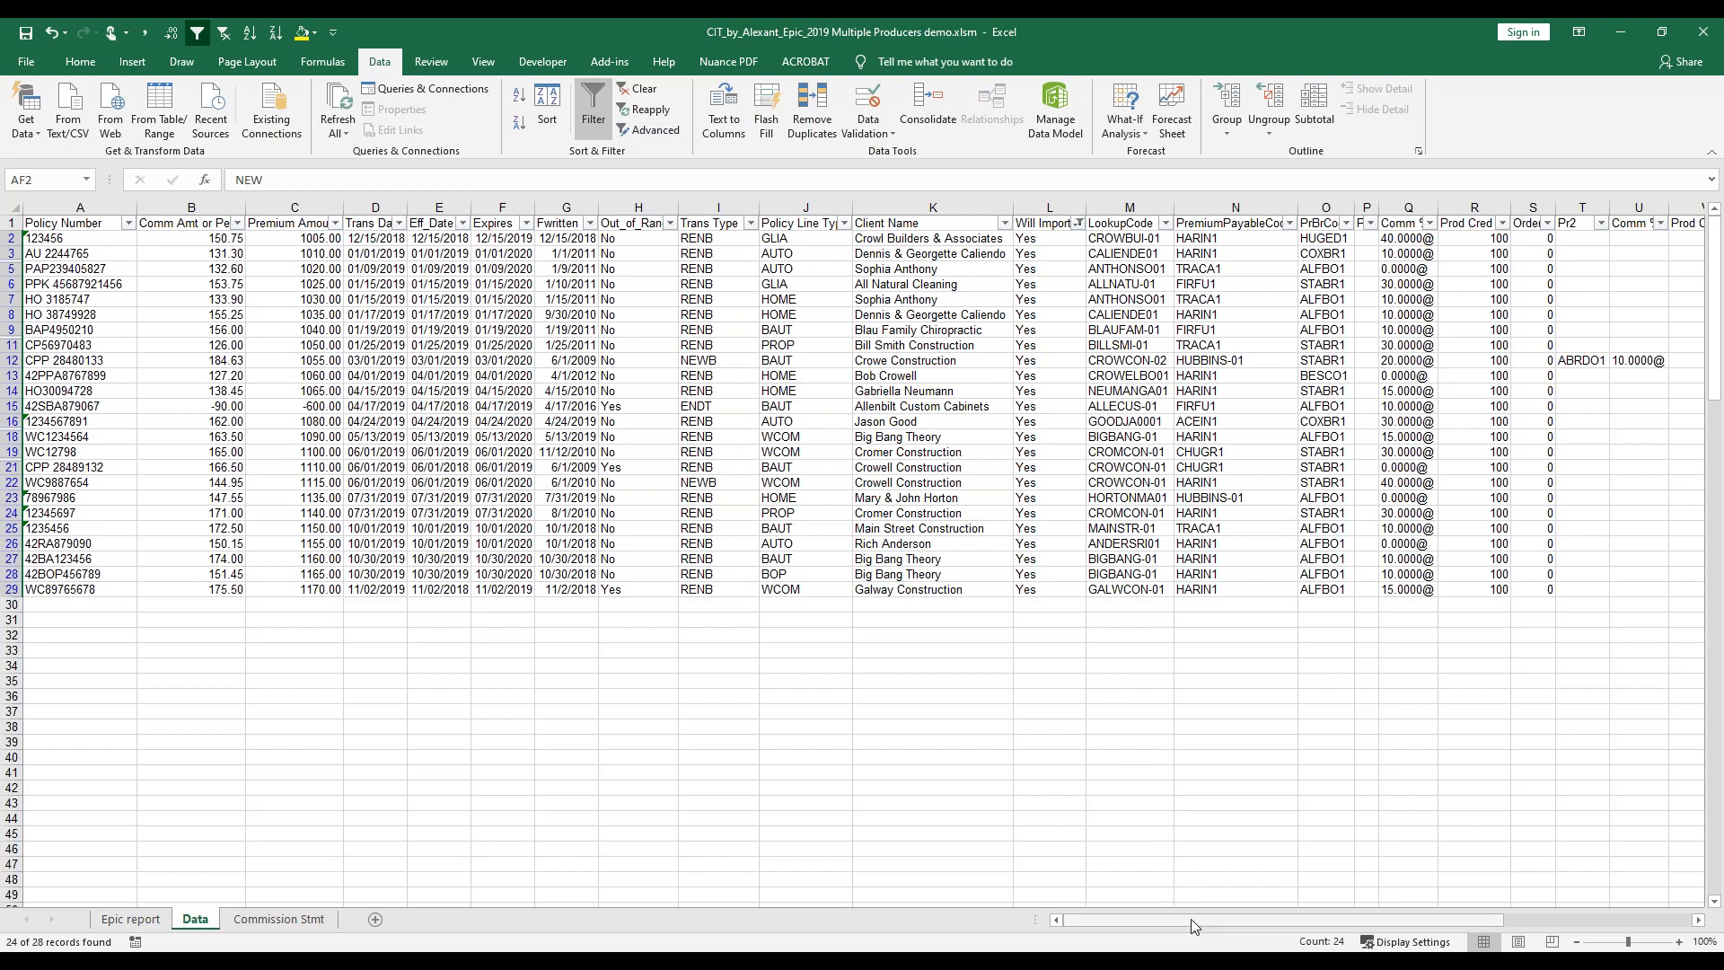
left_click_drag(1197, 928, 1406, 921)
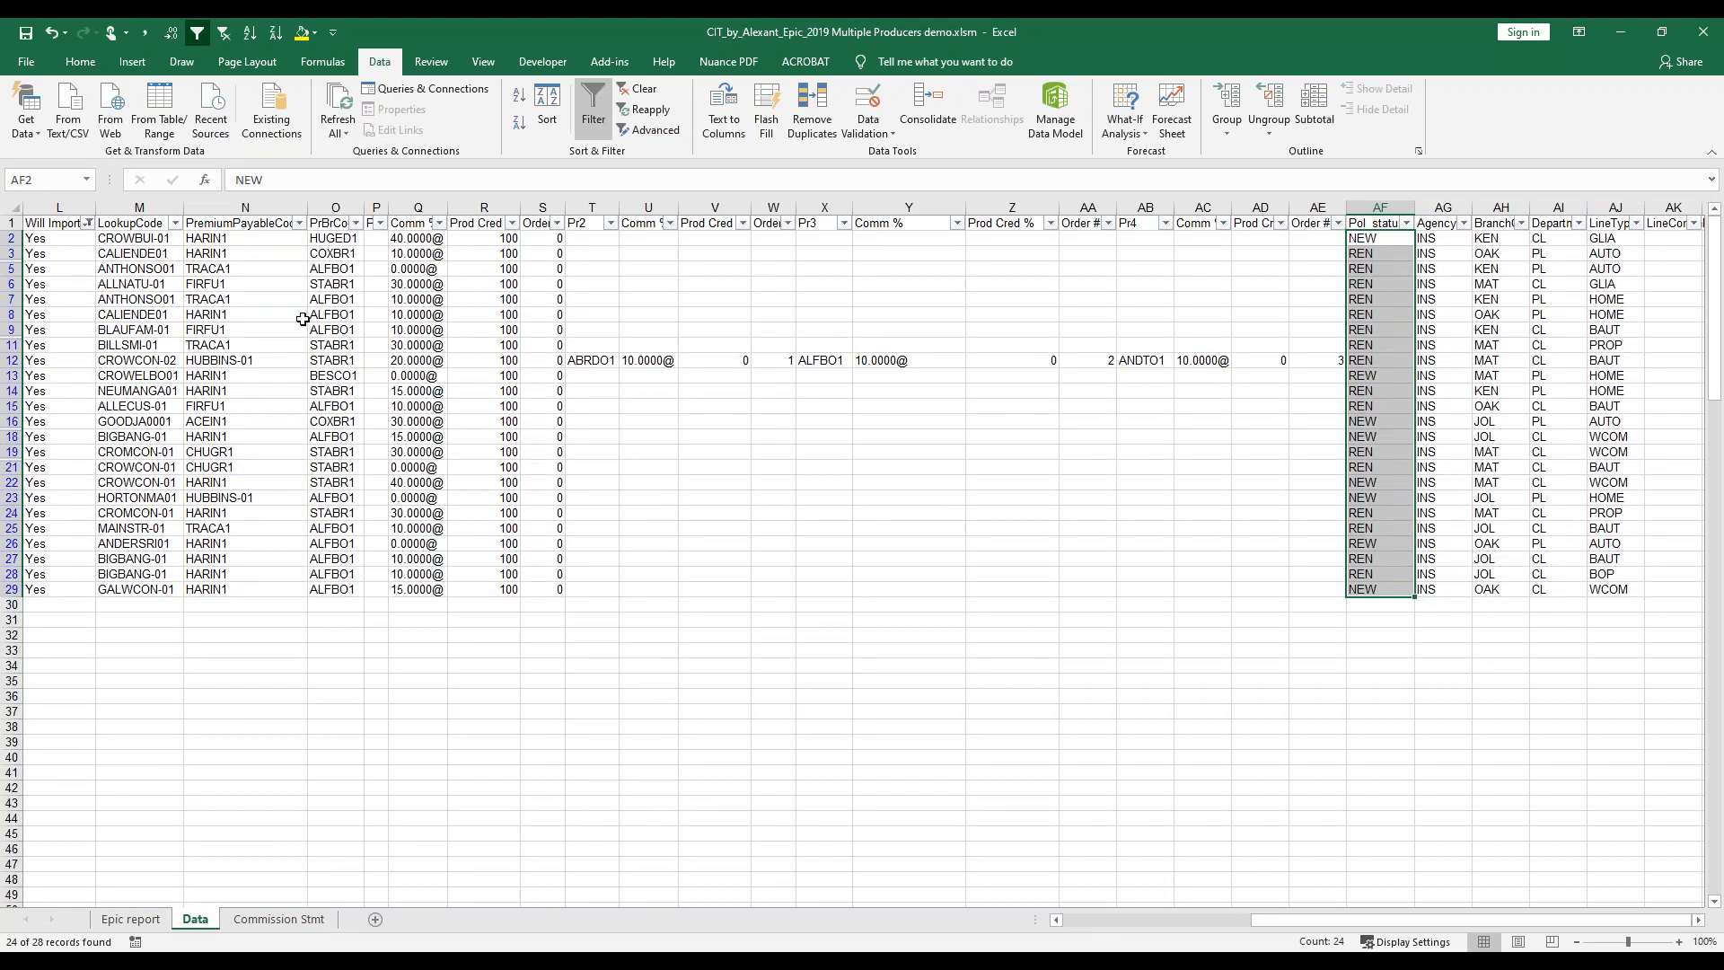
left_click(1056, 920)
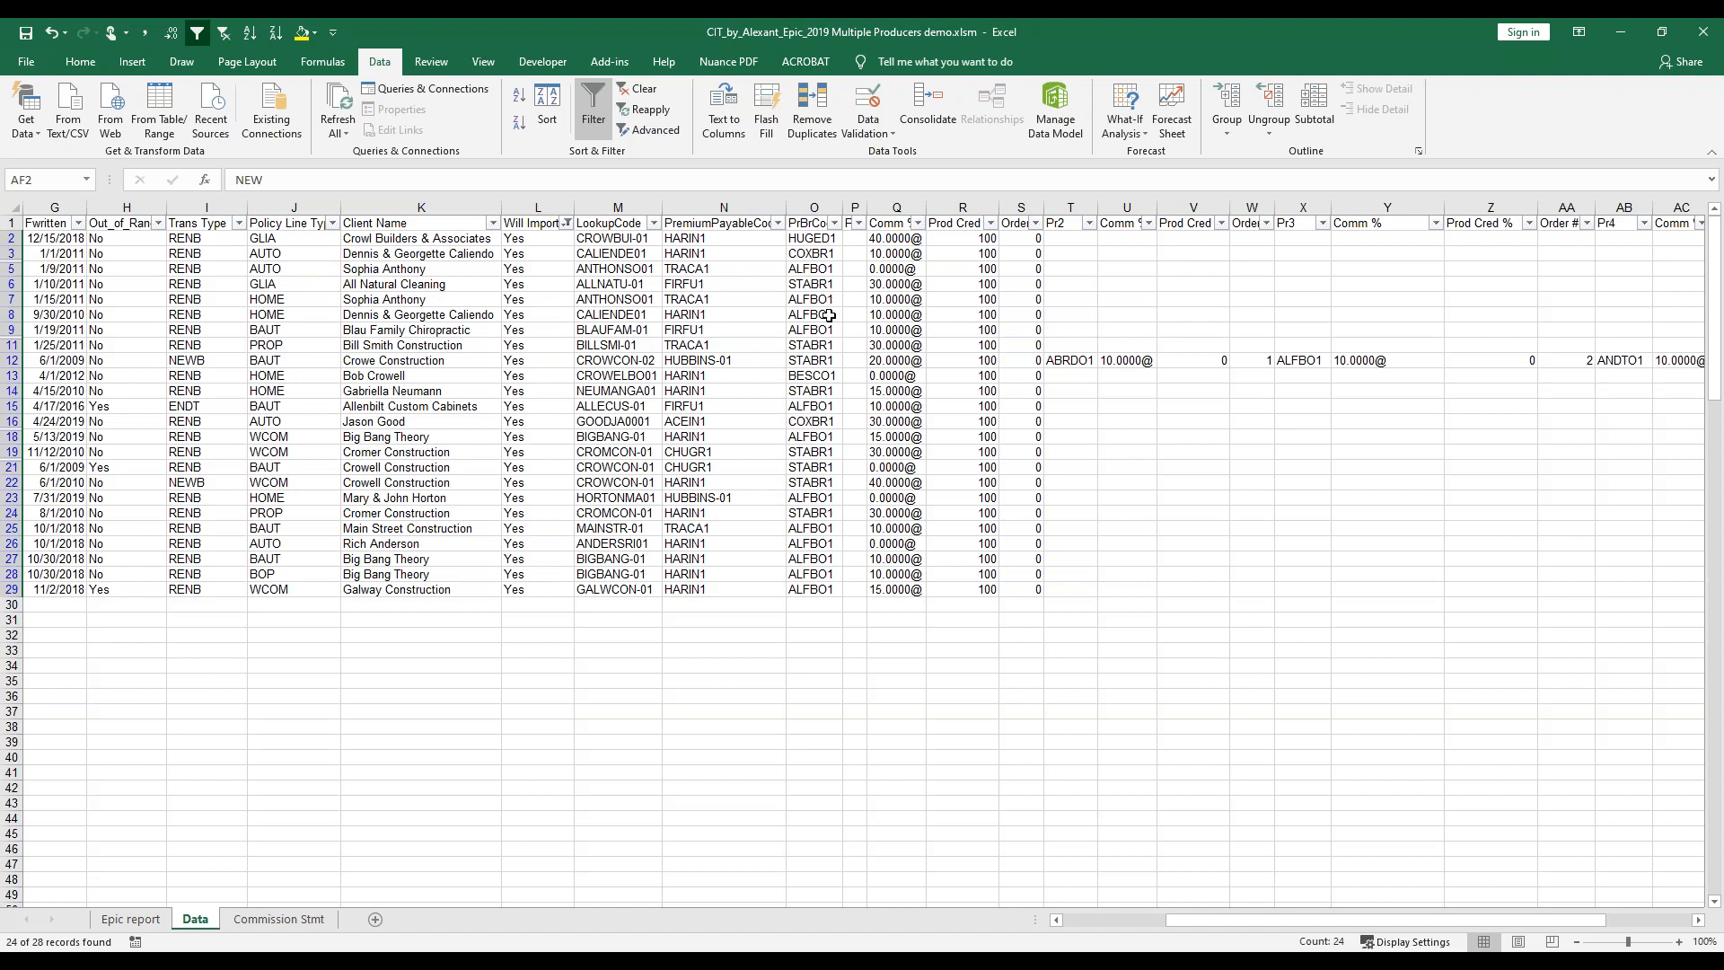
left_click(1056, 920)
left_click(1055, 920)
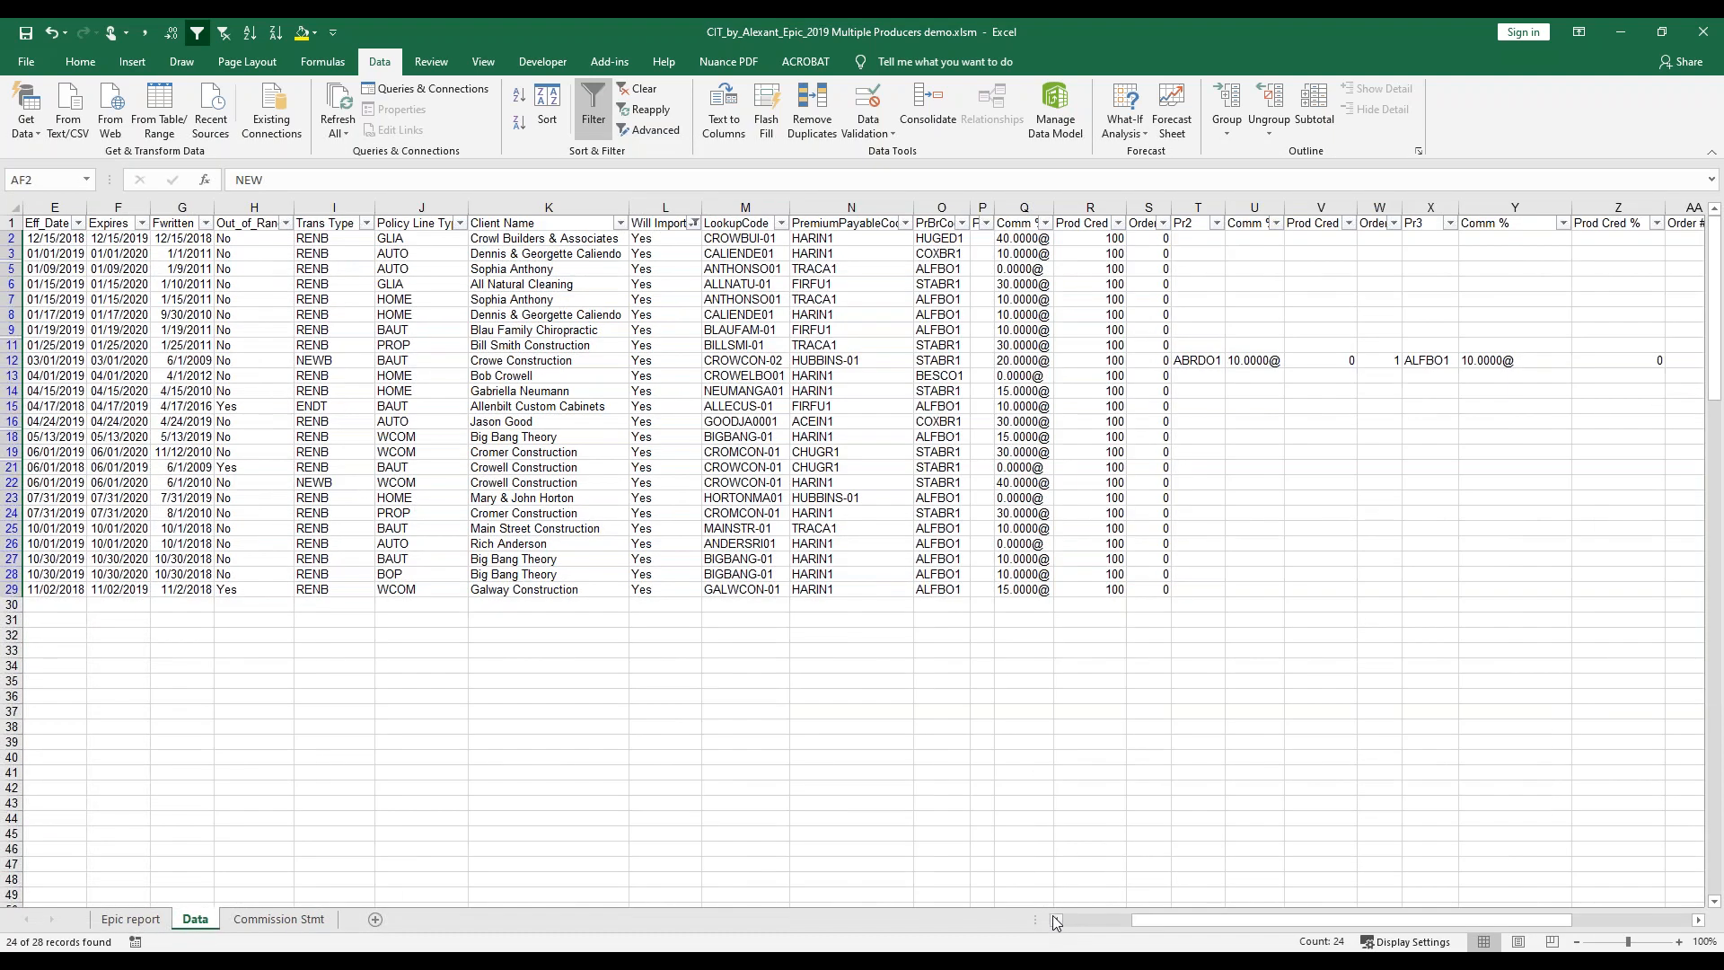
left_click(184, 207)
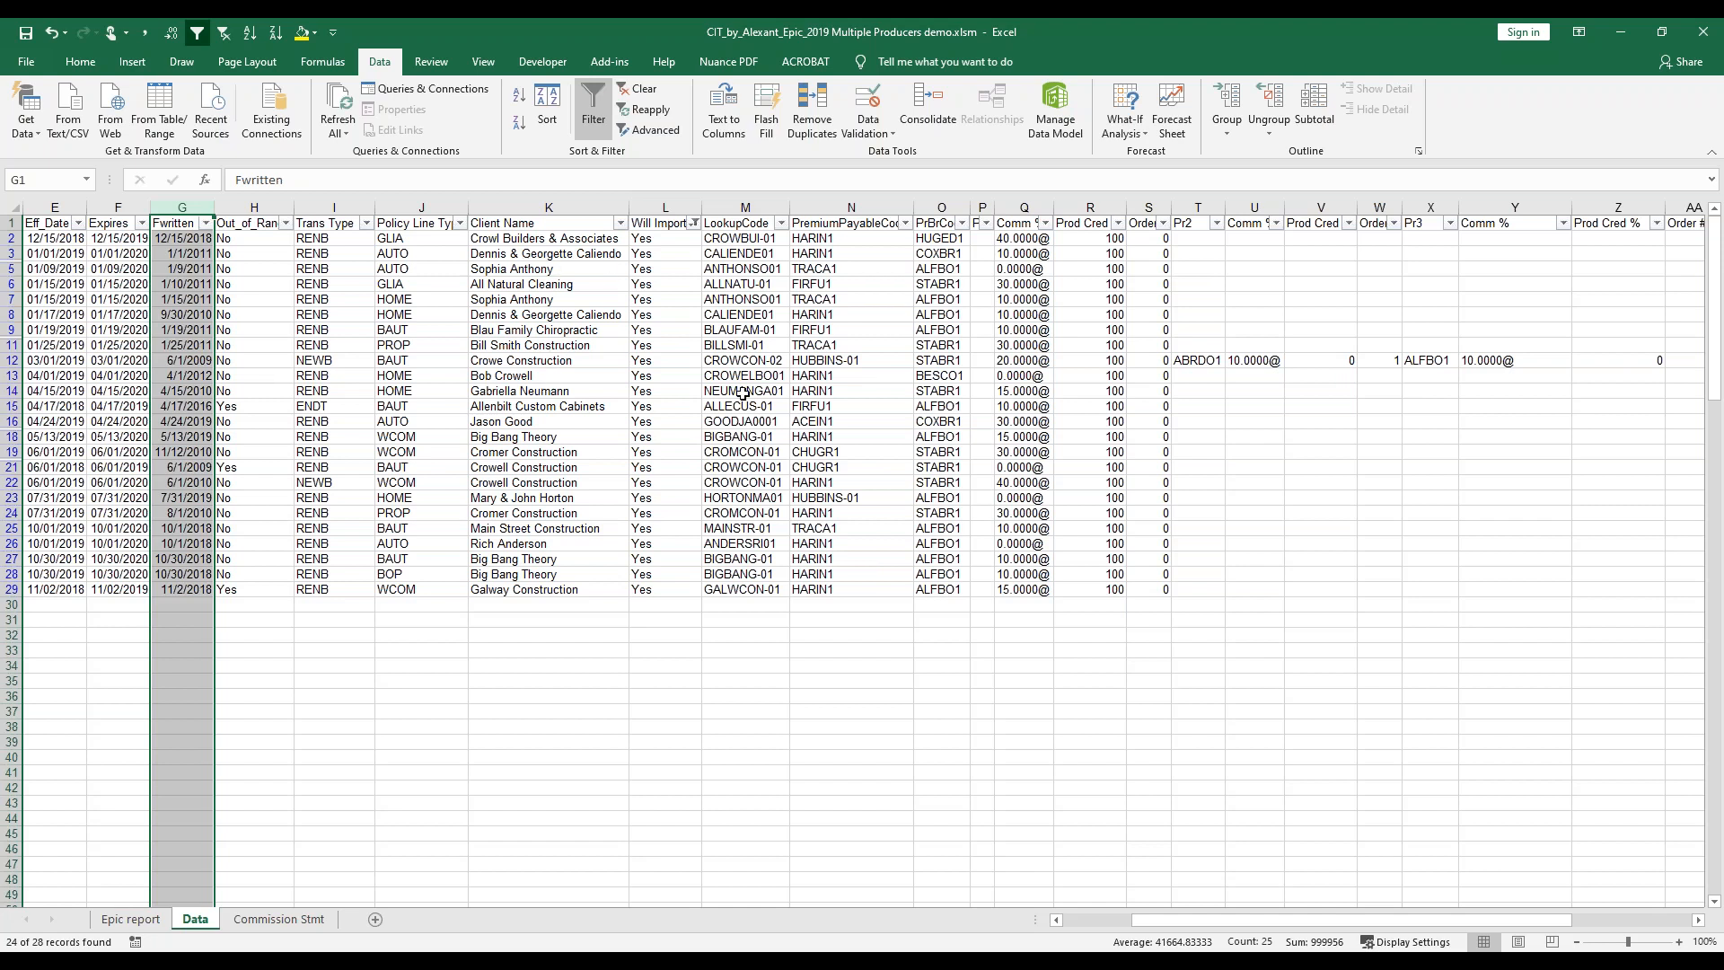
Switch the Will Import filter from Yes to No so only the non-importing rows are listed.
left_click(694, 223)
left_click(519, 429)
left_click(519, 413)
left_click(579, 562)
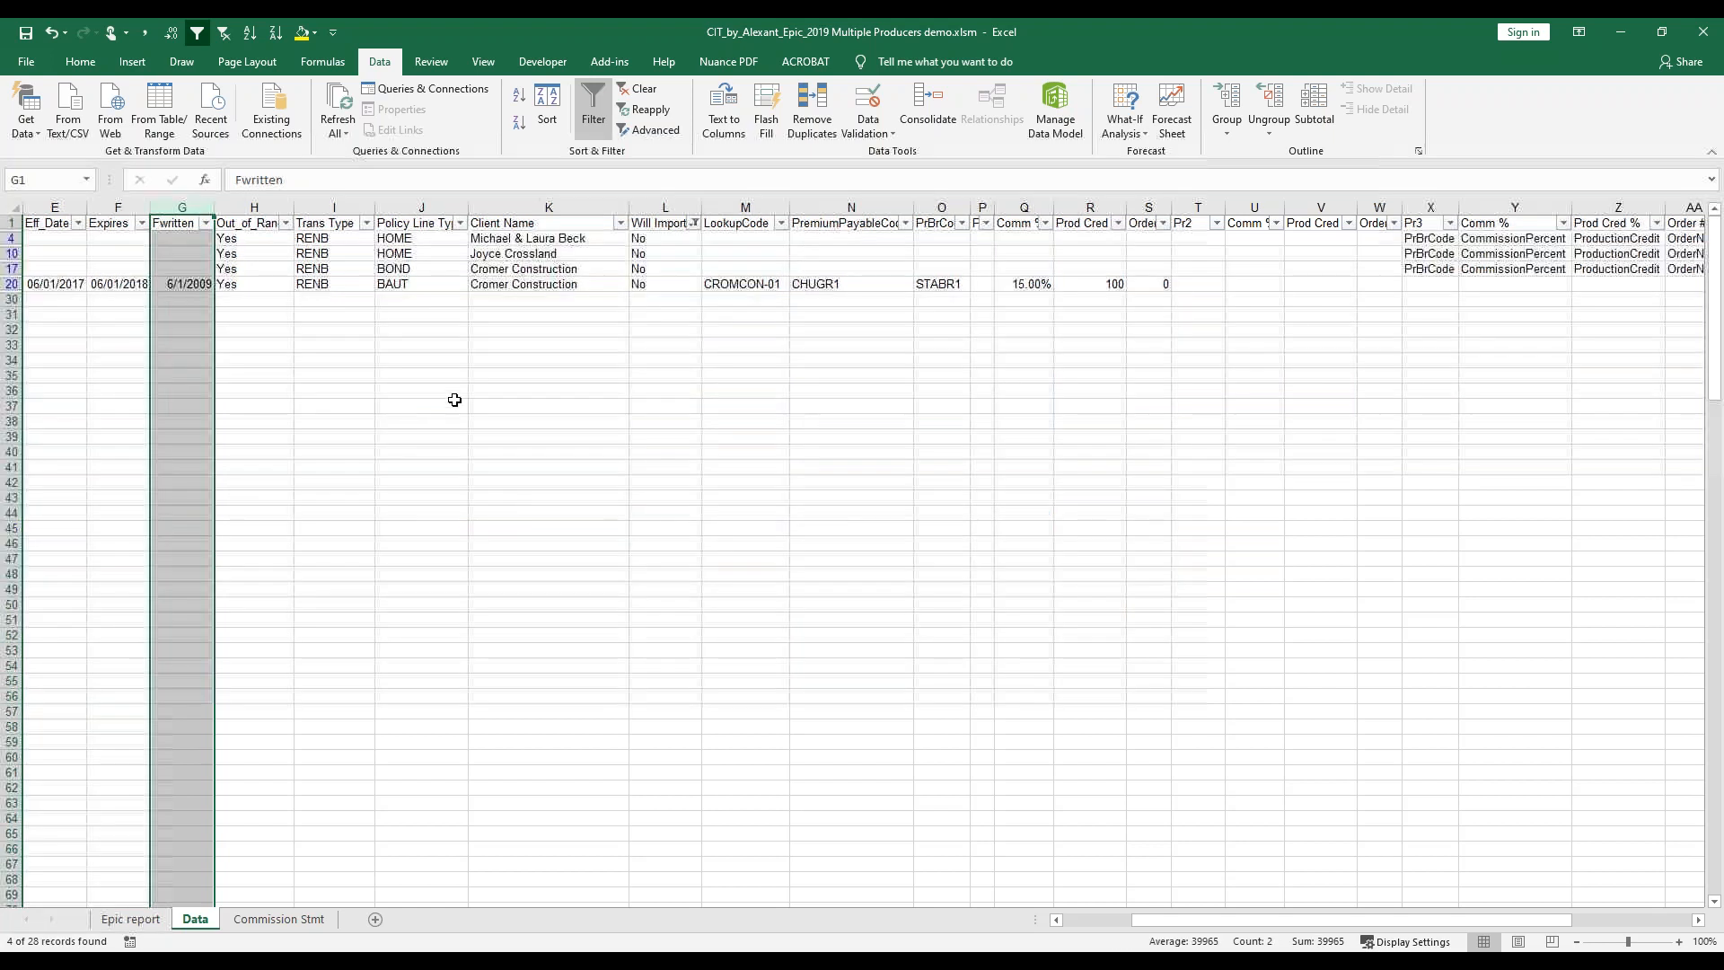
Copy the header row and the filtered non-importing rows into a new worksheet, starting at cell A1.
left_click_drag(13, 222, 13, 284)
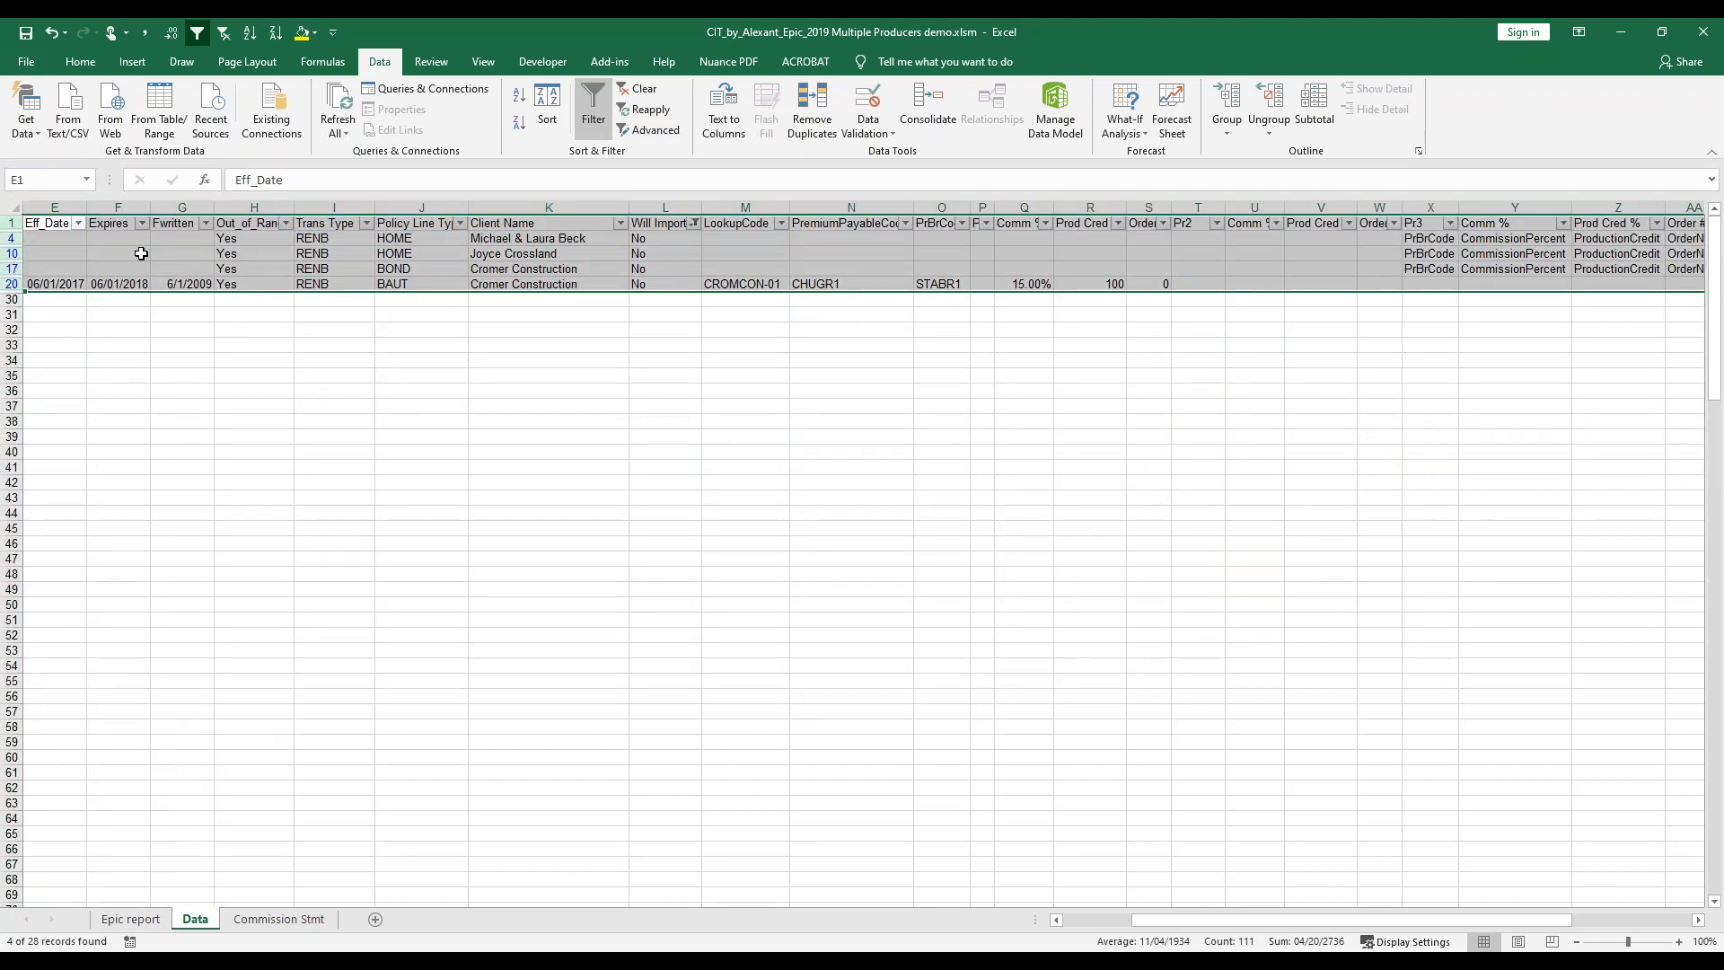
key("ctrl+c")
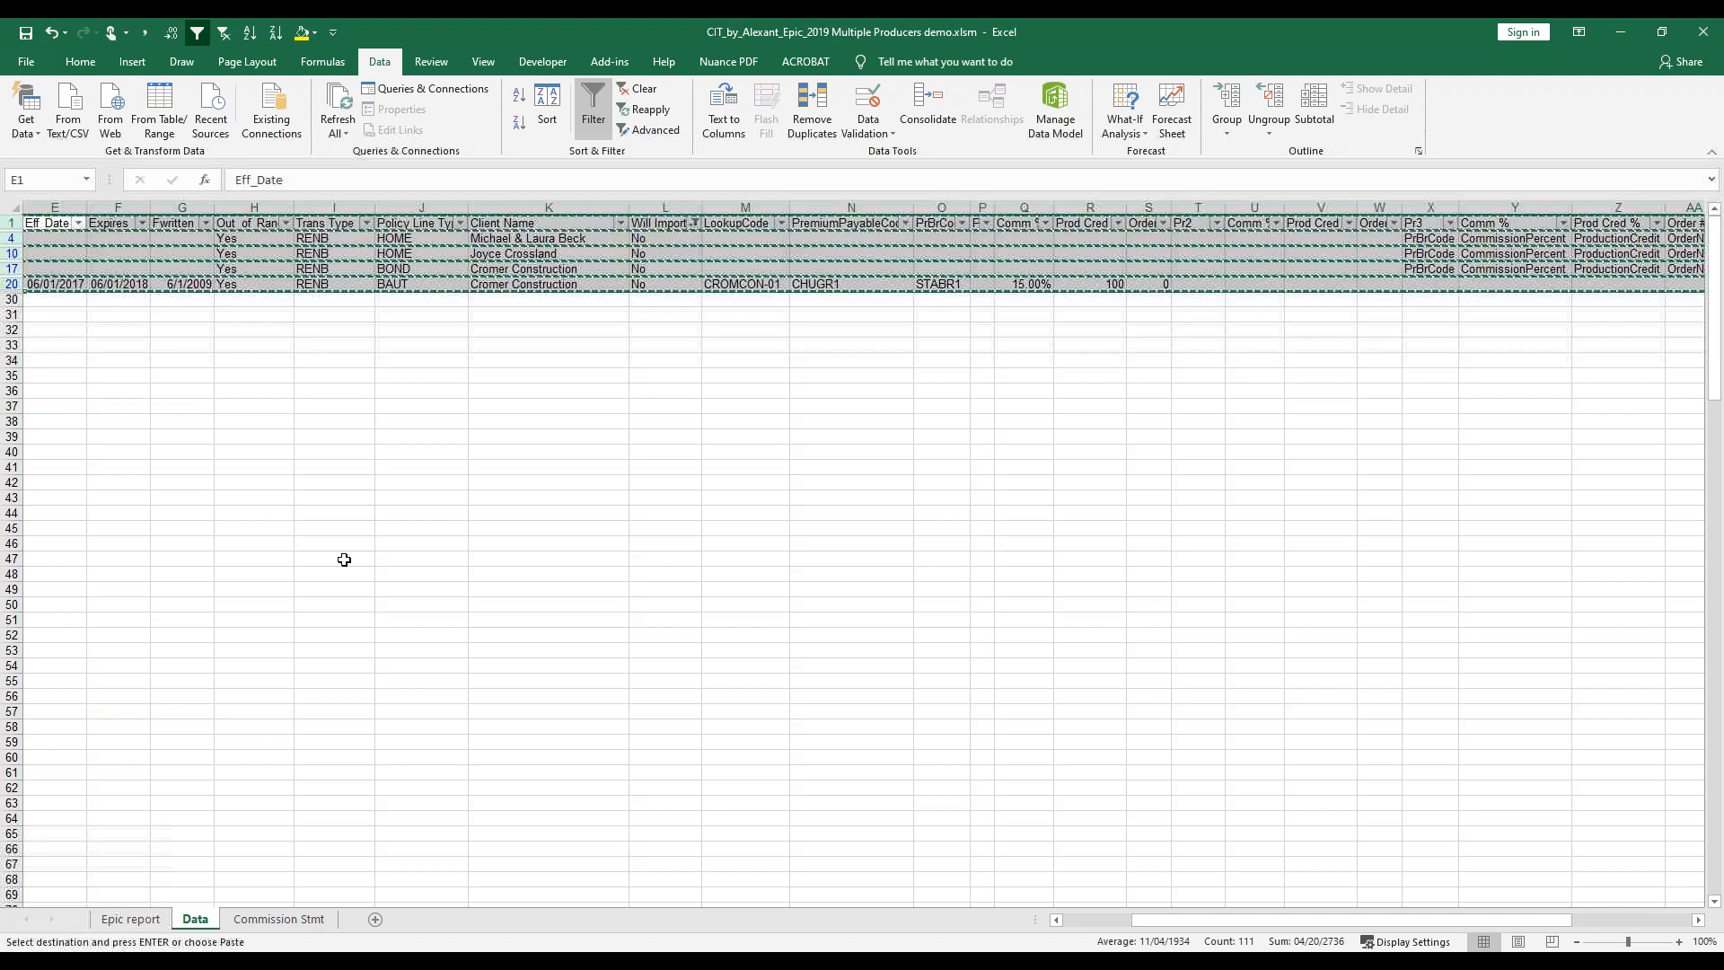
left_click(375, 918)
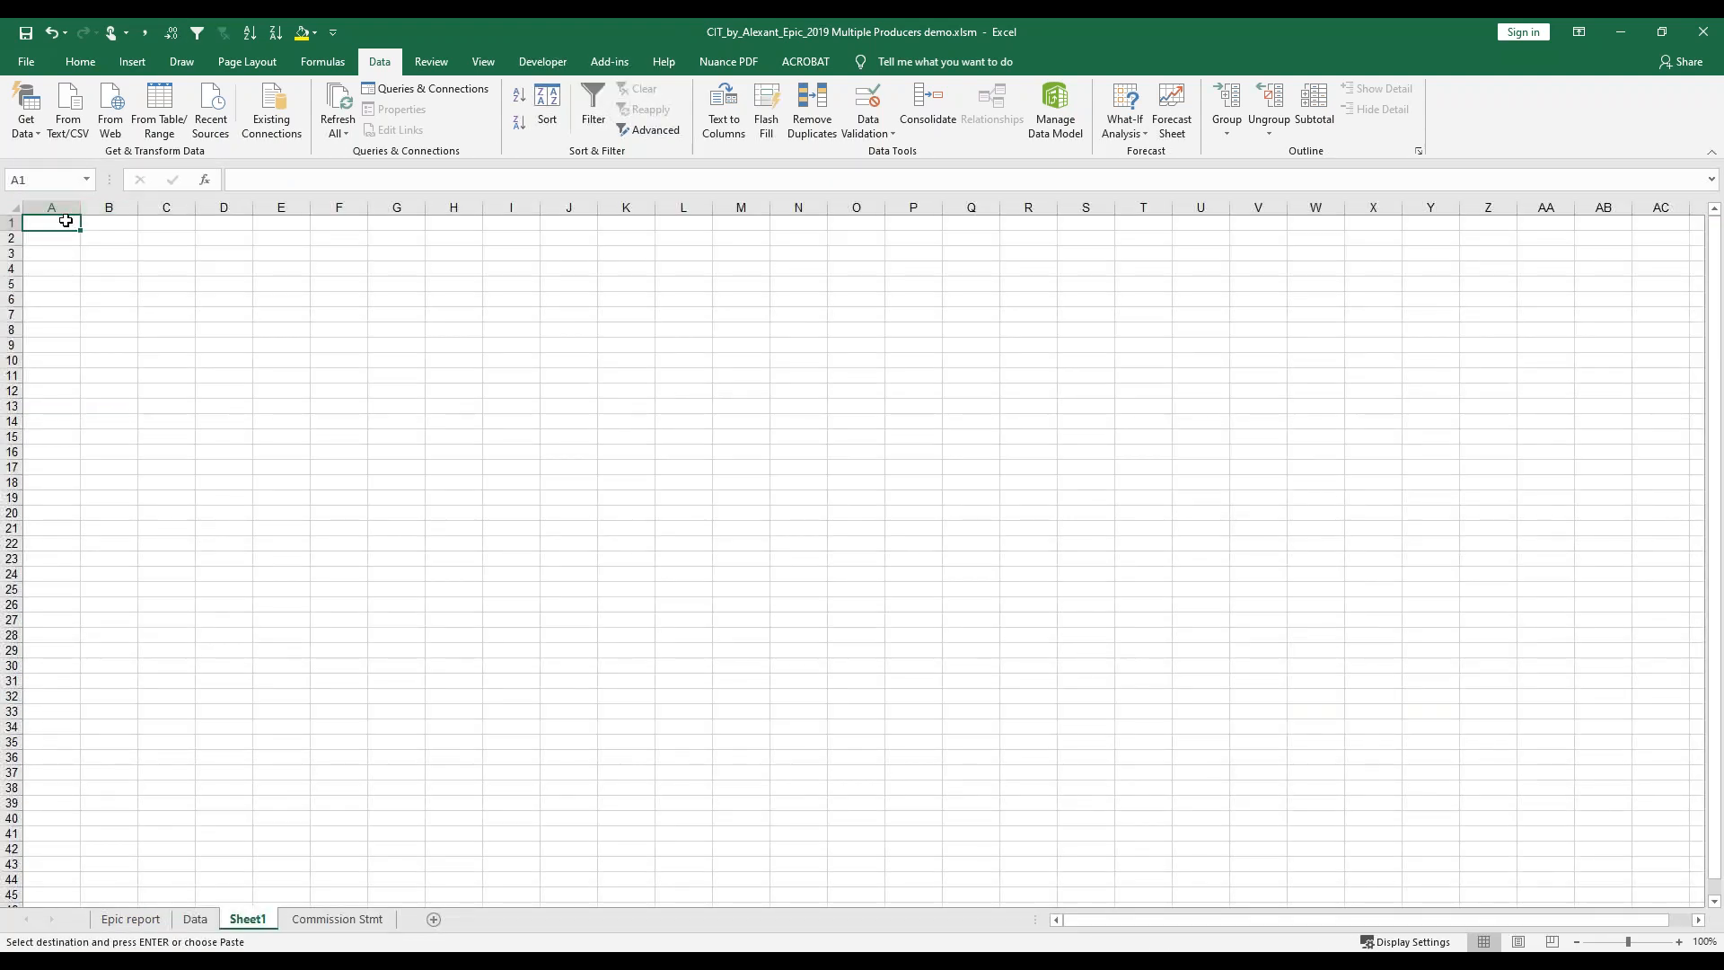
key("ctrl+v")
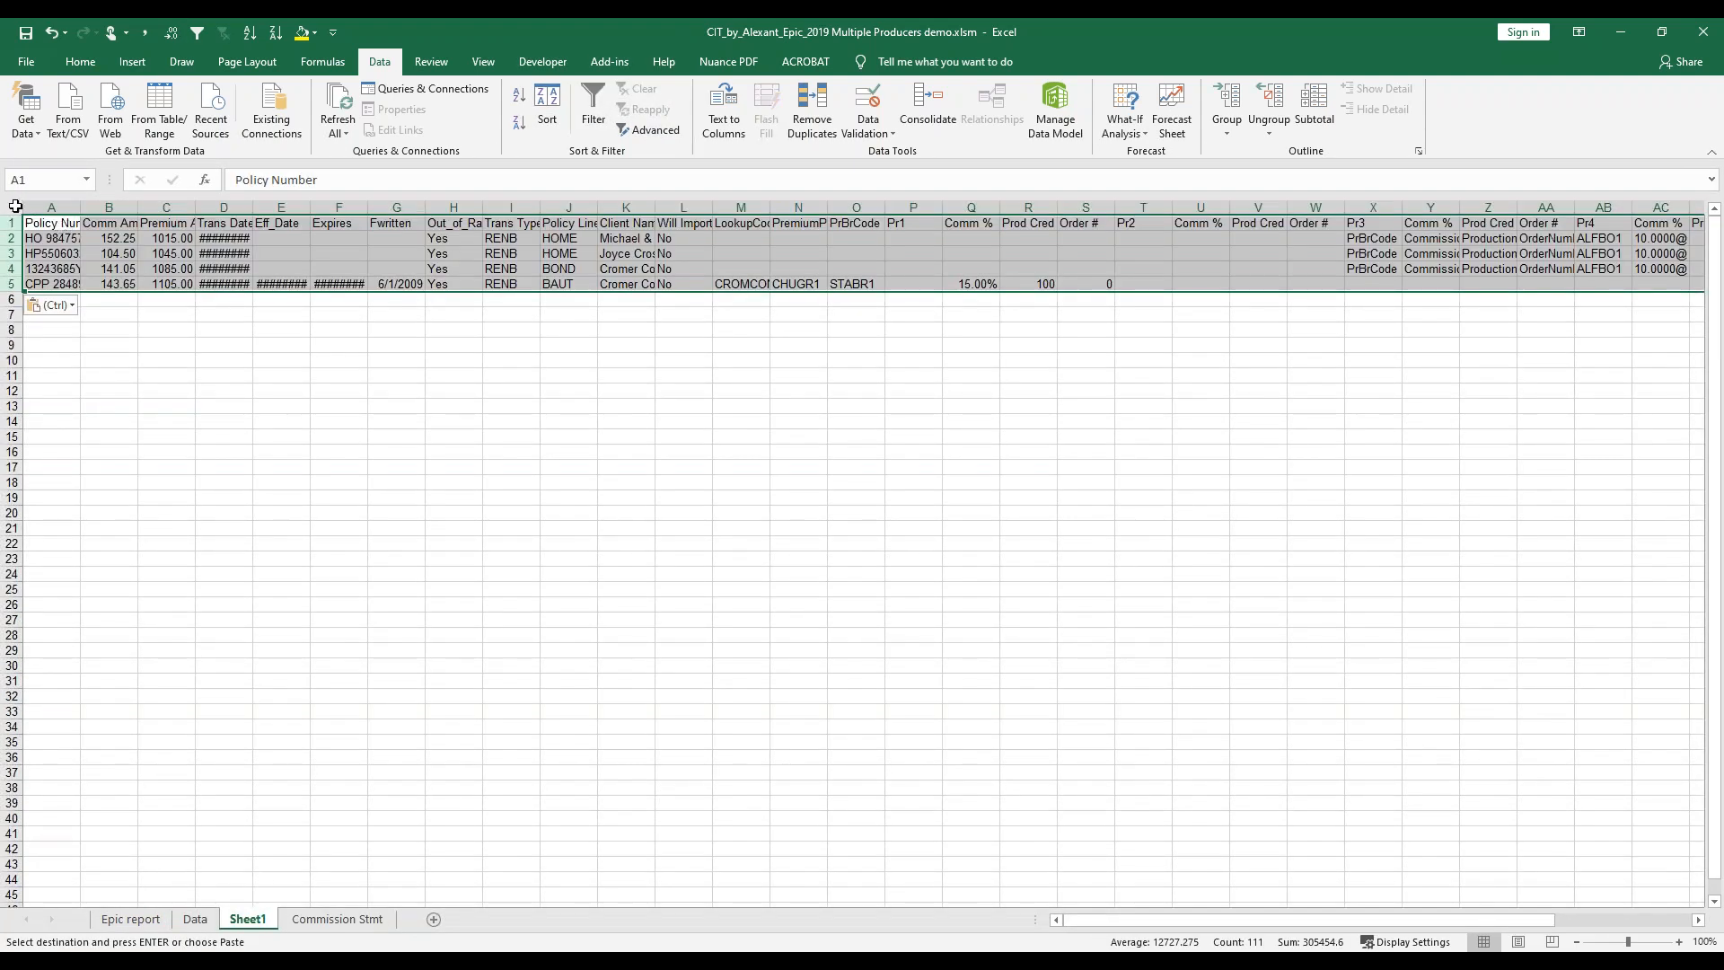
Fit all columns of the new worksheet to their contents and rename the sheet Manual Entry.
left_click(15, 208)
double_click(79, 208)
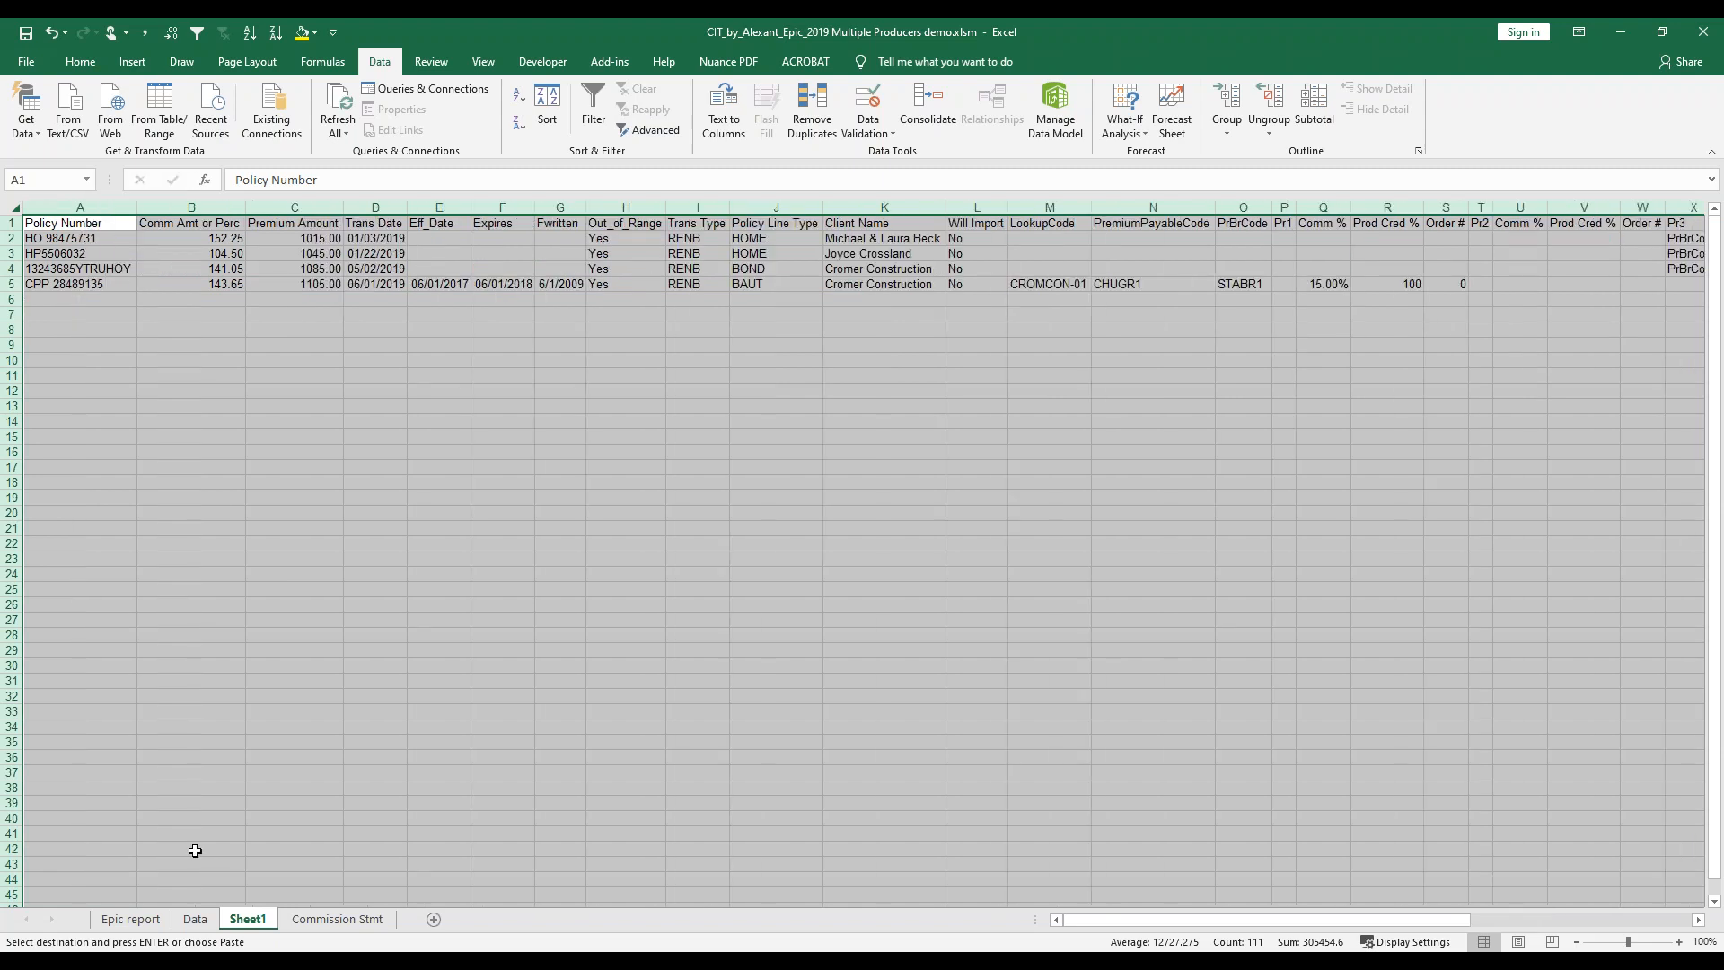
right_click(249, 924)
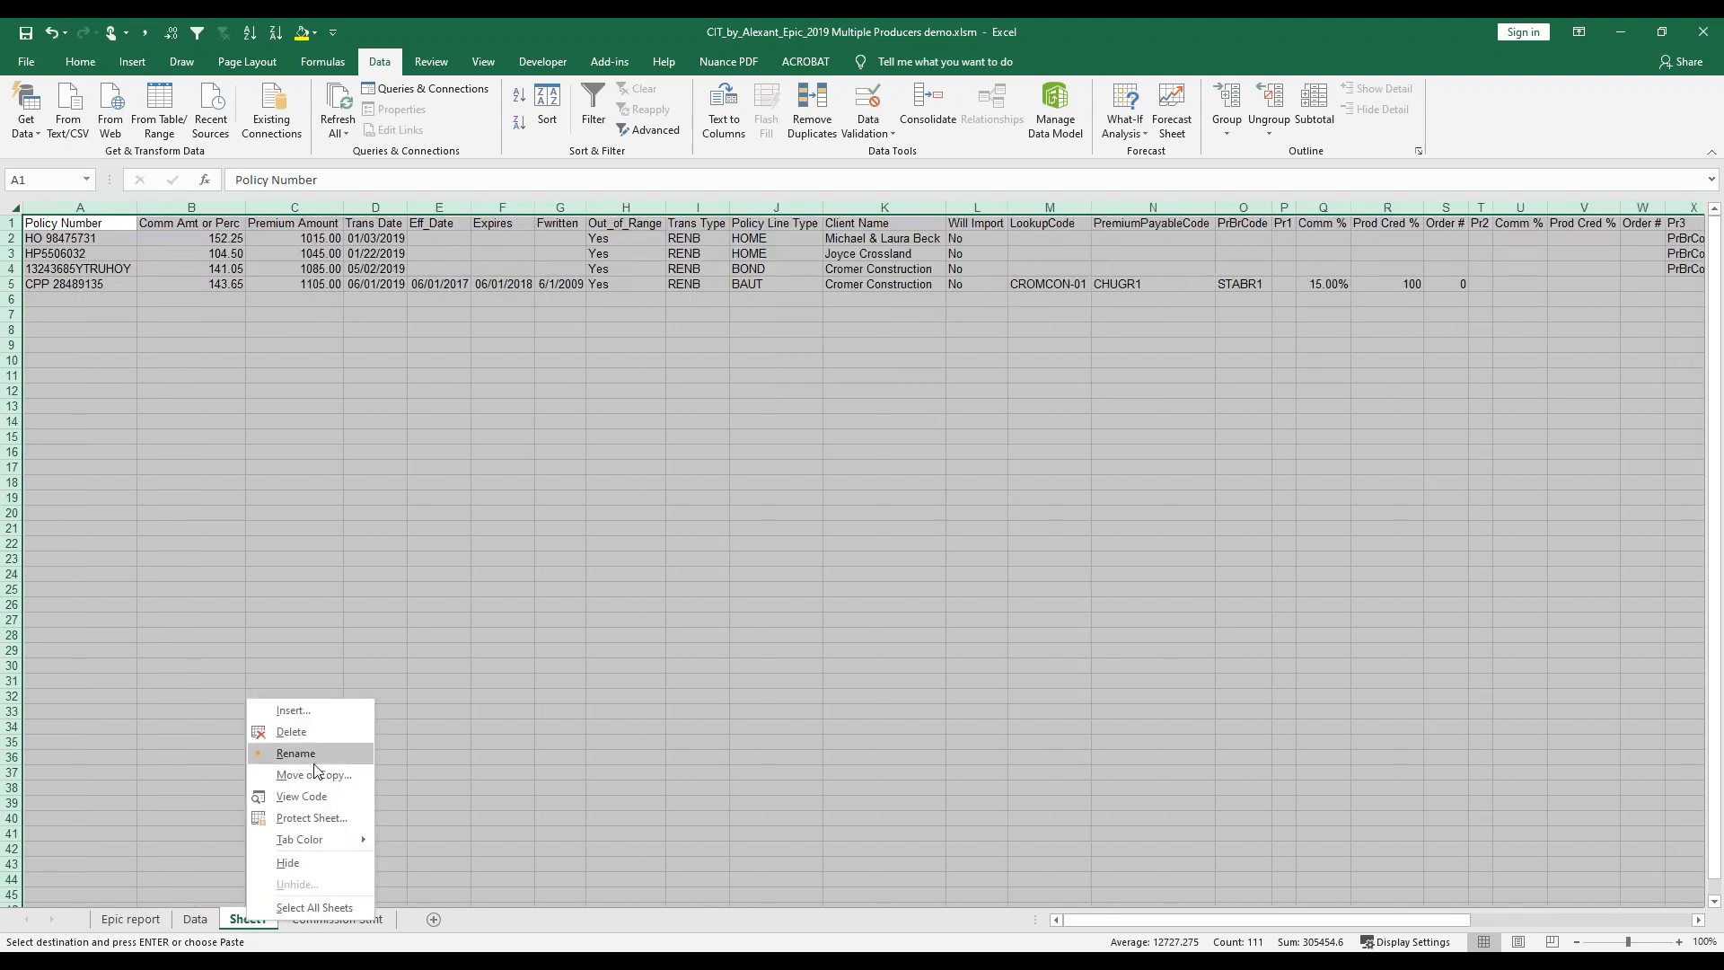
left_click(285, 754)
type("Man")
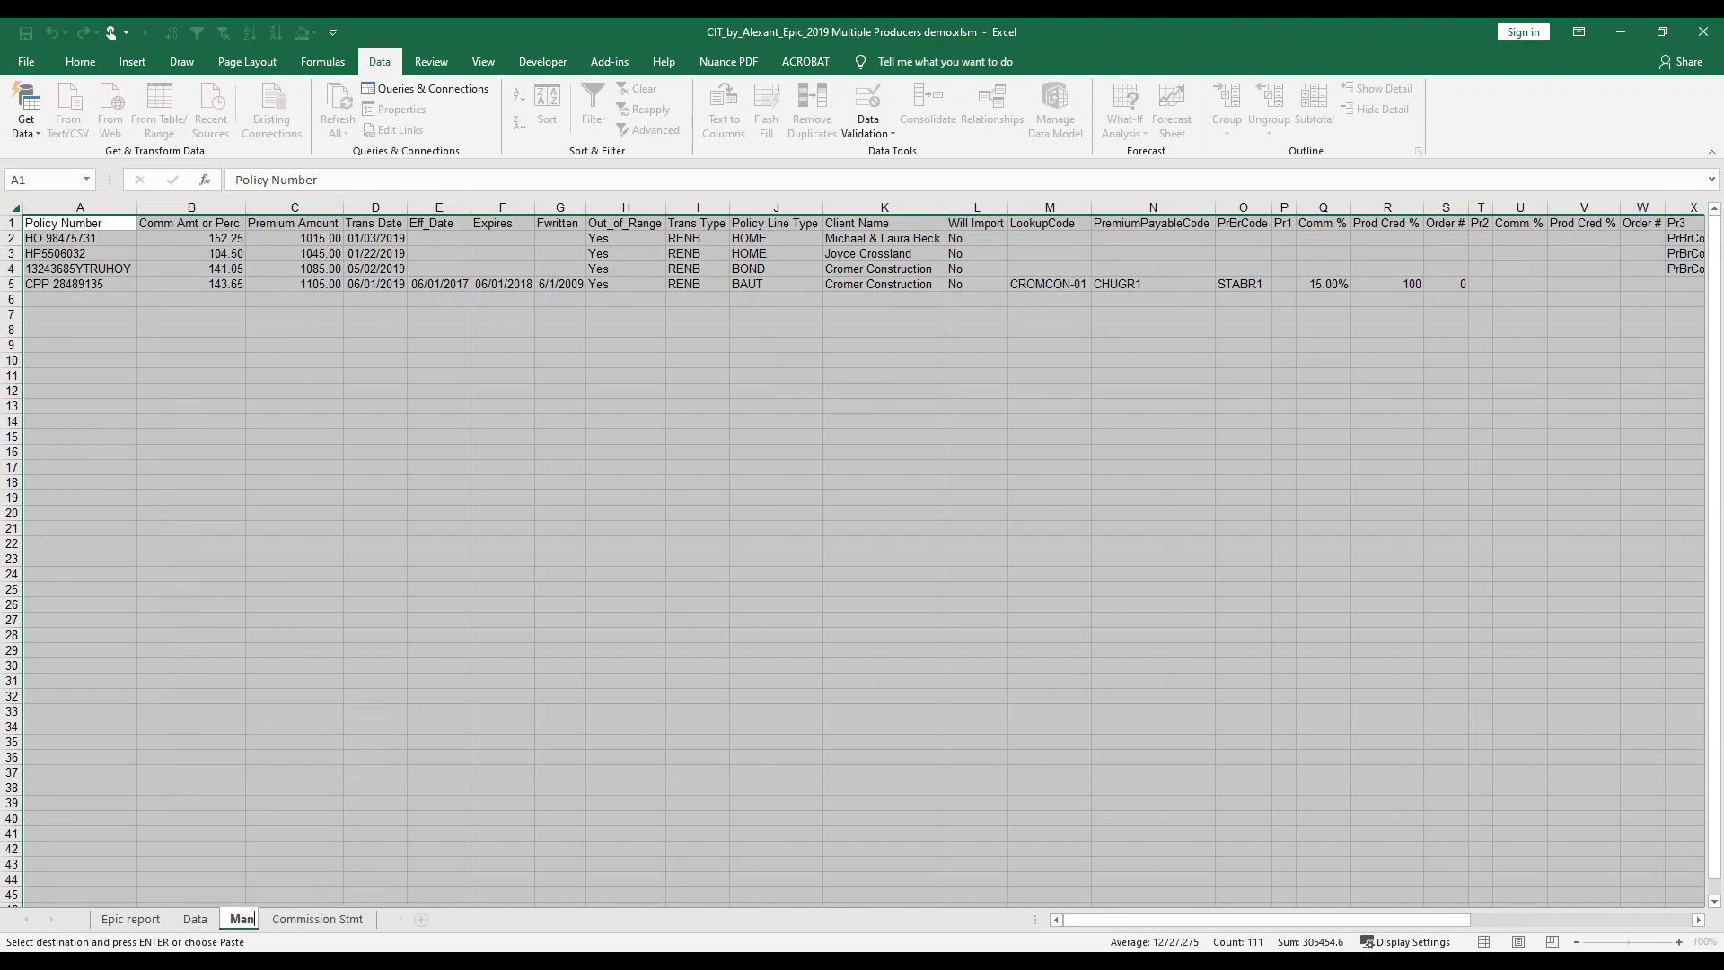
type("ual Entry")
left_click(476, 499)
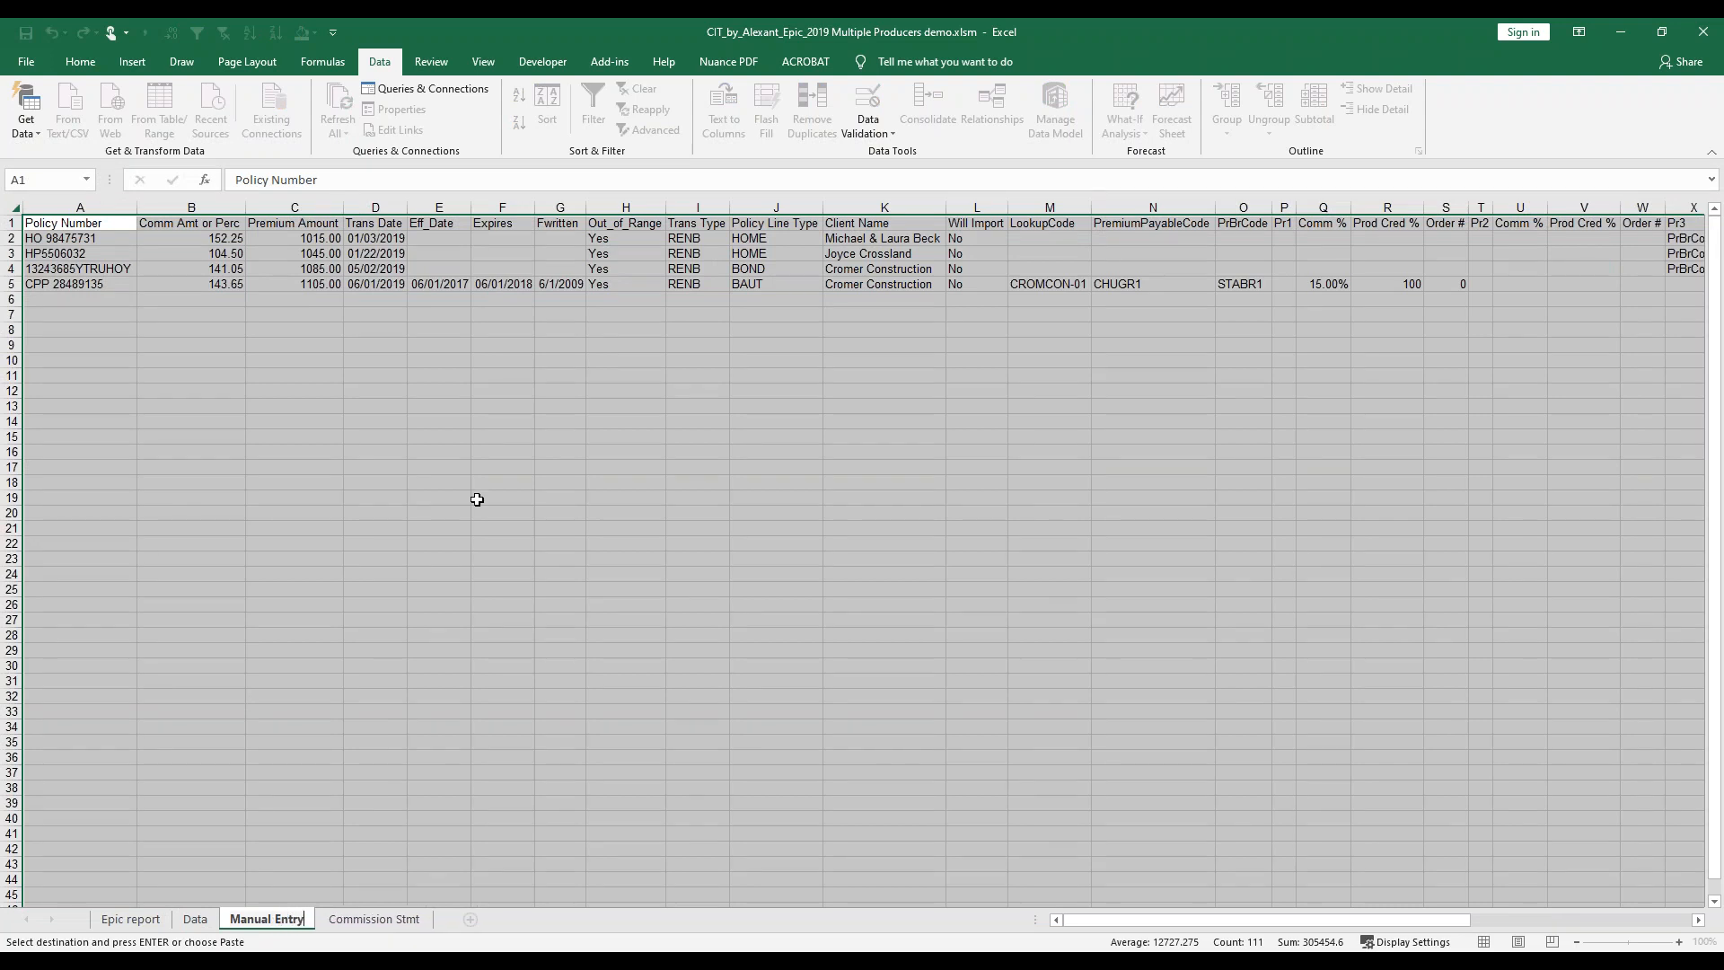
Delete the four filtered non-importing rows from the Data sheet, keeping the header row.
left_click(203, 922)
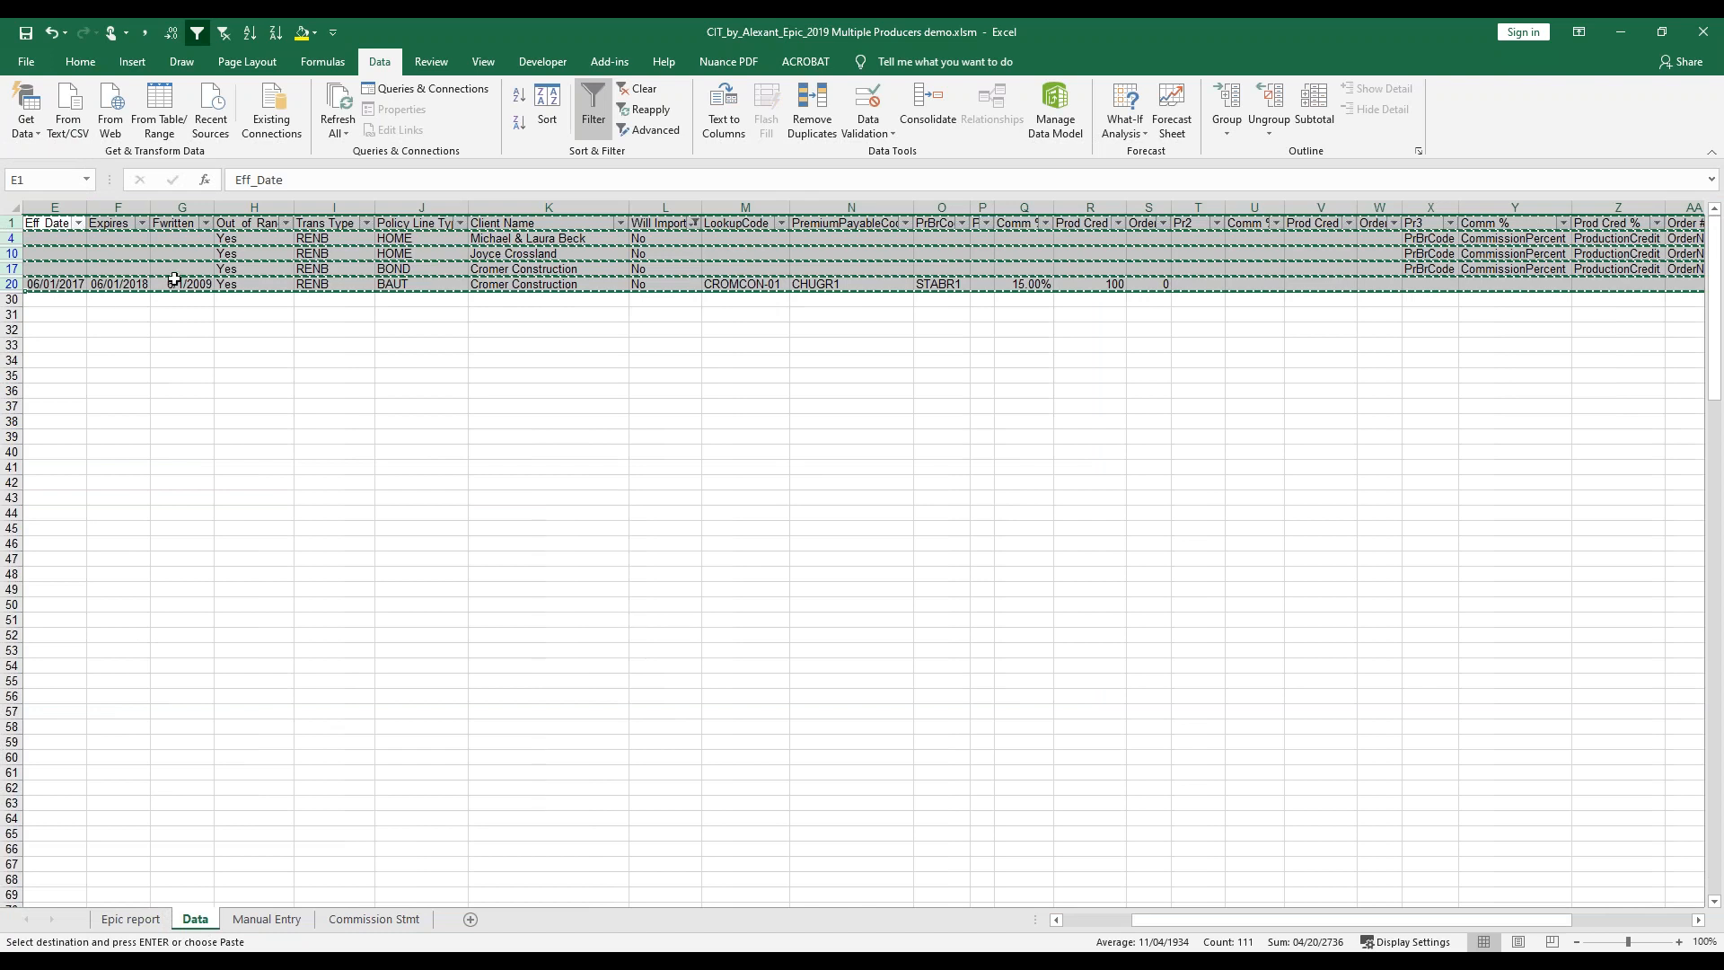
key("Escape")
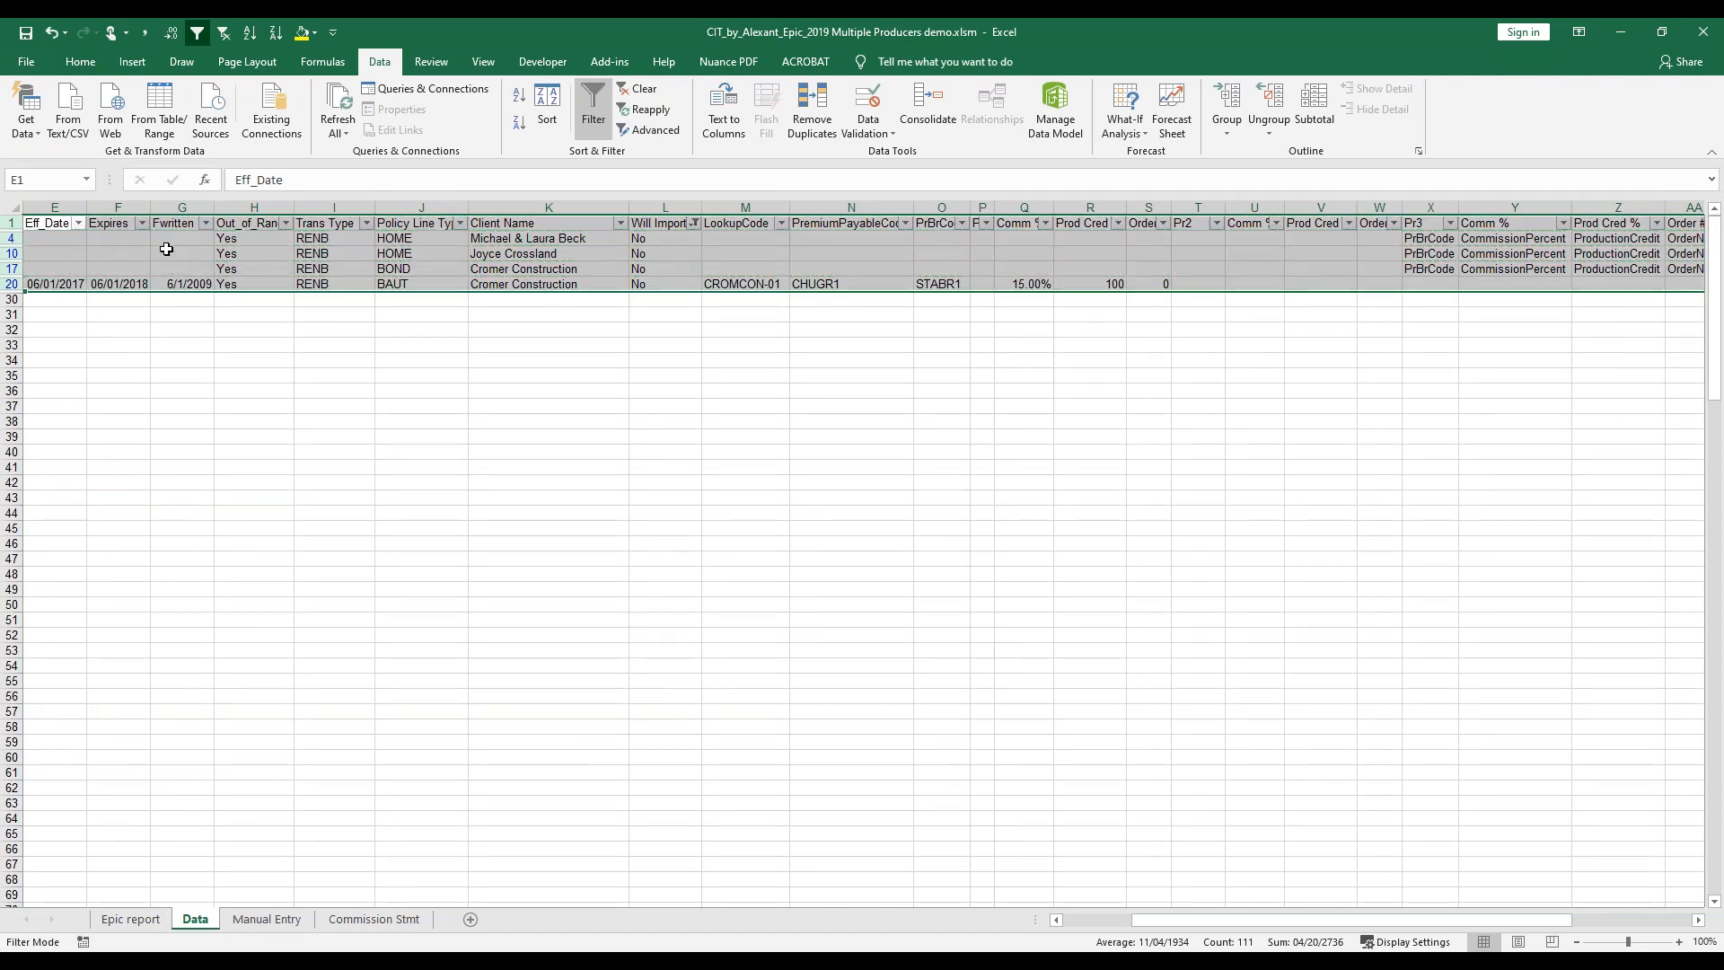
left_click_drag(14, 237, 13, 285)
right_click(74, 261)
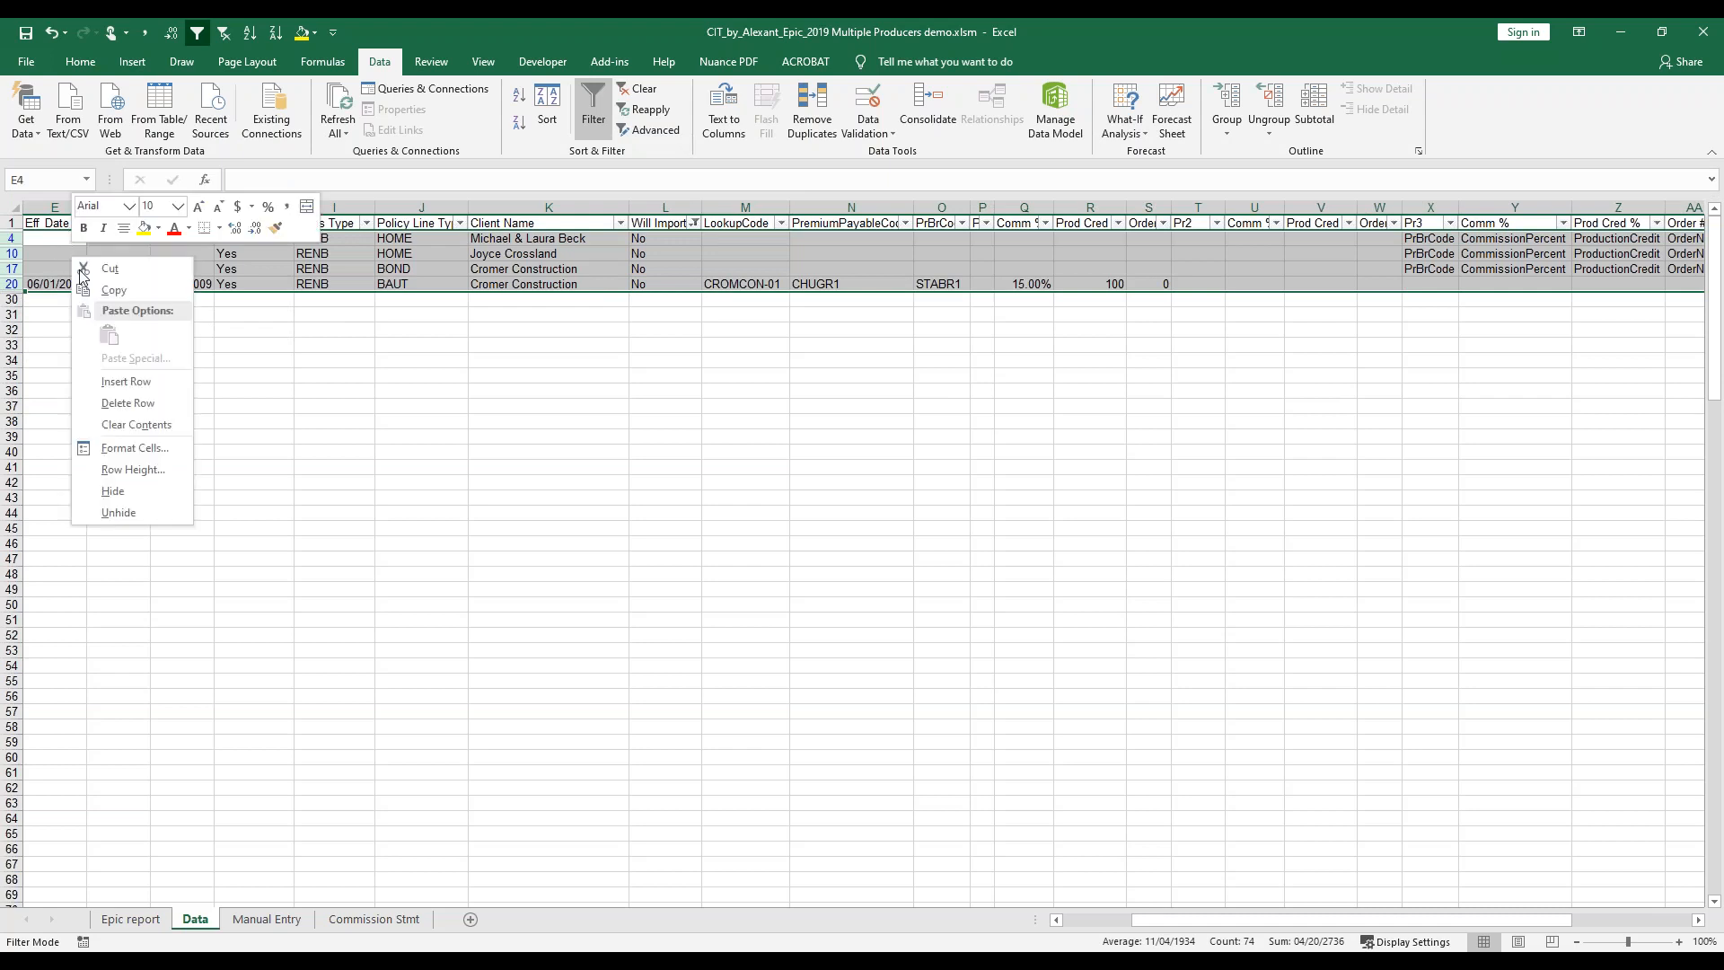
left_click(127, 403)
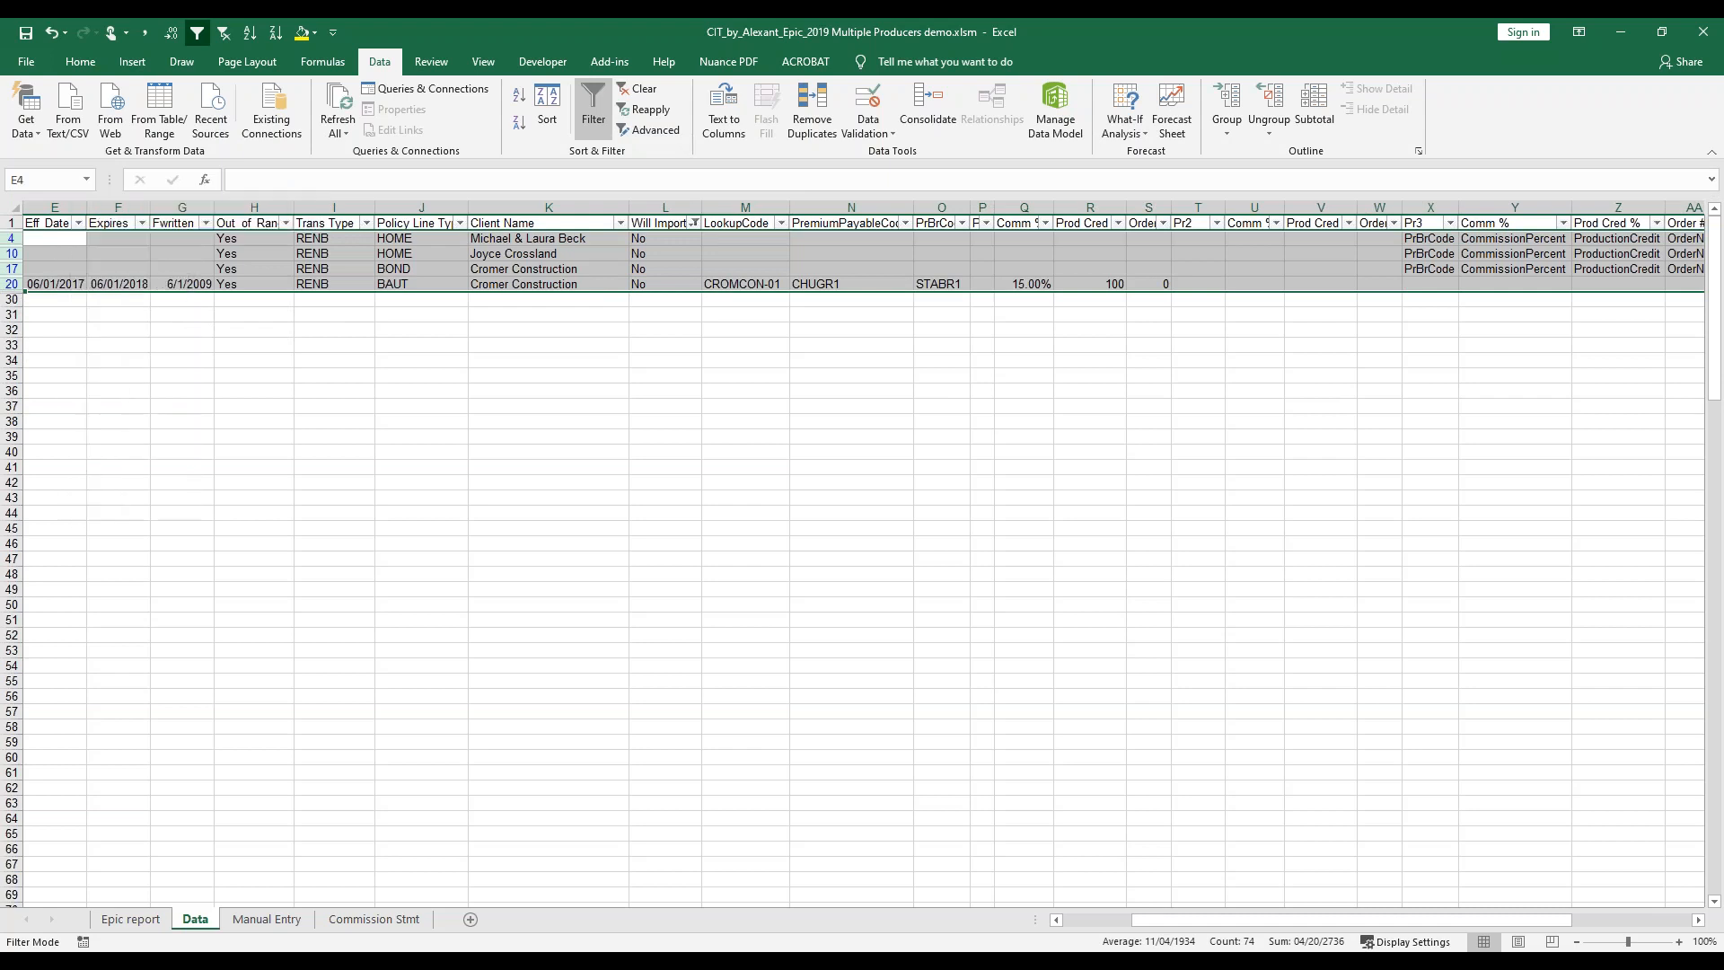
Clear the Will Import filter on the Data sheet and turn filtering off.
left_click(643, 88)
left_click(546, 424)
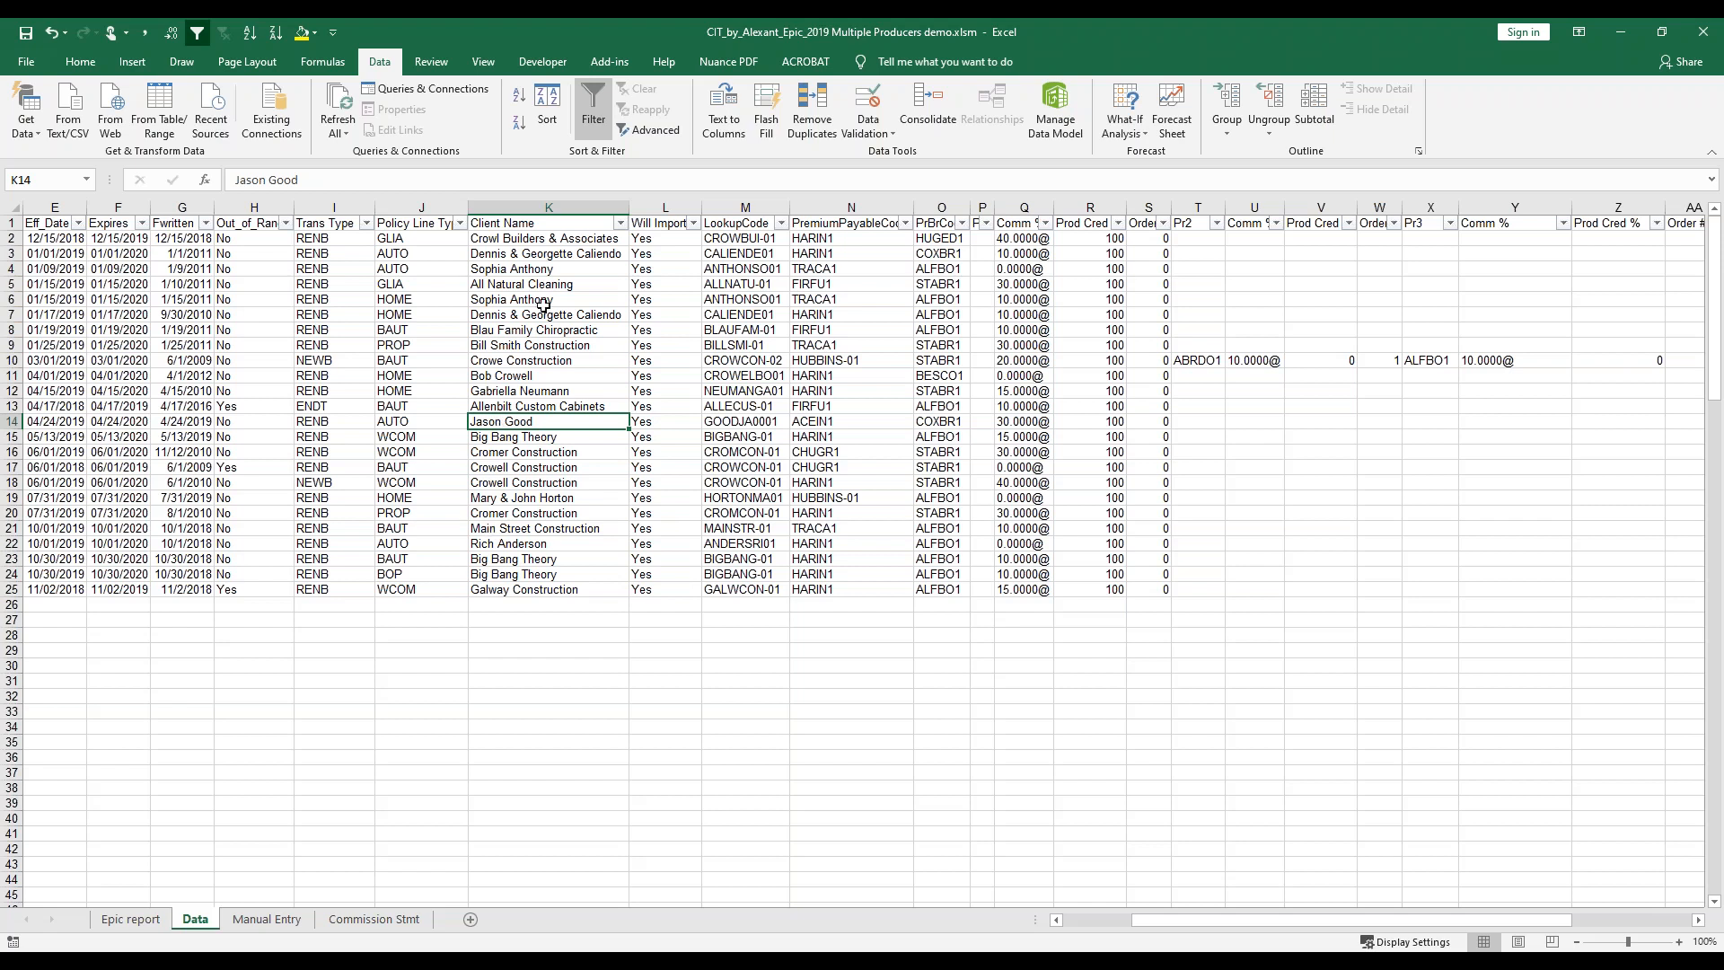
left_click(590, 117)
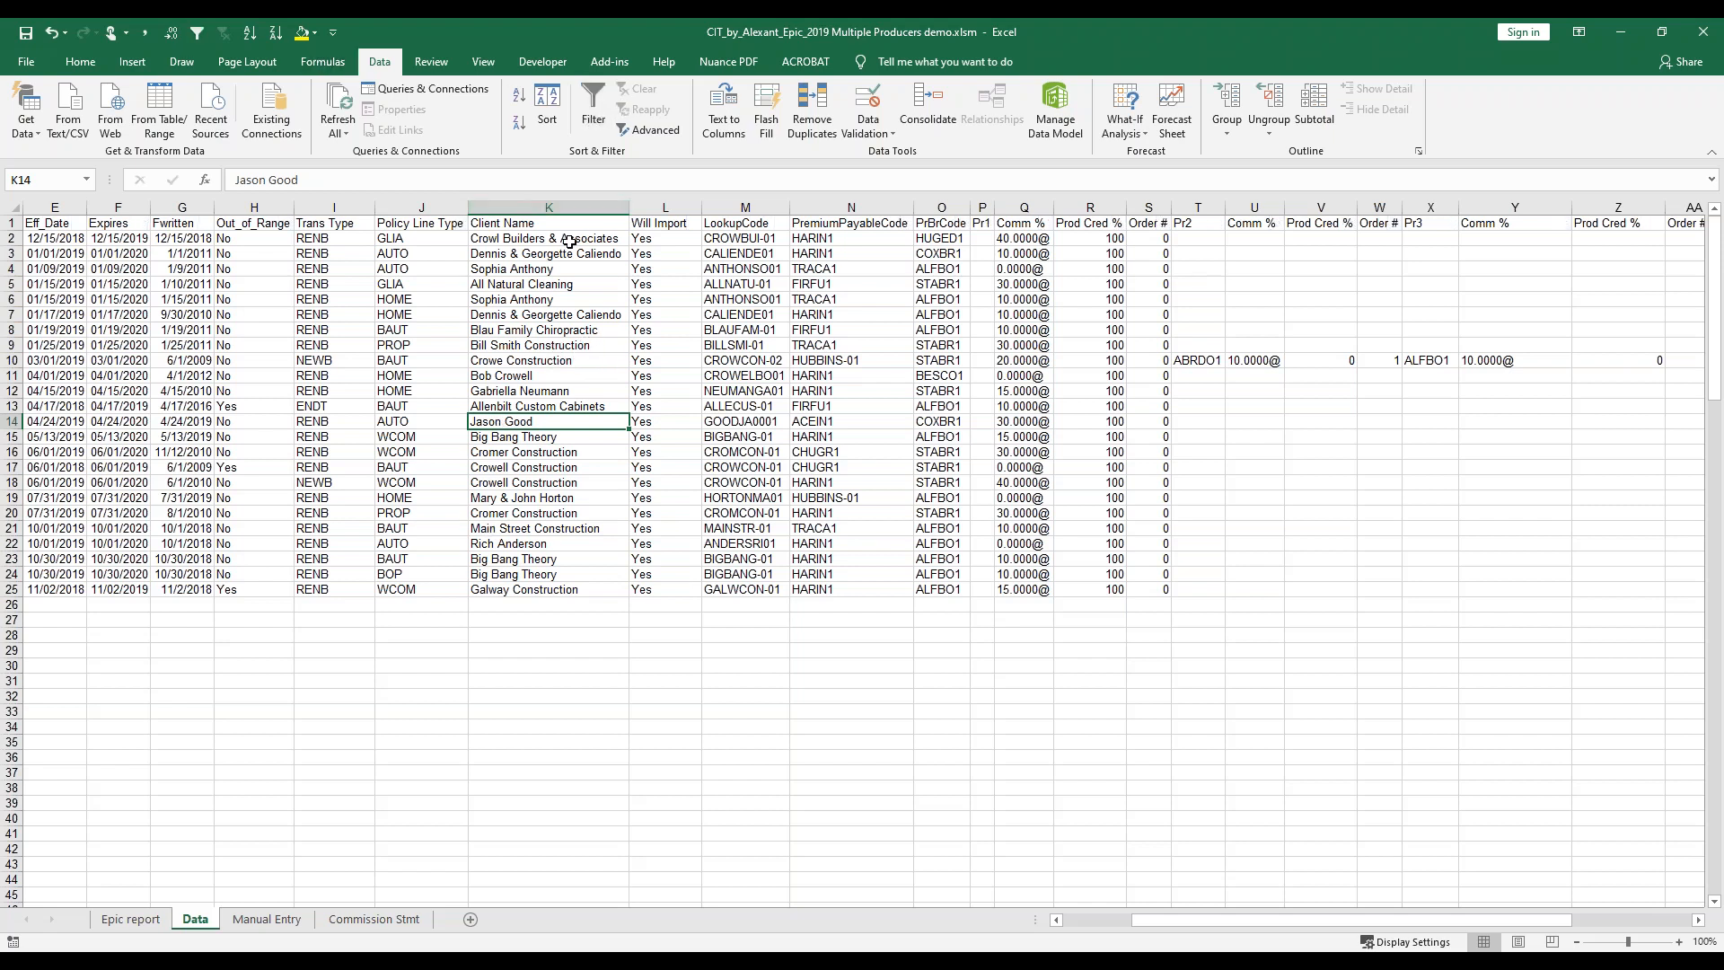
Create the import file from the Data sheet and fit its columns to their contents to review dates, line types and premiums.
left_click(620, 66)
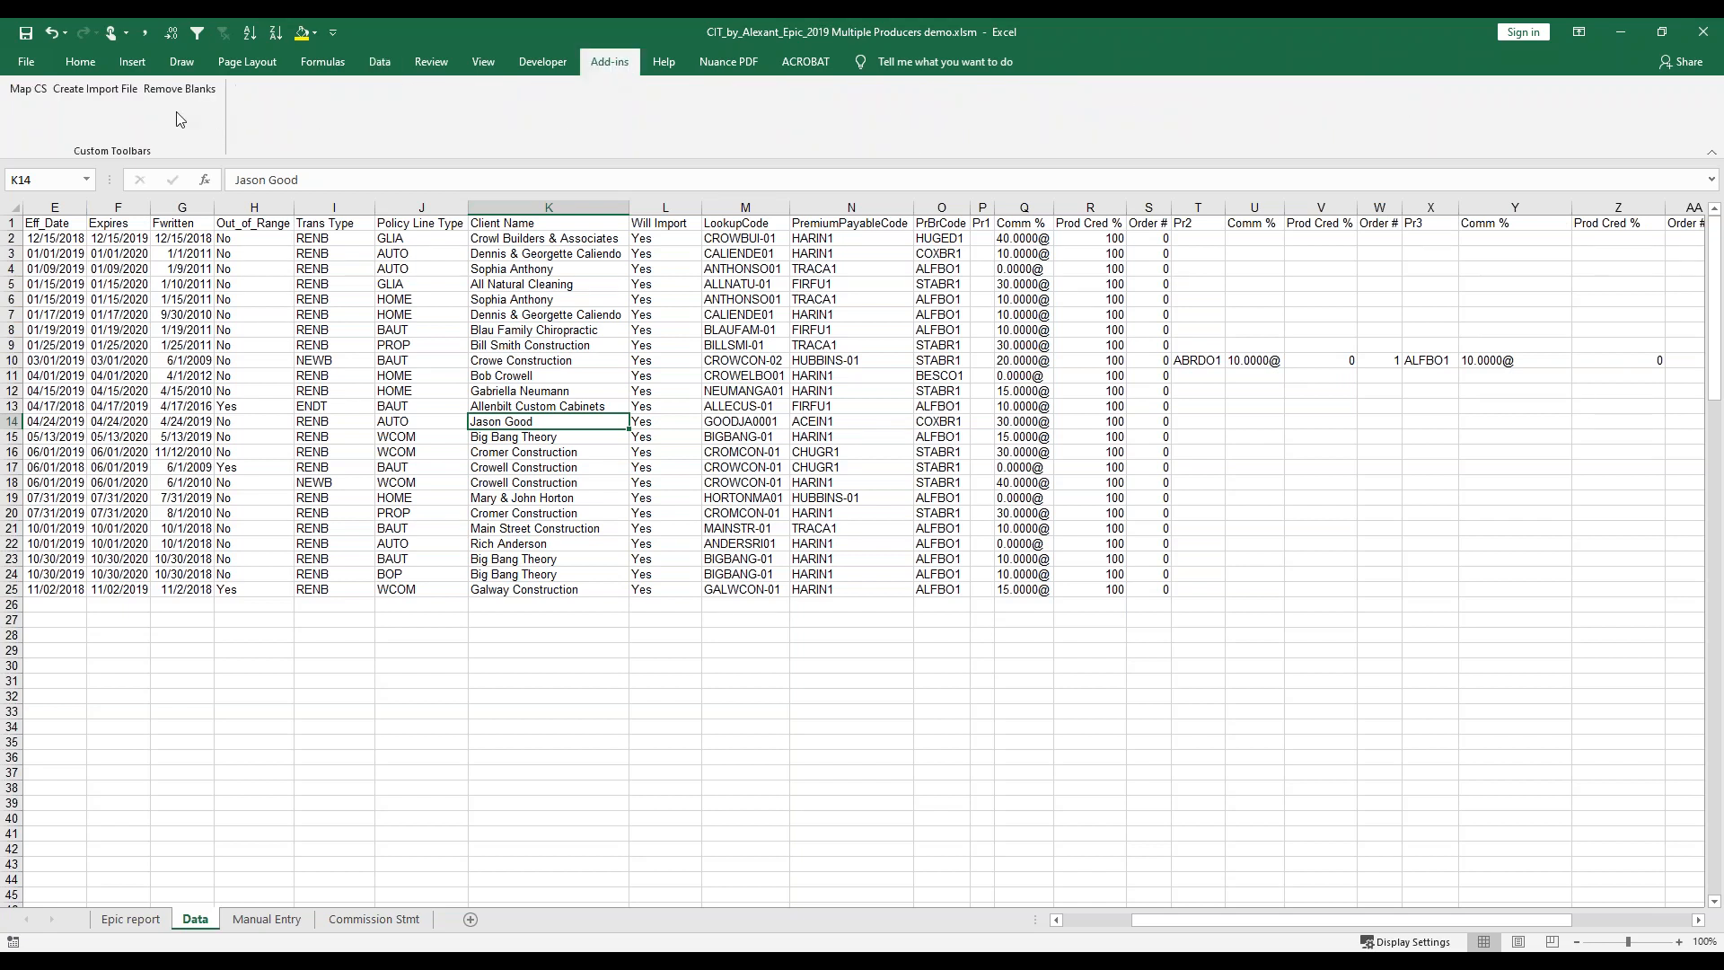
left_click(90, 89)
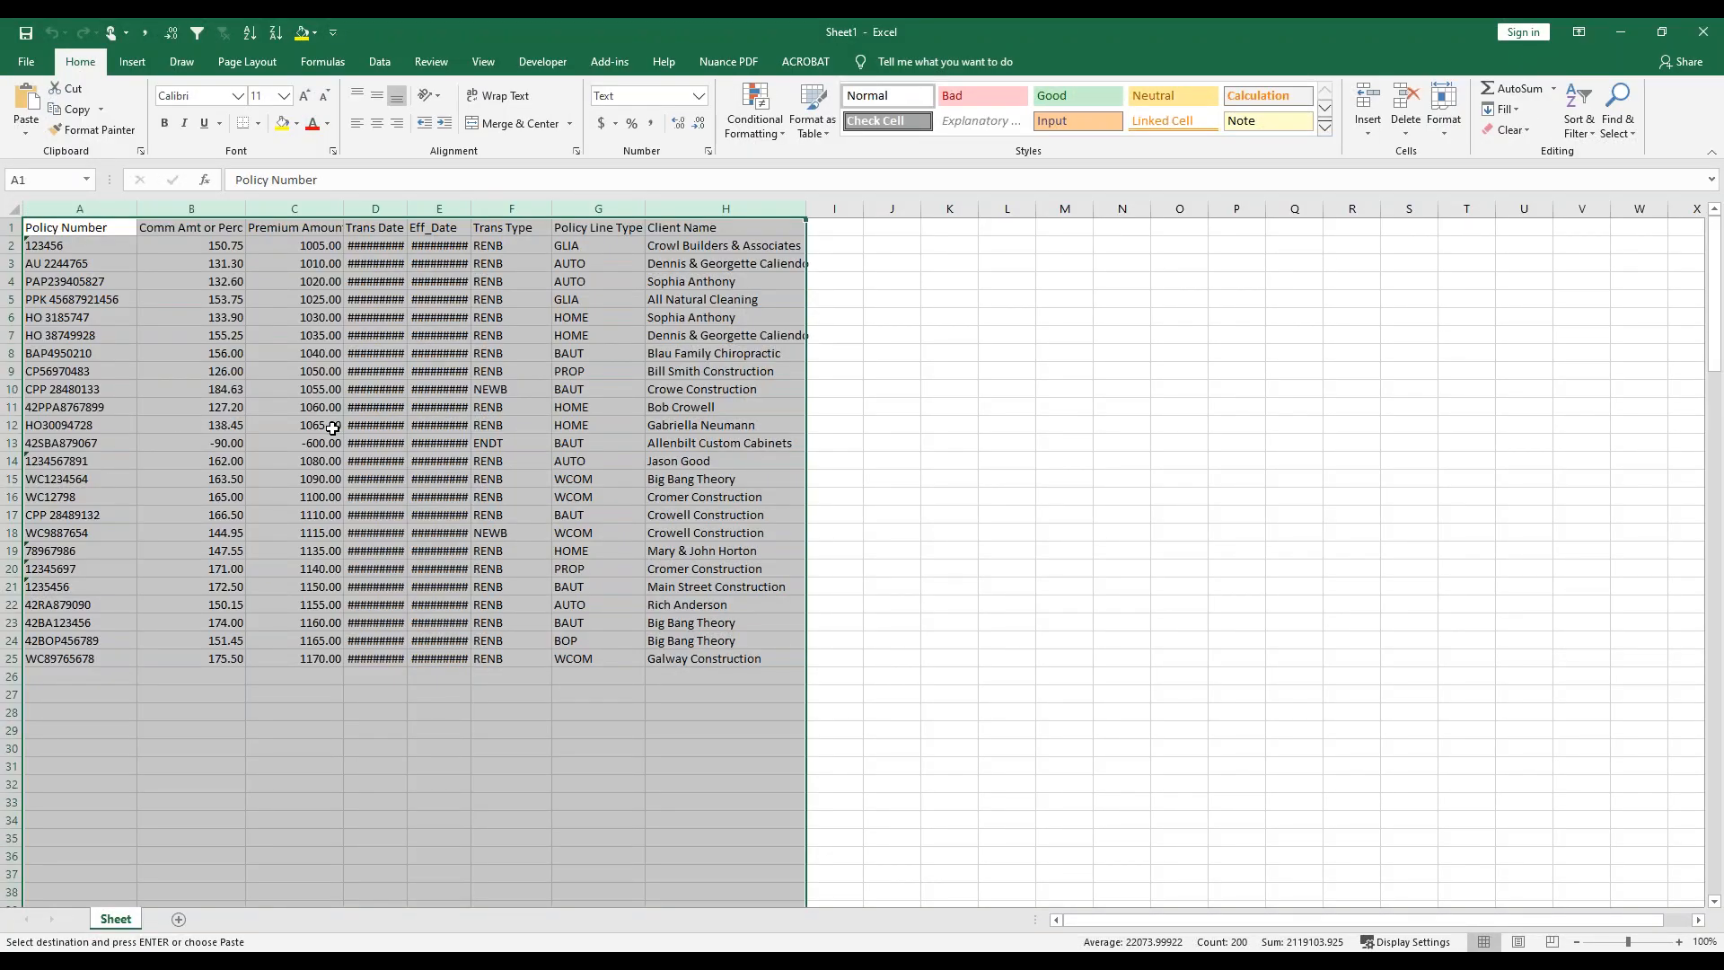
double_click(406, 210)
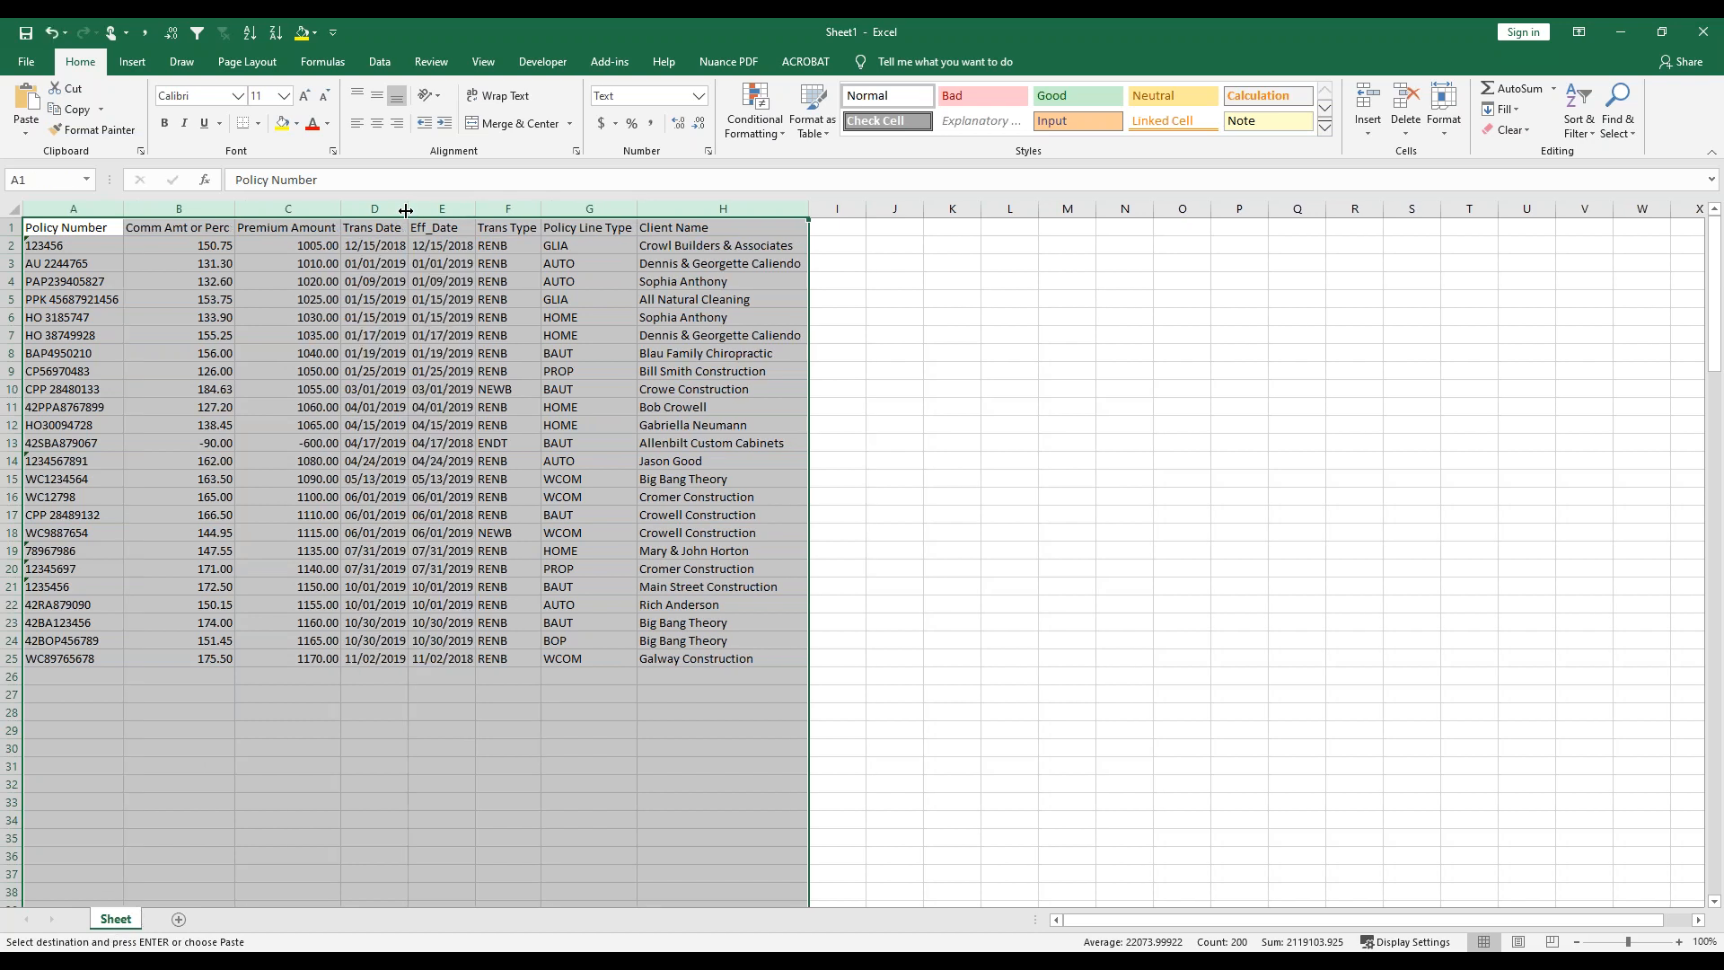
left_click(425, 332)
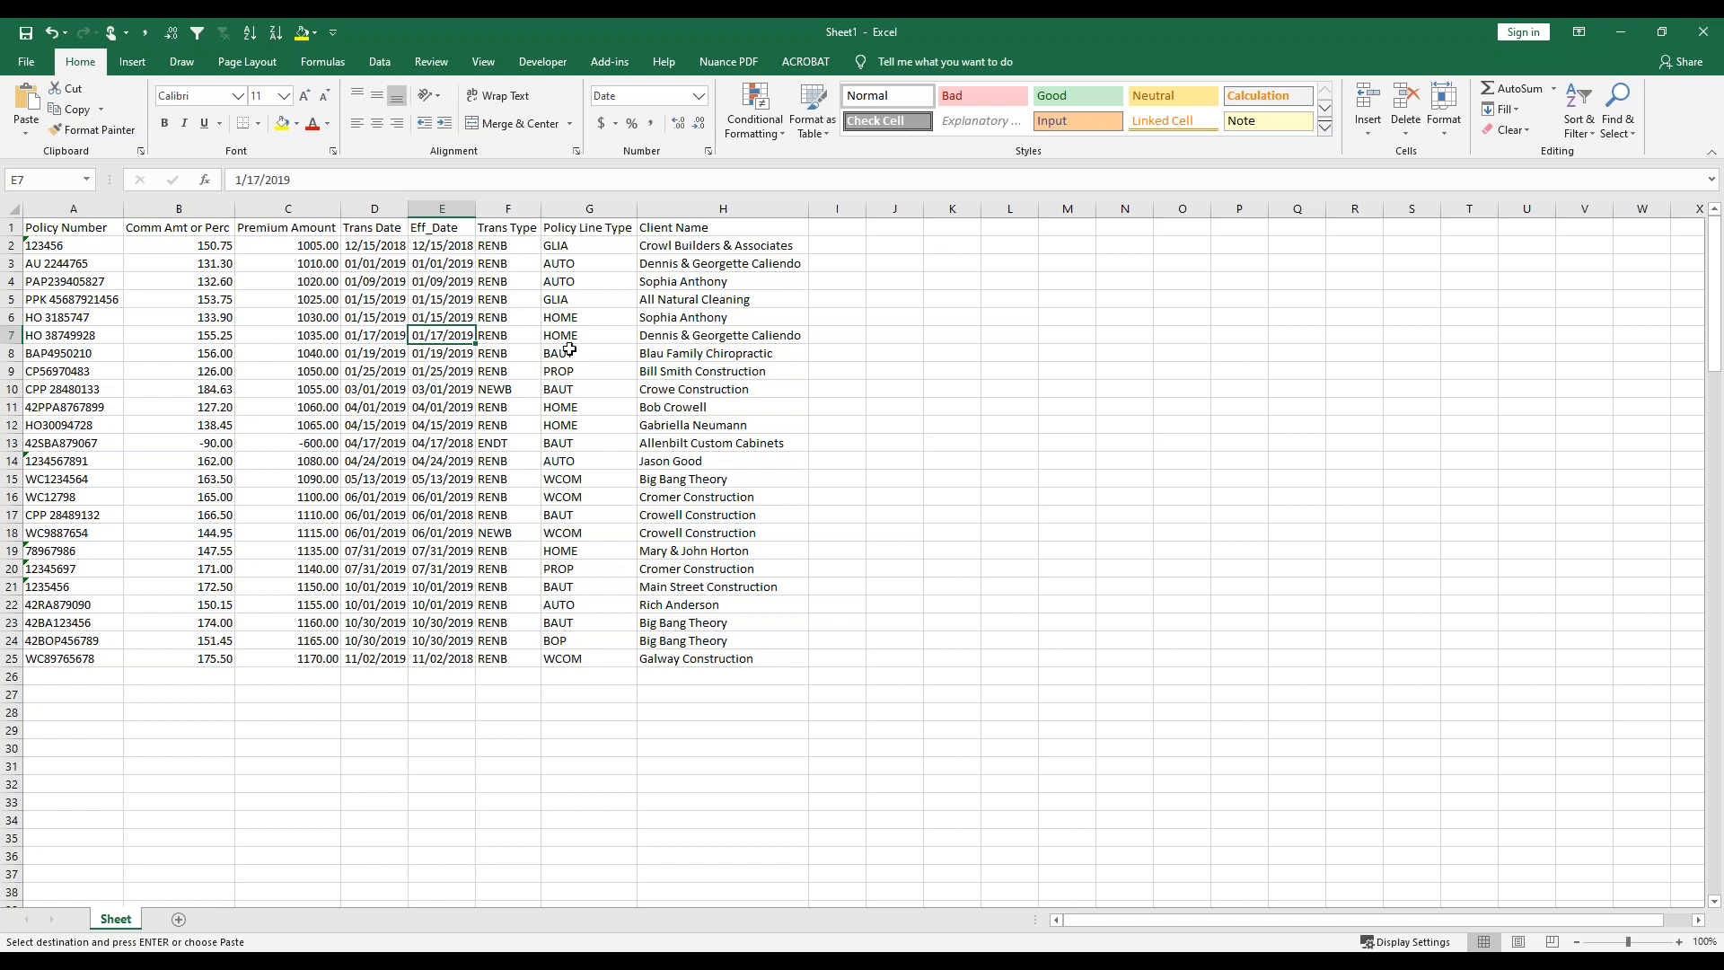
left_click(579, 209)
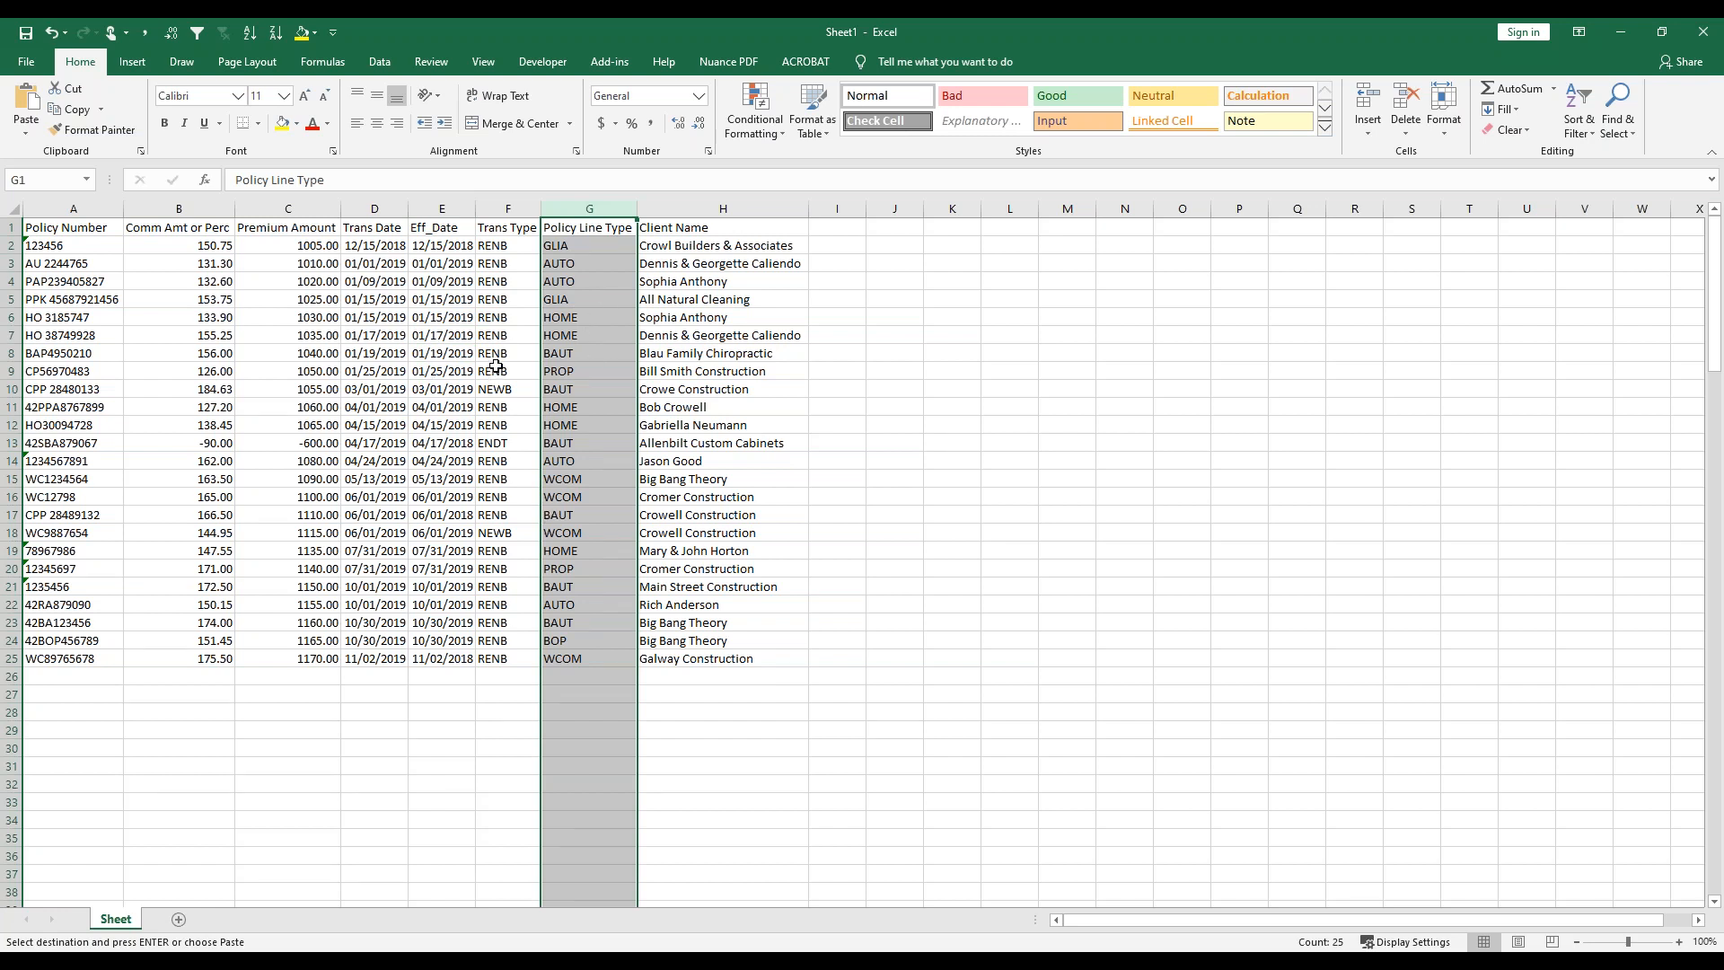
left_click(299, 380)
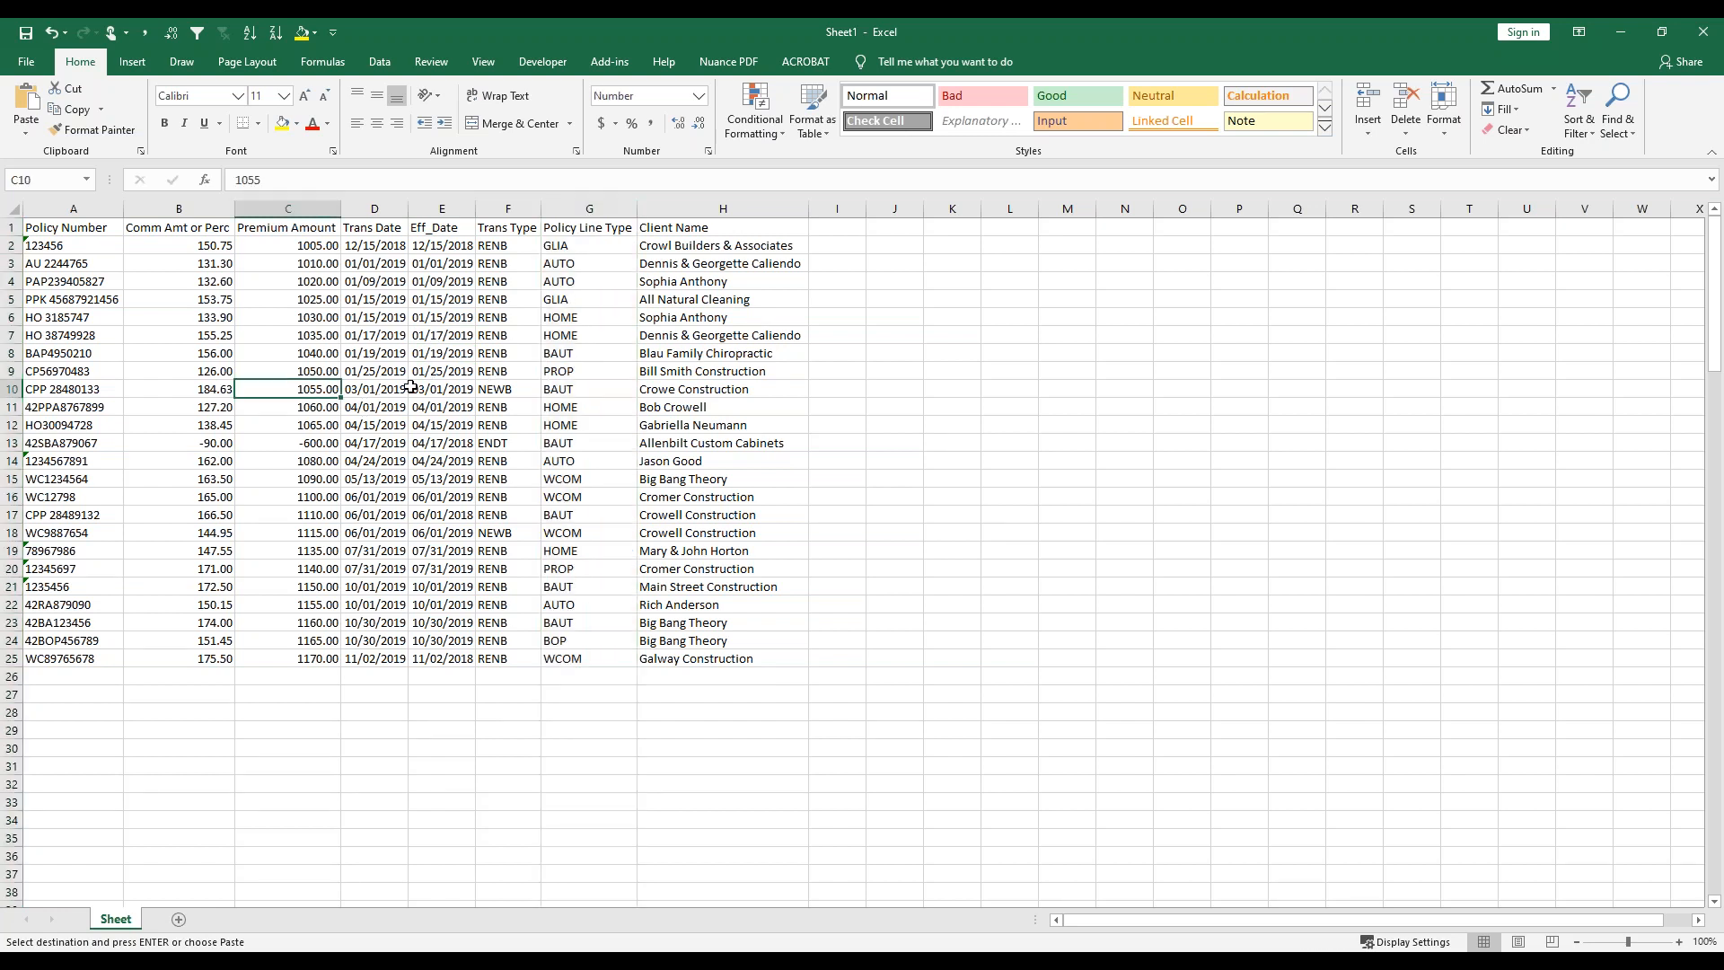